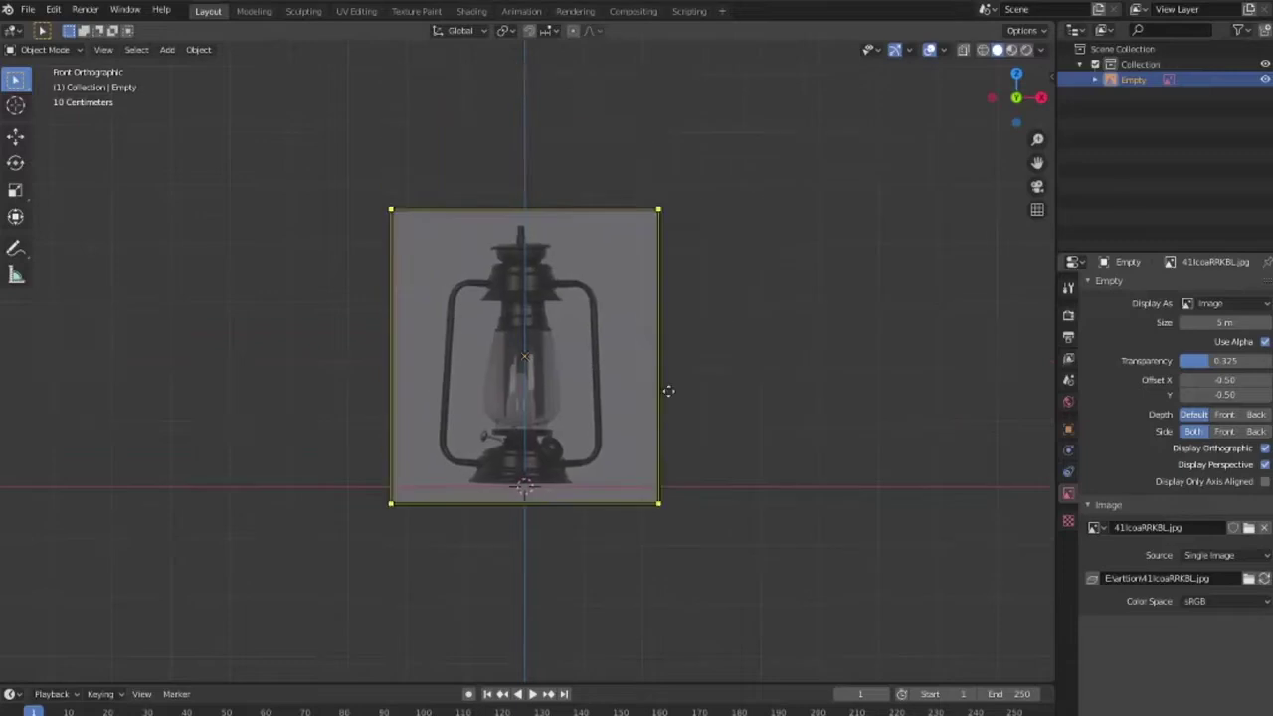
Select the reference image empty and drag its Location X to about 0.08 m
scroll(707, 418, up, 2)
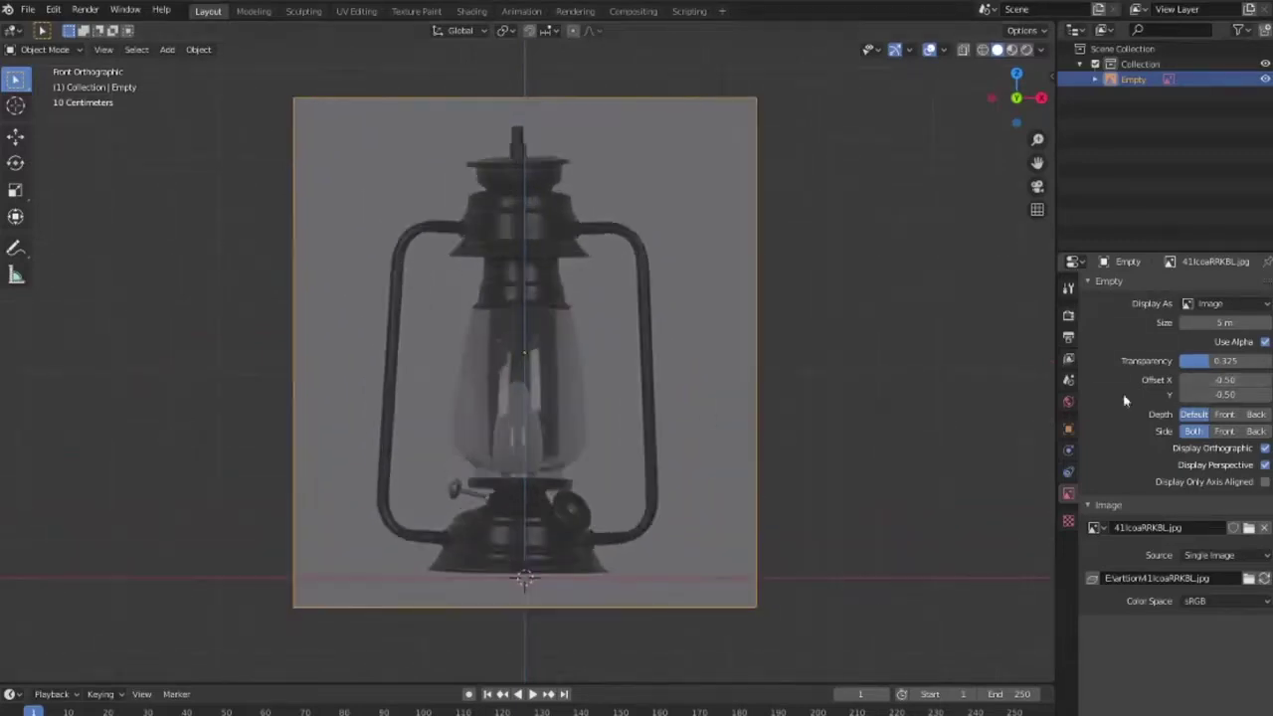
click(1067, 315)
click(1068, 337)
click(1067, 493)
click(1068, 428)
drag(1205, 331, 1239, 331)
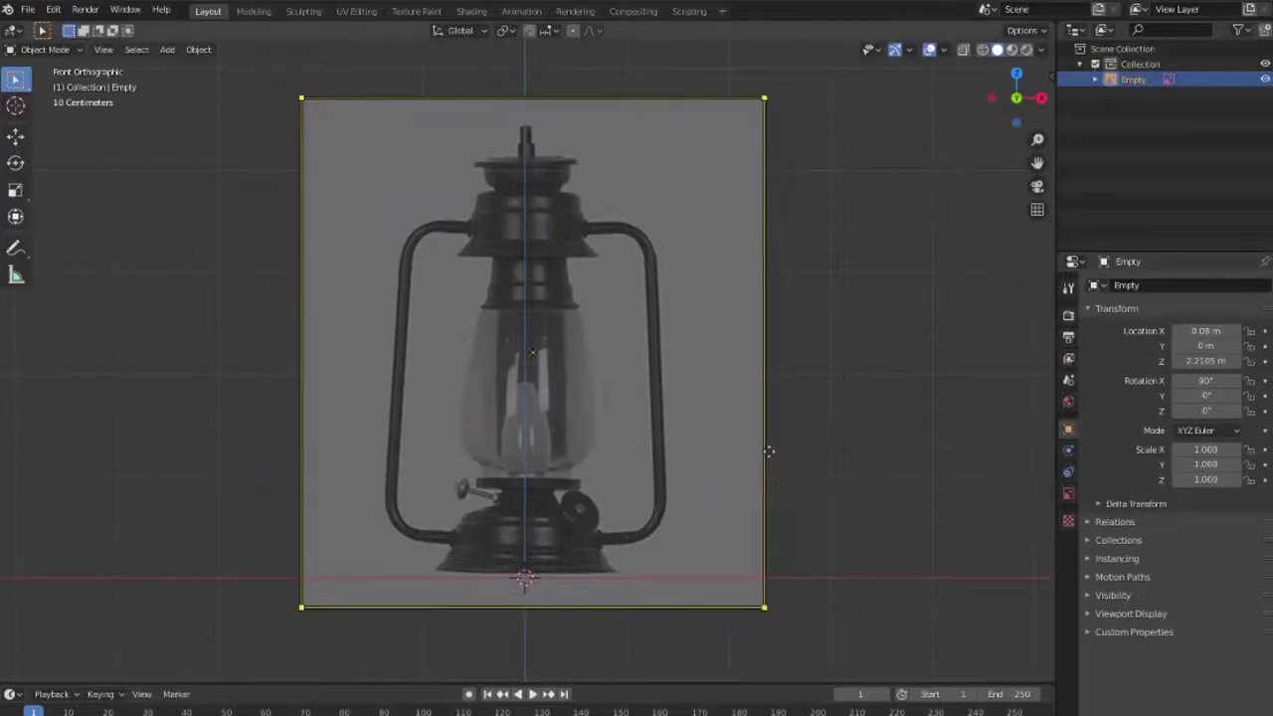
Toggle the reference image's visibility off and on, then return to its display settings
click(1265, 80)
click(1265, 80)
right_click(1133, 80)
right_click(1133, 80)
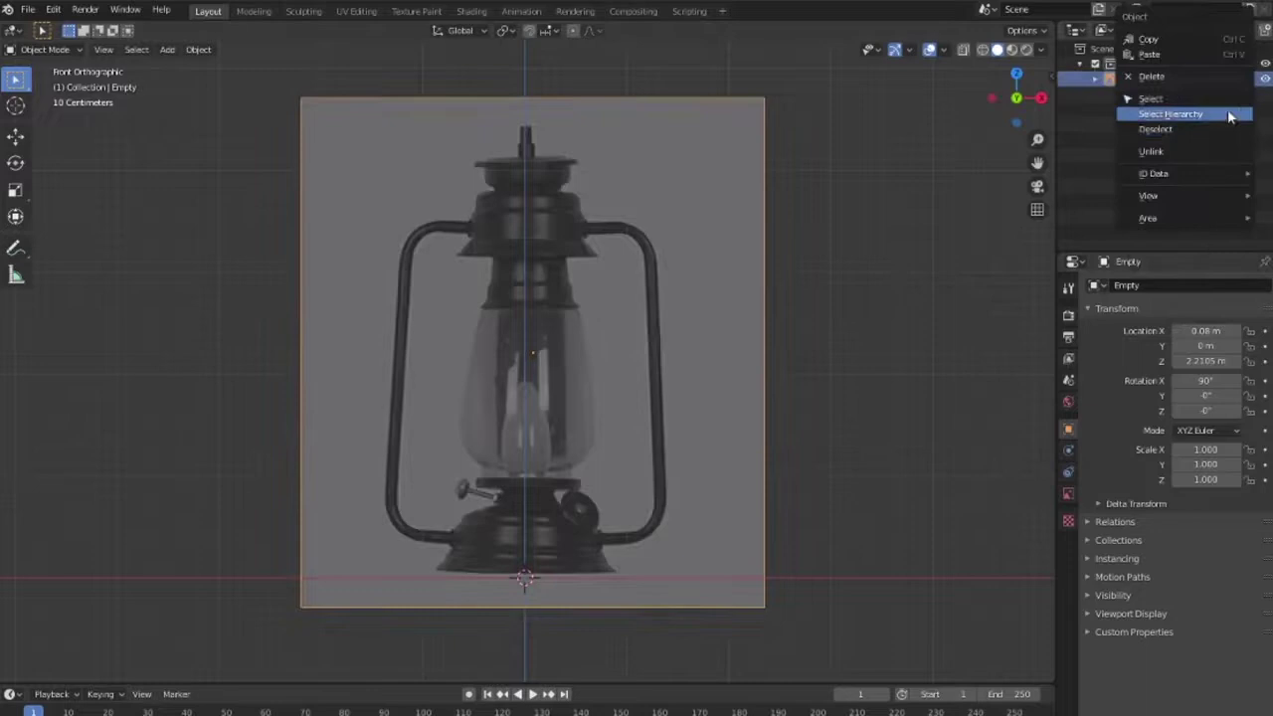
click(1068, 493)
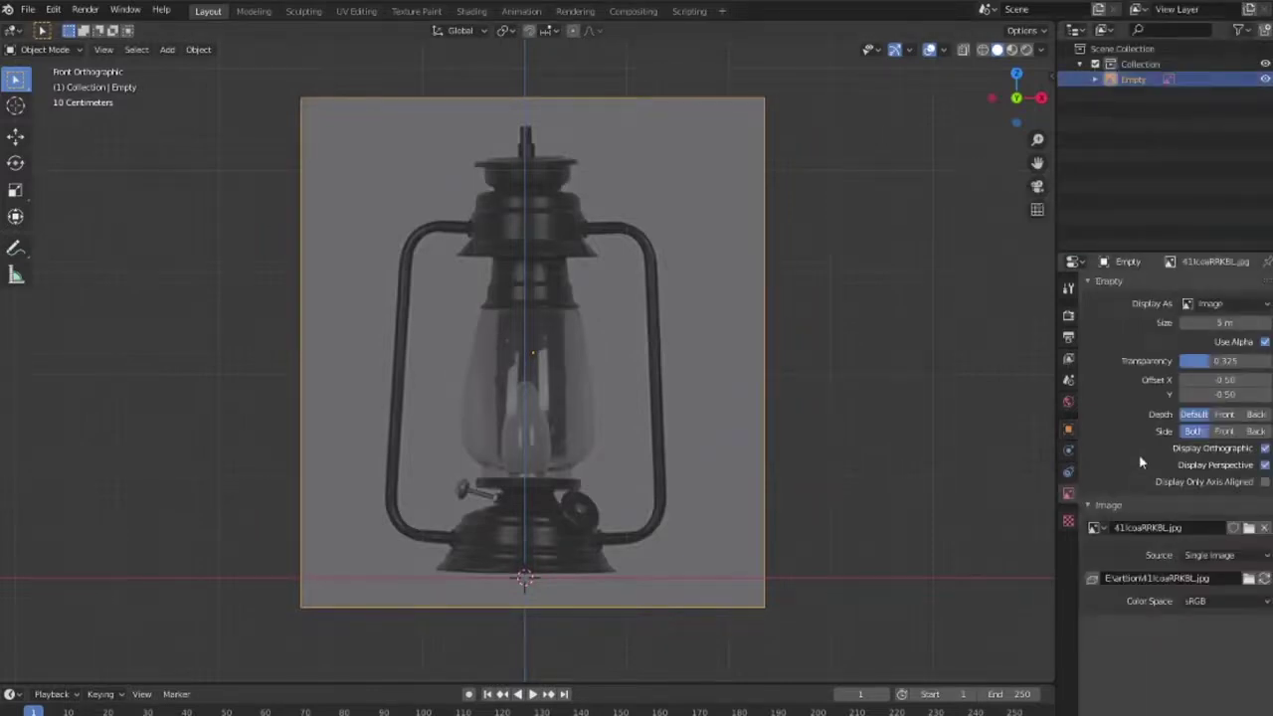
Add a Bezier curve, move it up along Z, and delete its points in Edit Mode
key(shift+a)
click(694, 309)
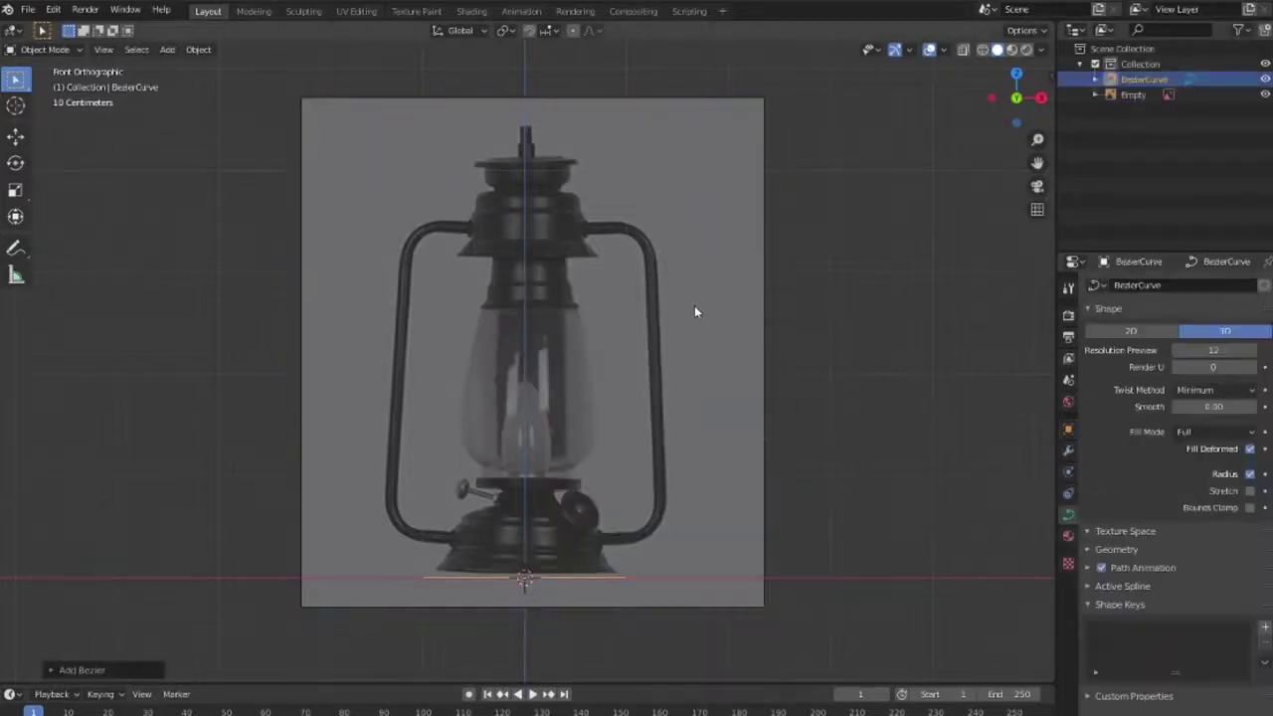
key(g)
key(z)
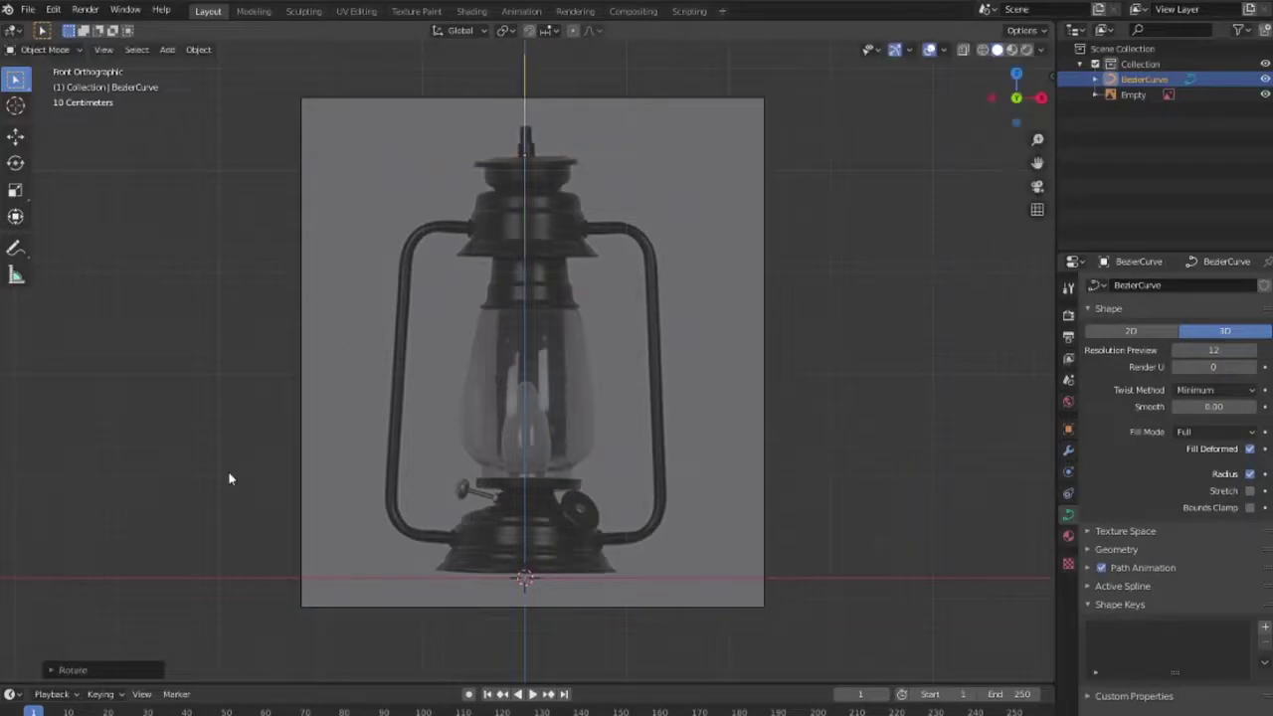
key(Tab)
middle_drag(227, 479, 610, 441)
key(x)
click(611, 443)
key(KP_1)
Reselect the Bezier curve, check its point options, and return to Object Mode
scroll(587, 171, up, 3)
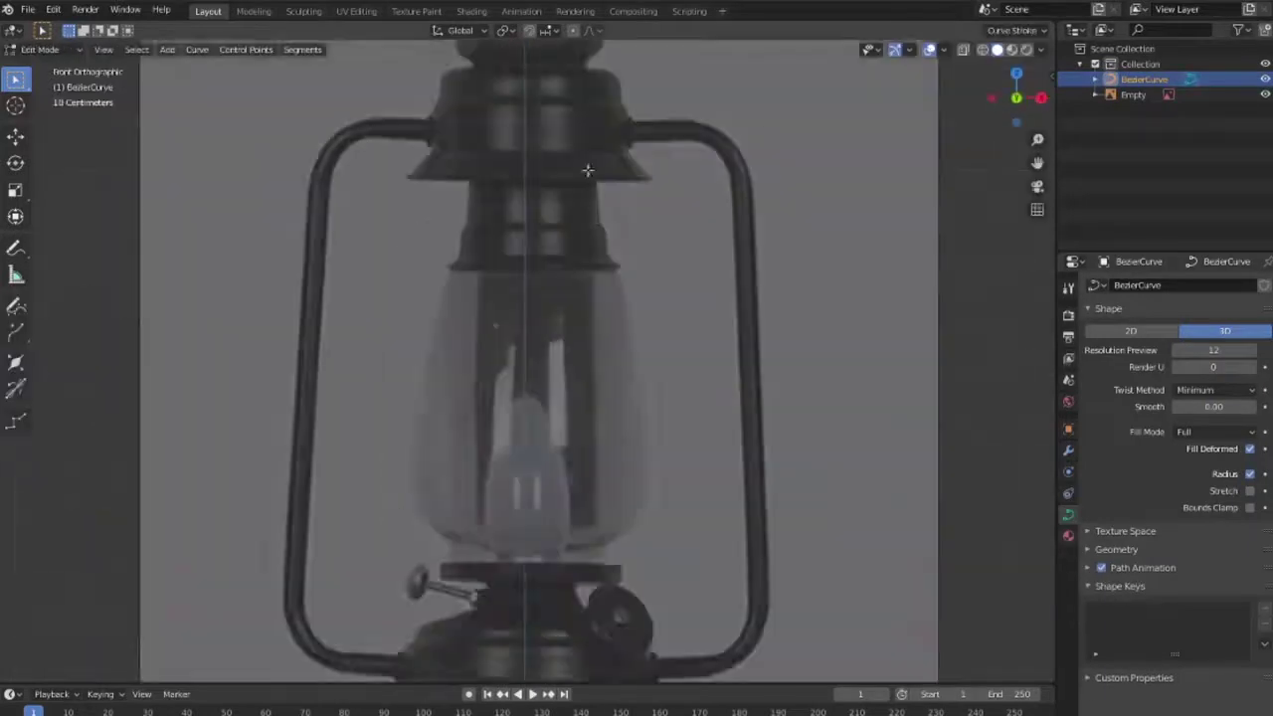
scroll(390, 209, up, 2)
click(404, 212)
right_click(408, 207)
key(Escape)
right_click(405, 228)
key(Escape)
click(457, 218)
right_click(403, 216)
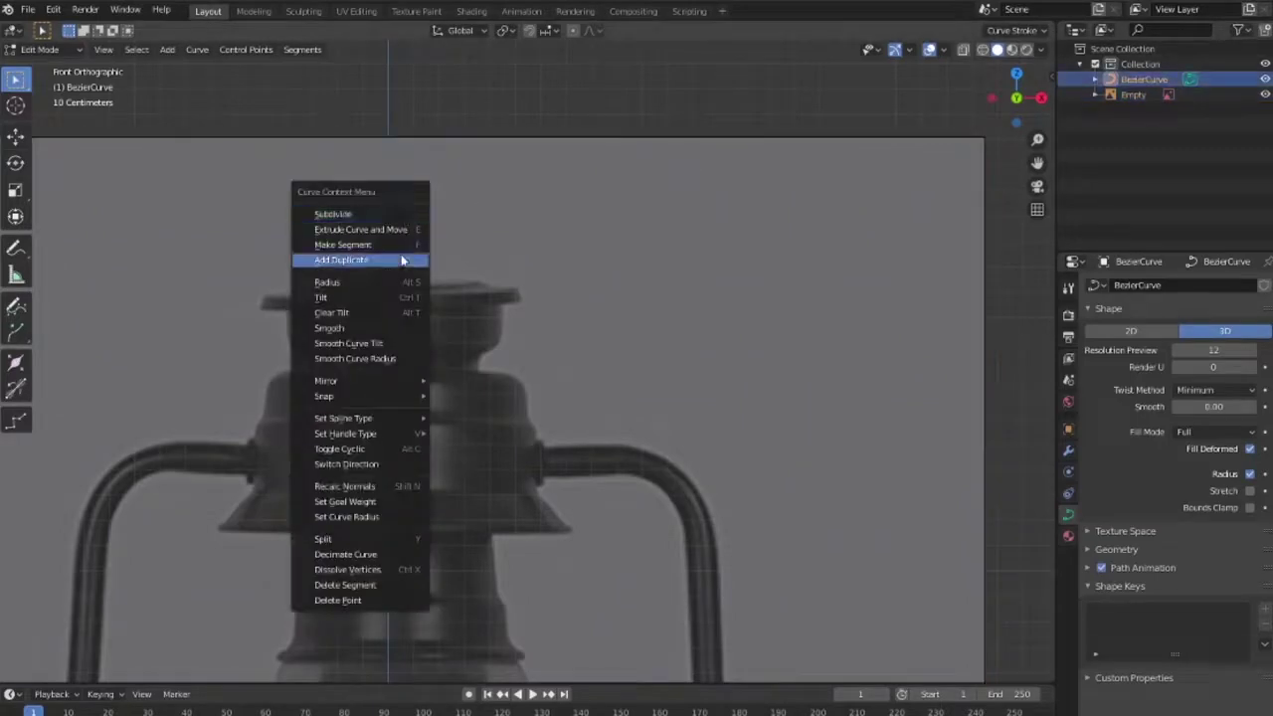
key(Escape)
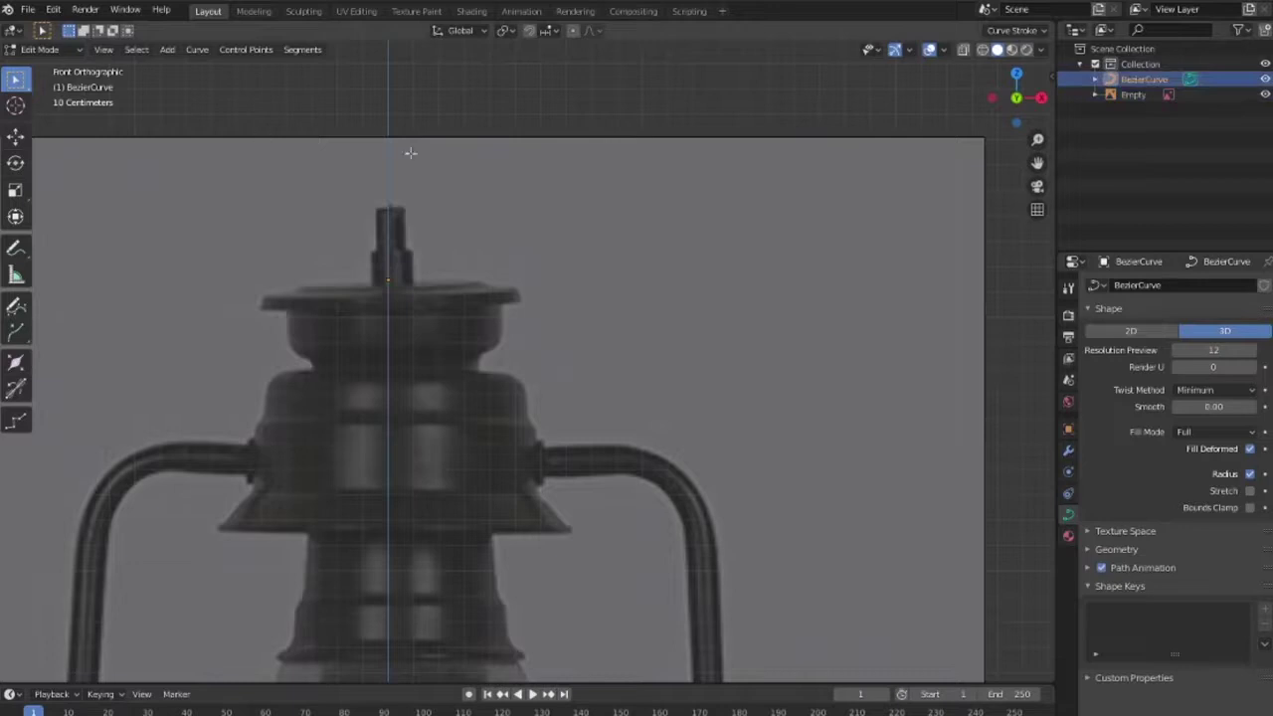
key(Tab)
Add a second Bezier curve, raise it, and reposition its points in front view
key(shift+a)
click(455, 142)
scroll(580, 466, down, 5)
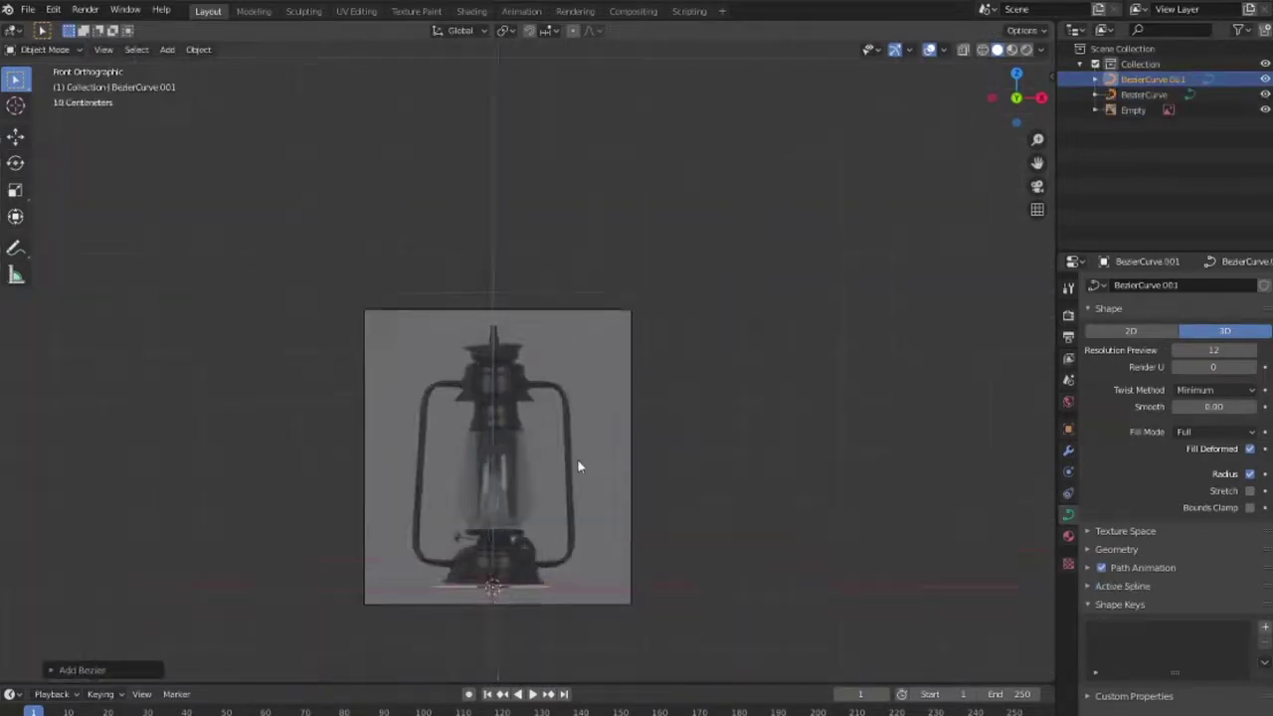
click(561, 430)
scroll(562, 430, up, 4)
key(Tab)
scroll(557, 333, down, 3)
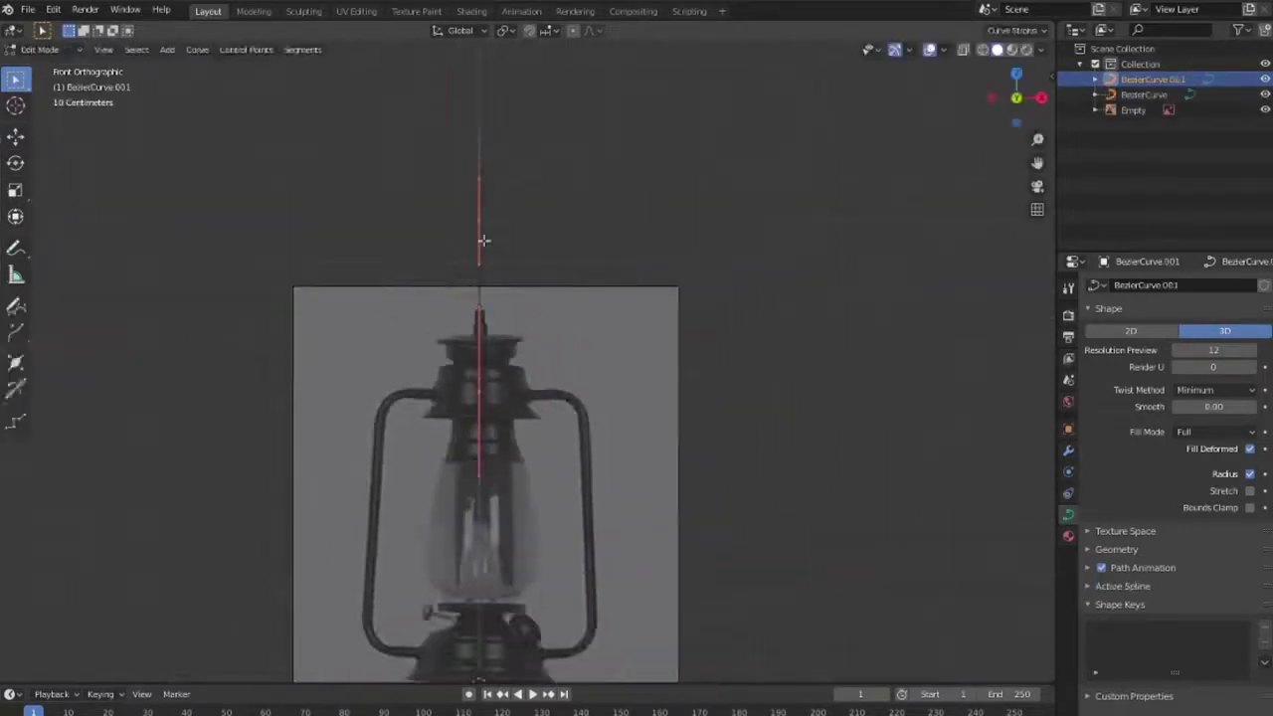
key(g)
click(529, 336)
middle_drag(529, 336, 577, 418)
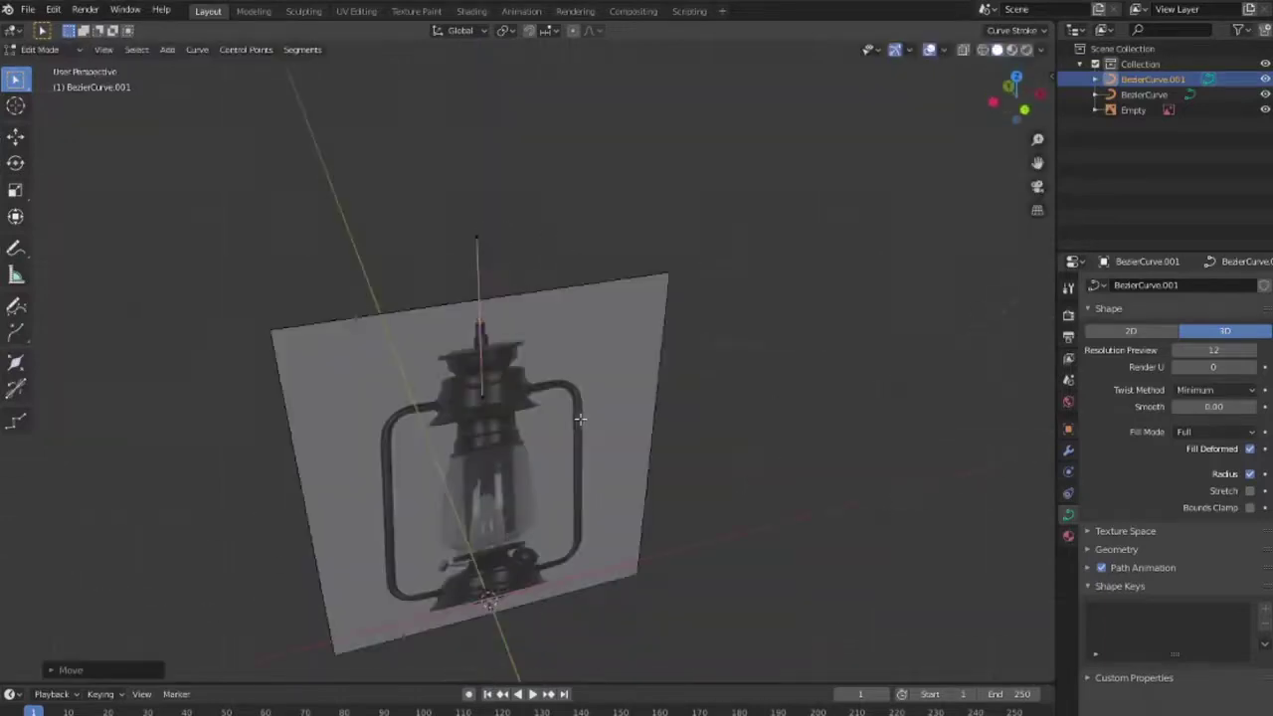
key(KP_1)
scroll(489, 335, up, 5)
scroll(585, 343, up, 1)
Extrude, rotate and scale the curve's top point into an arch over the finial, extending the endpoint down
key(e)
click(637, 328)
key(r)
click(696, 338)
key(s)
click(733, 364)
key(g)
click(659, 265)
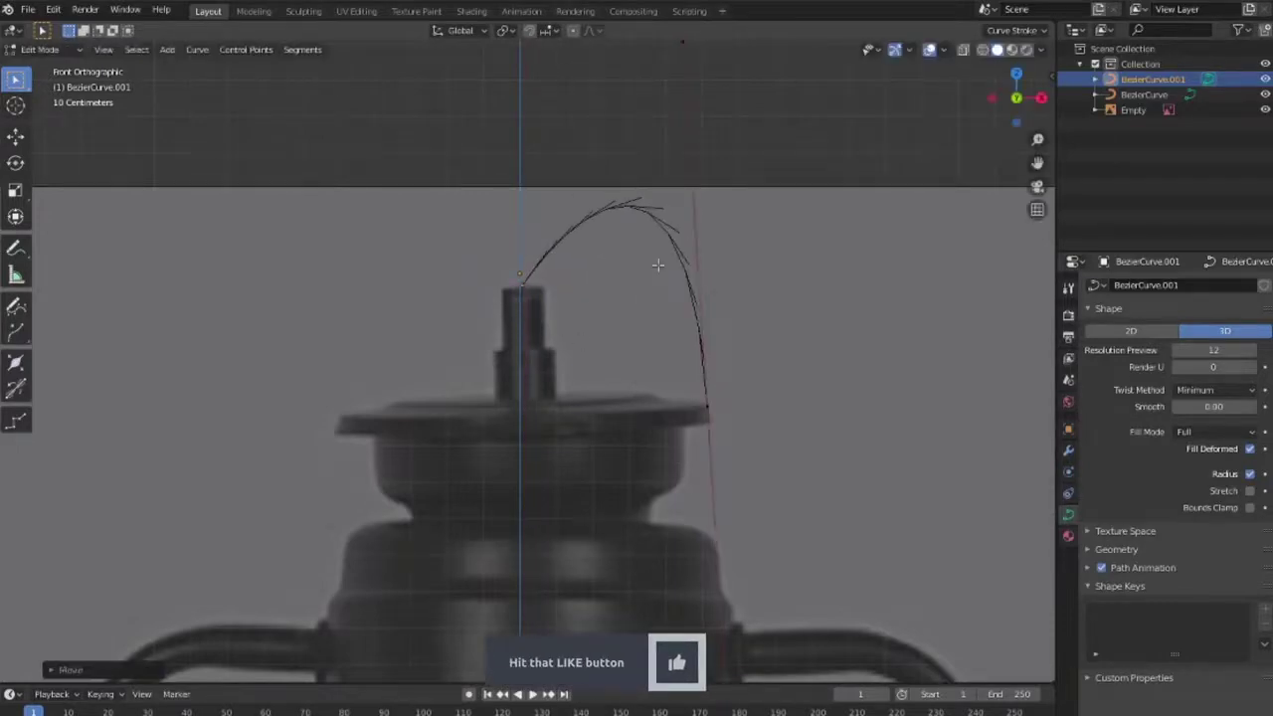
scroll(660, 264, down, 1)
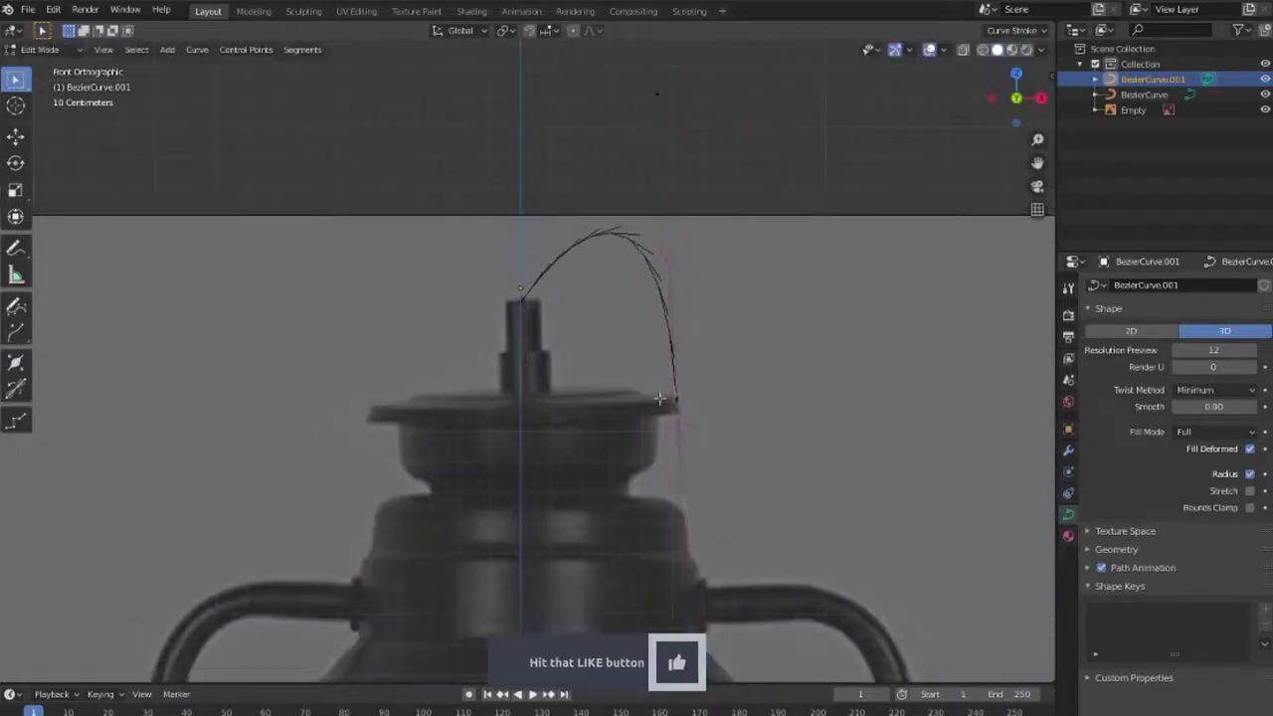
key(g)
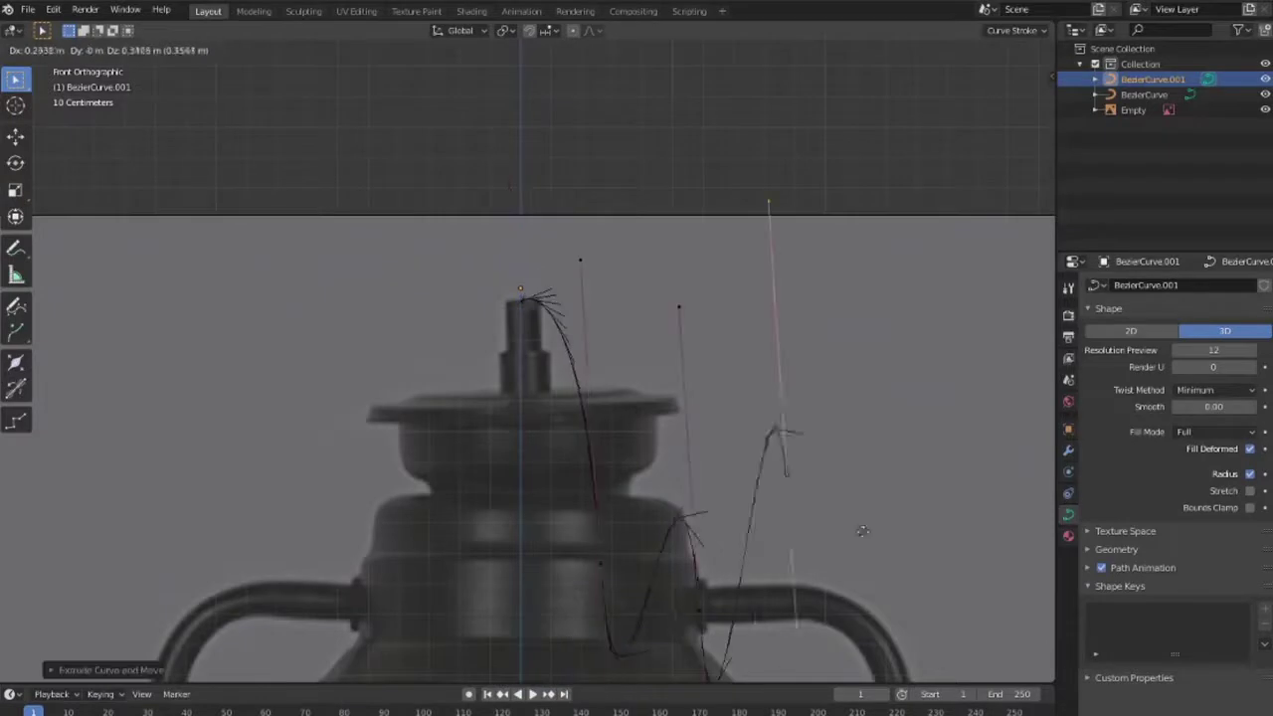
key(Tab)
key(shift+a)
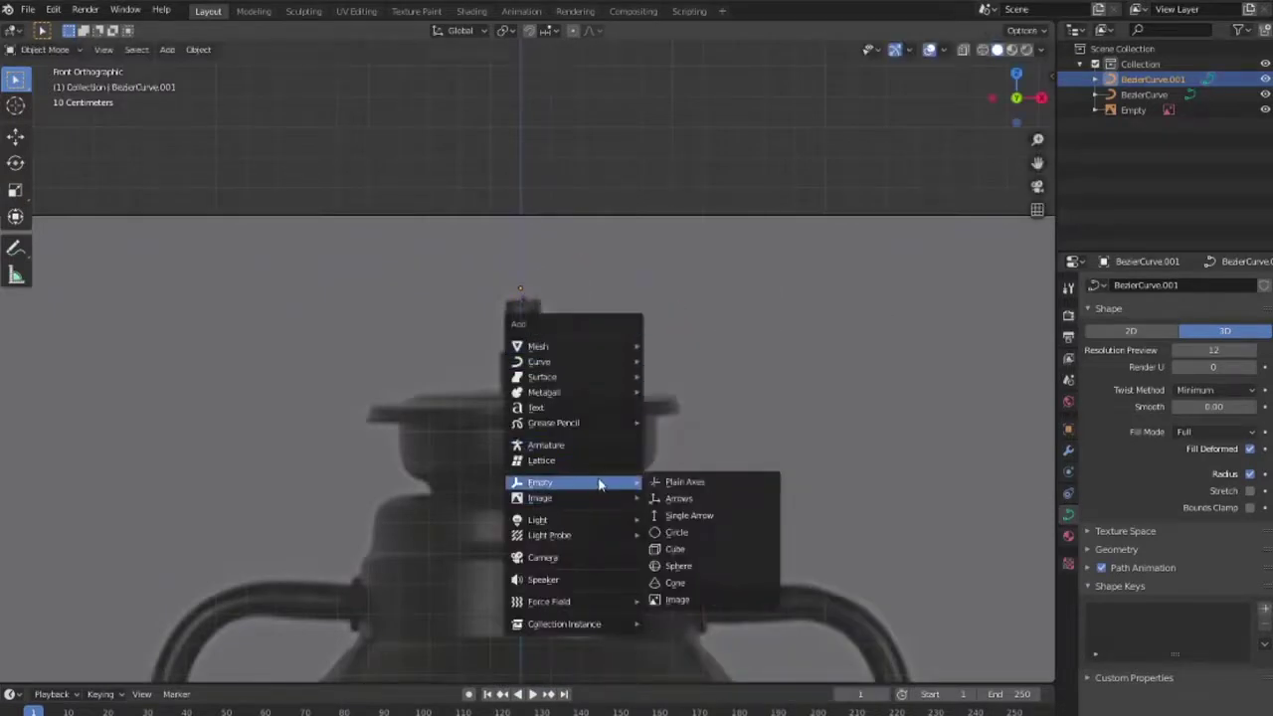
Add a single-vertex mesh and extrude vertices from the finial top out along the plate rim
click(516, 319)
key(shift+a)
mouse_move(538, 346)
click(845, 545)
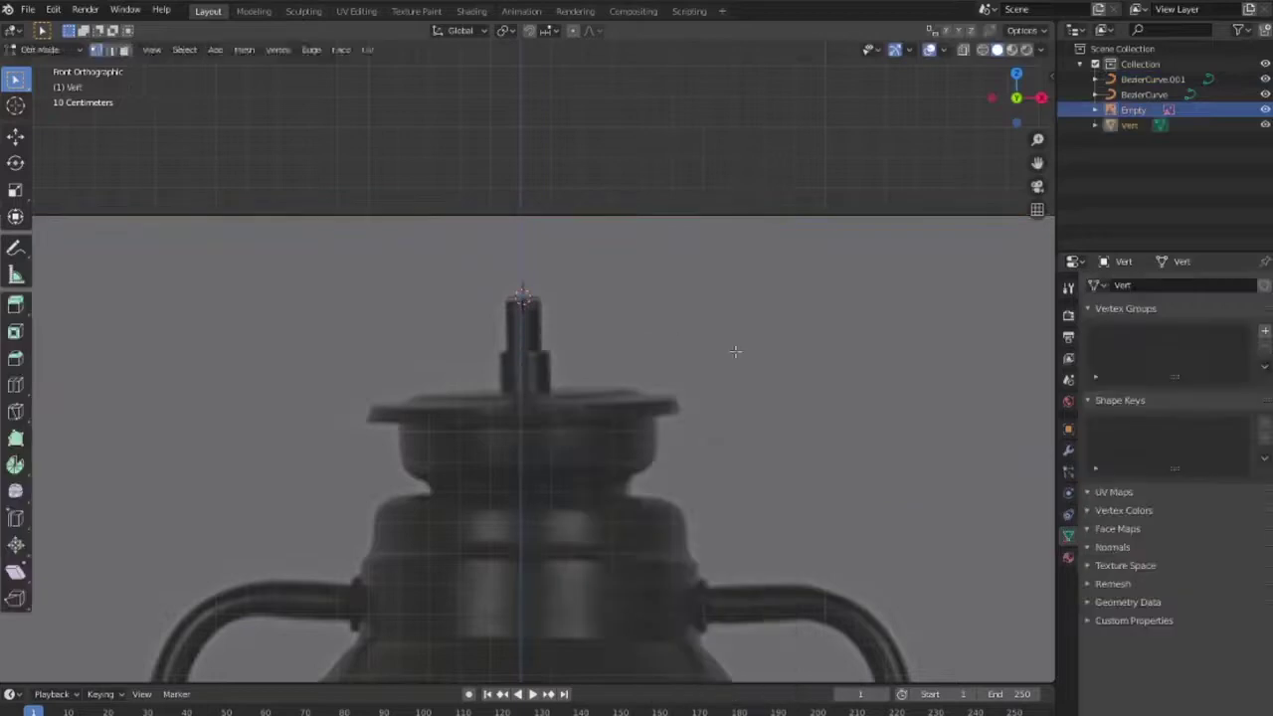
scroll(703, 334, up, 5)
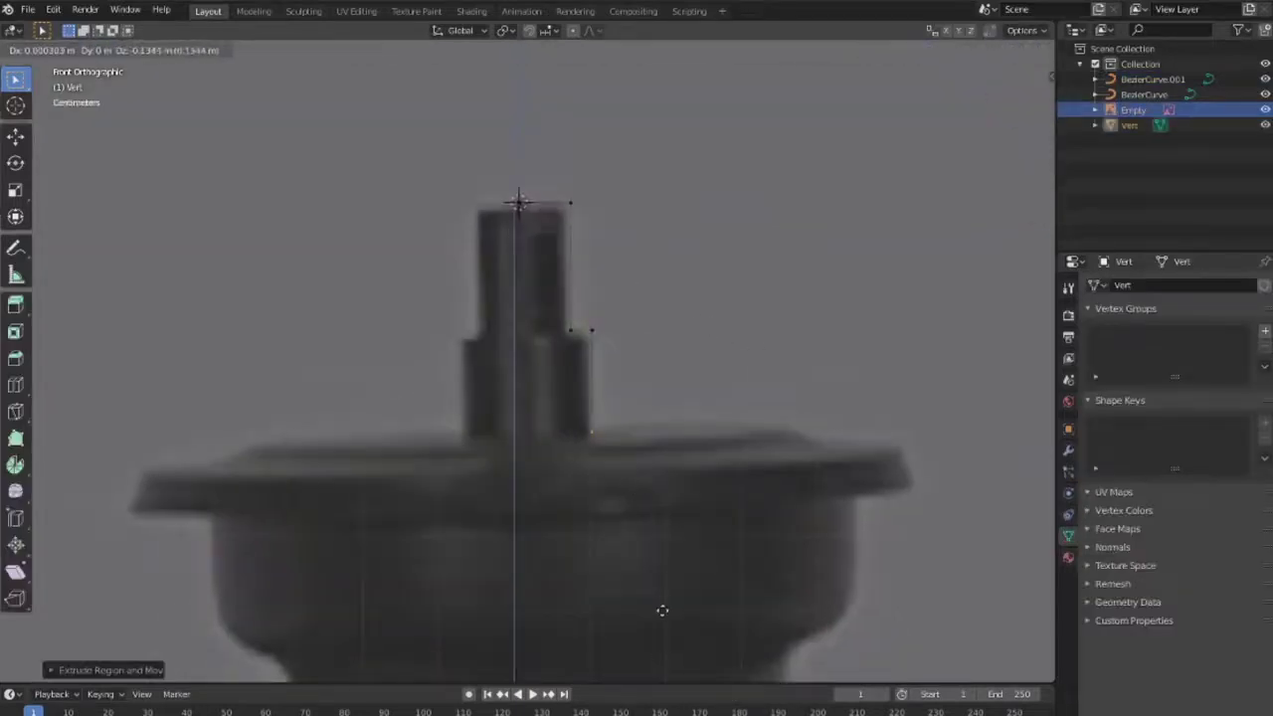
key(e)
click(994, 448)
key(e)
click(838, 468)
key(e)
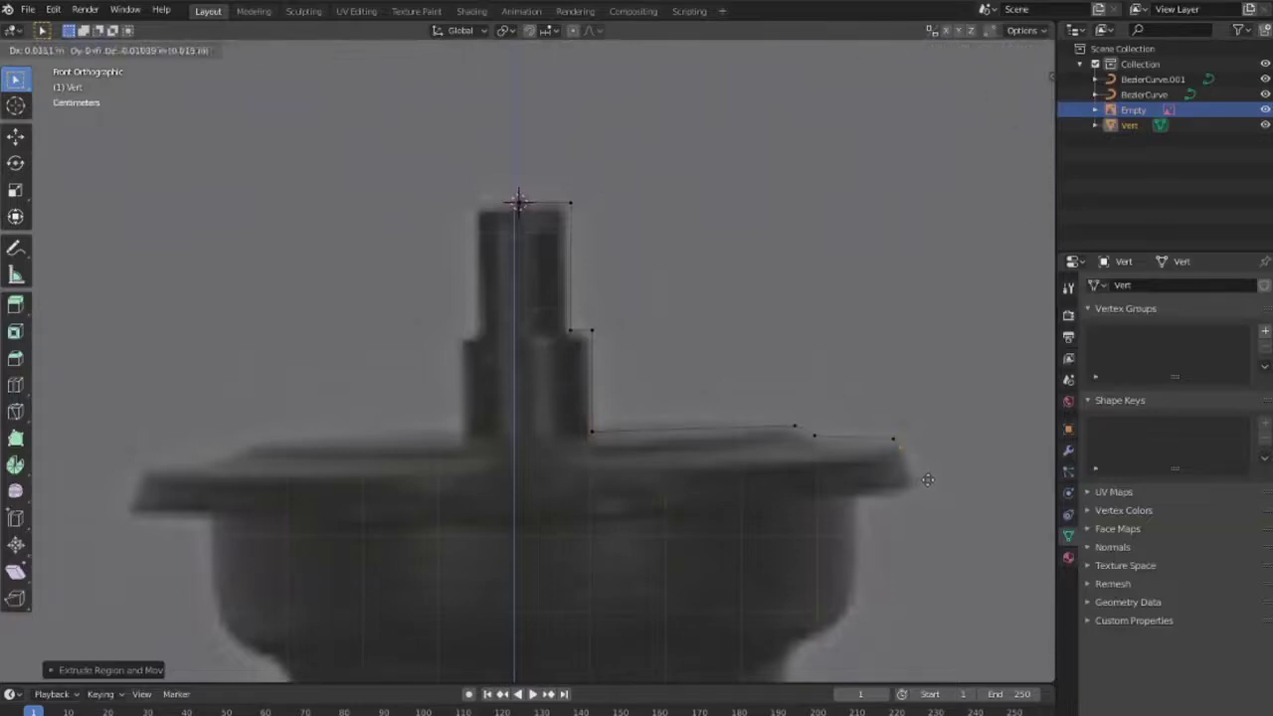
click(878, 524)
Extrude vertices down the glass outline and around the base to its bottom edge
shift+middle_drag(789, 508, 724, 254)
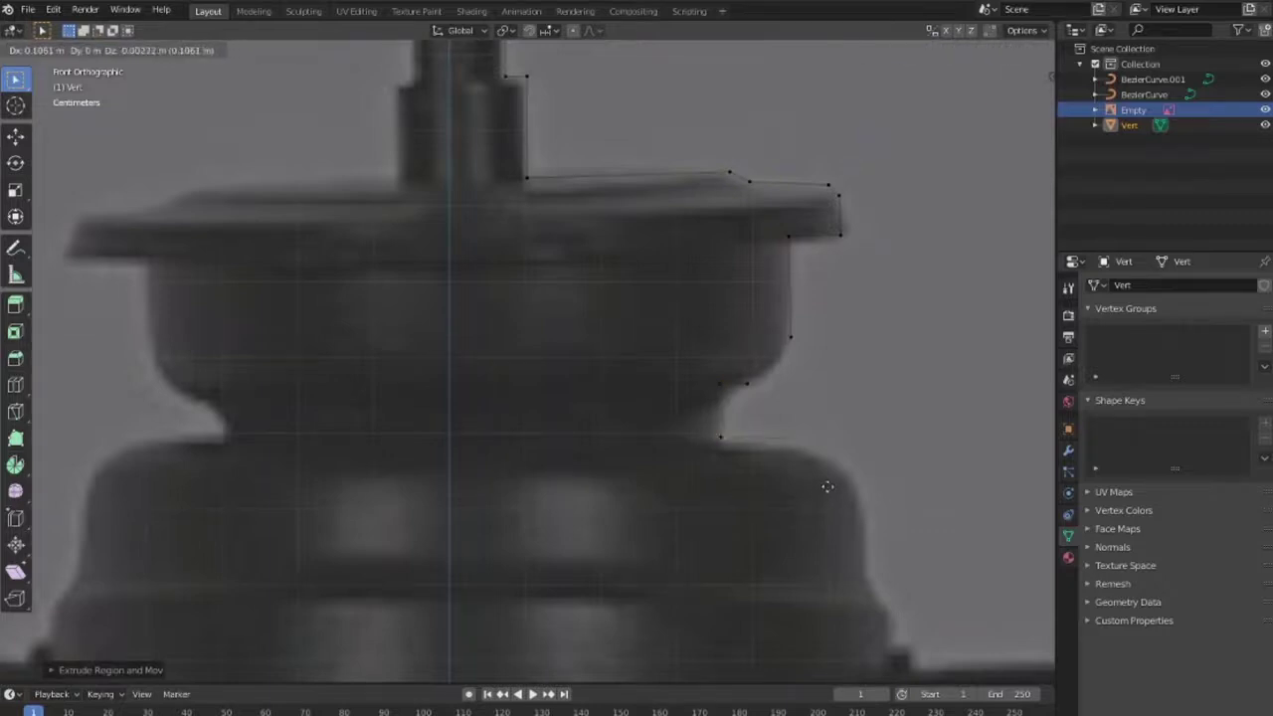
scroll(950, 590, down, 4)
scroll(690, 448, up, 4)
key(e)
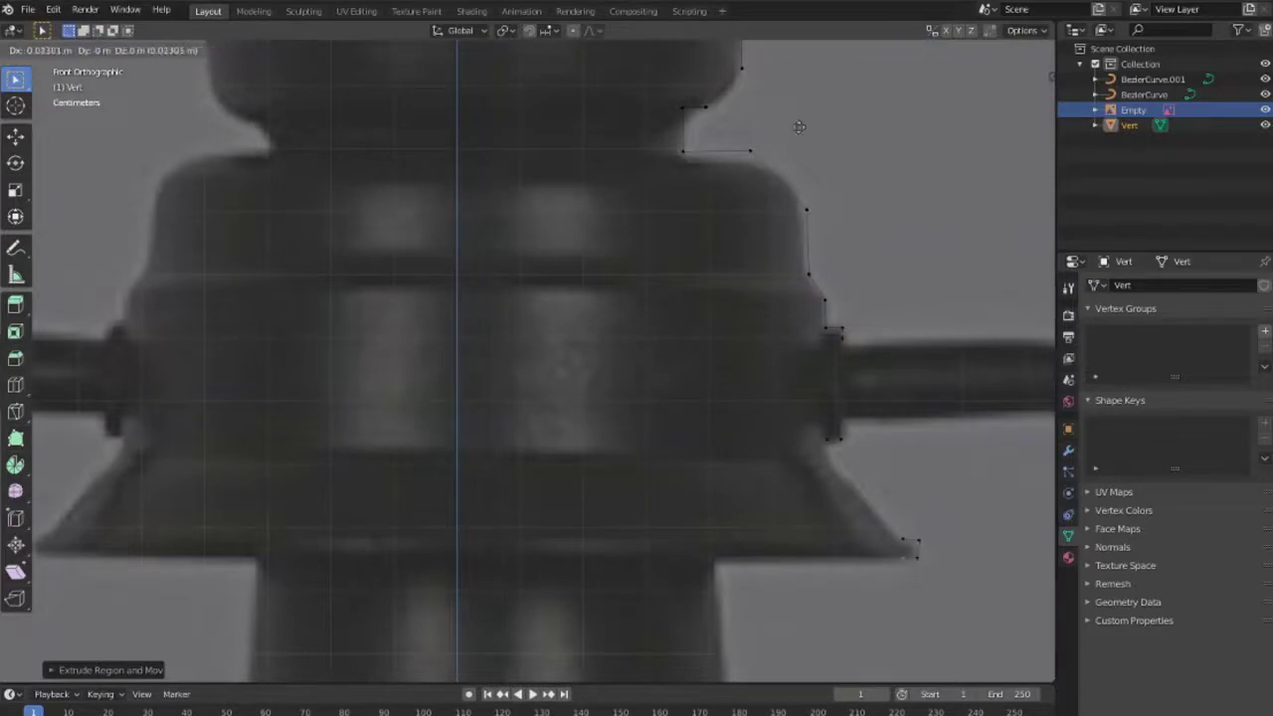
shift+middle_drag(764, 436, 686, 333)
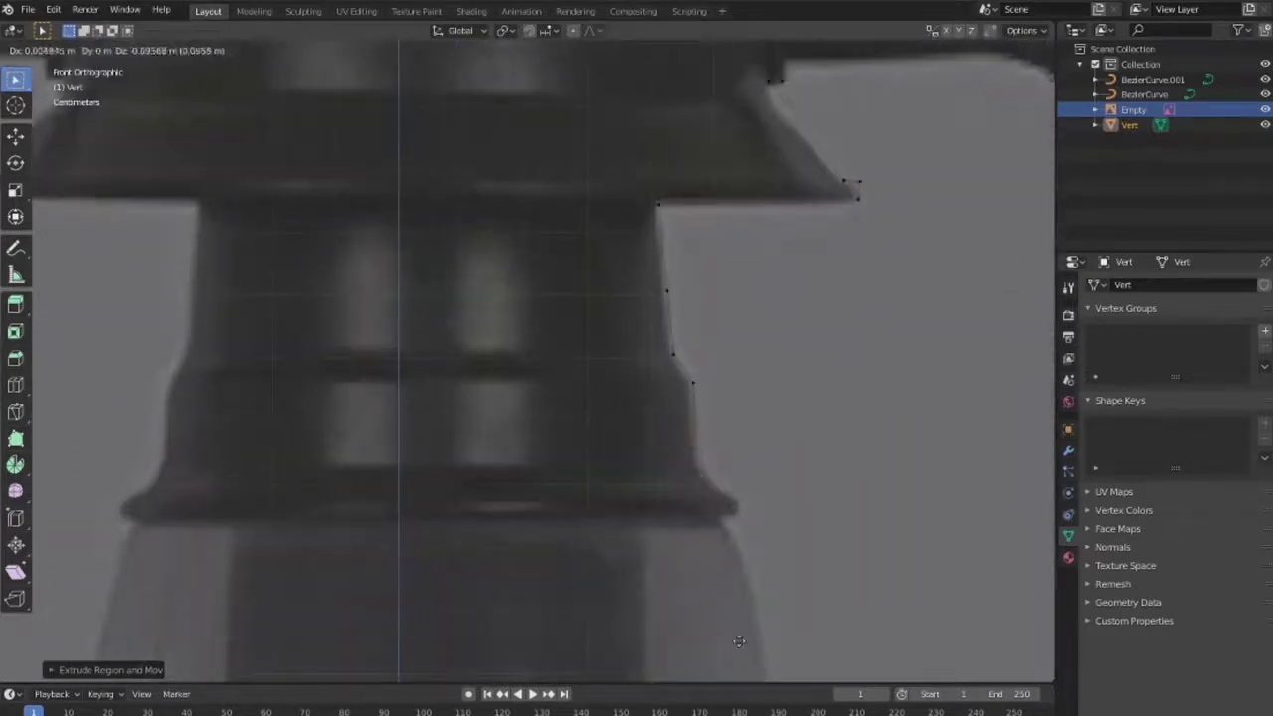
scroll(694, 171, down, 3)
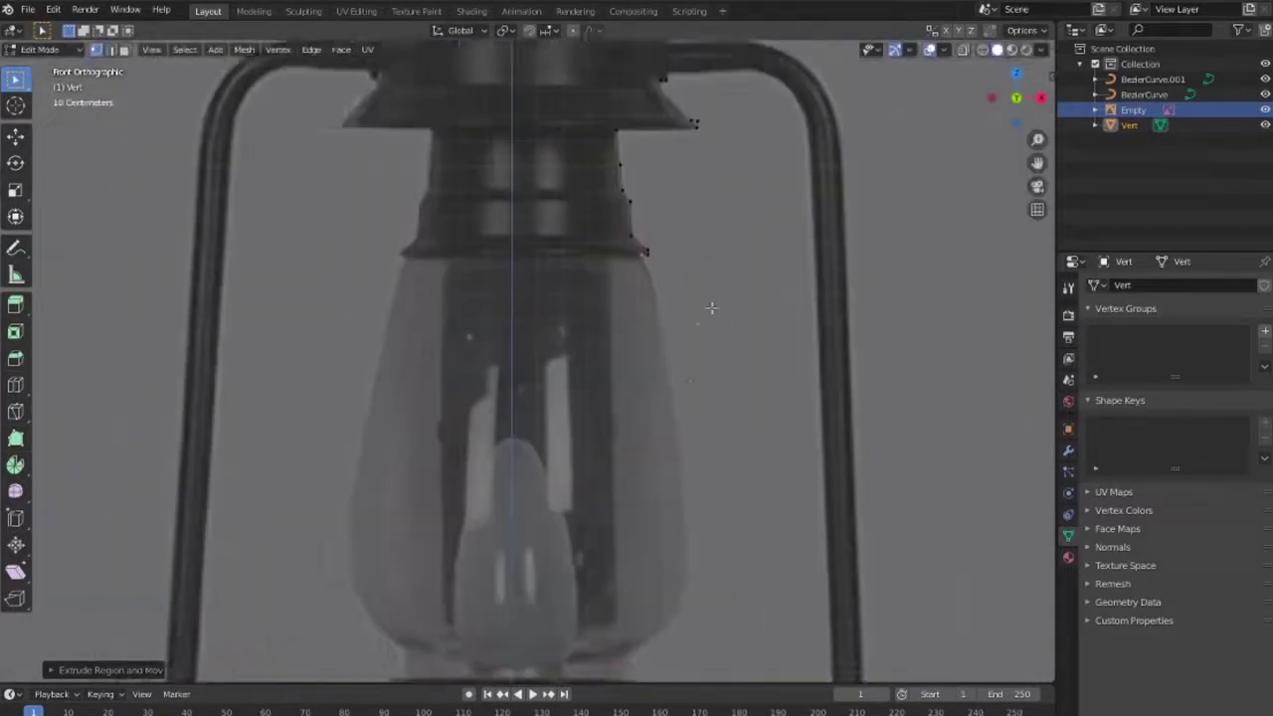
scroll(709, 304, up, 1)
key(e)
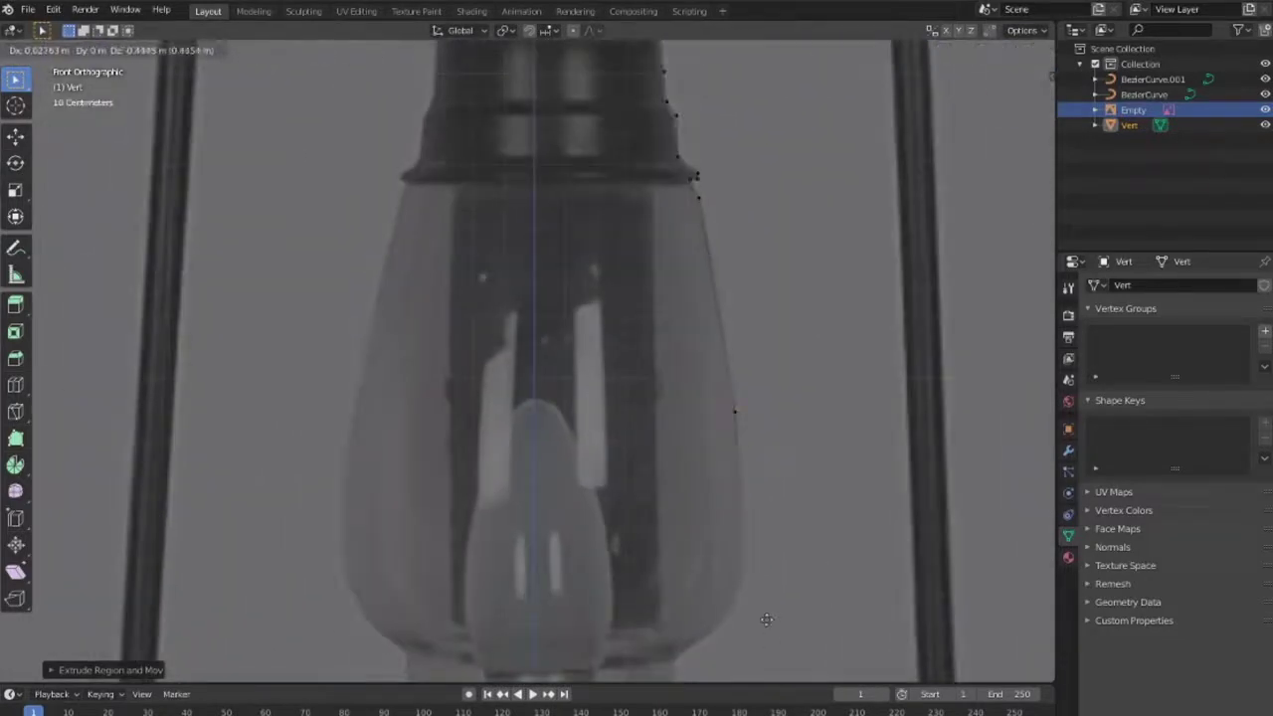
shift+scroll(704, 83, down, 5)
shift+scroll(746, 202, down, 2)
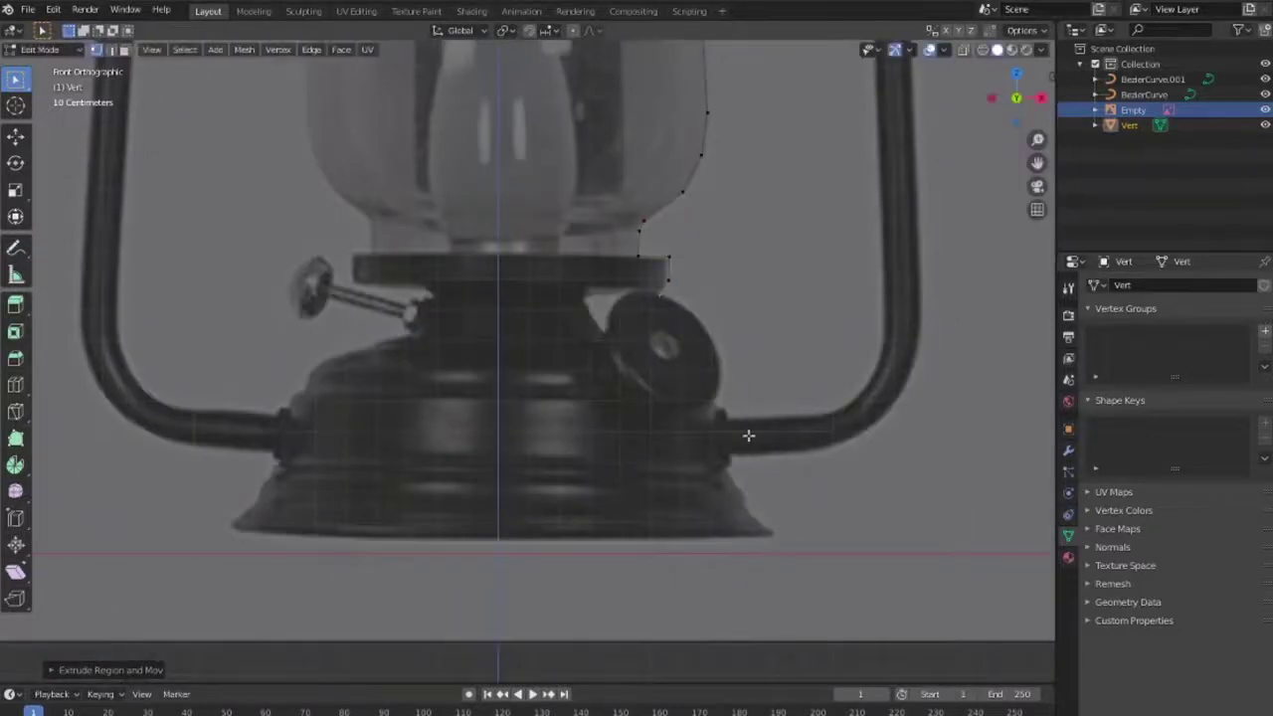
key(e)
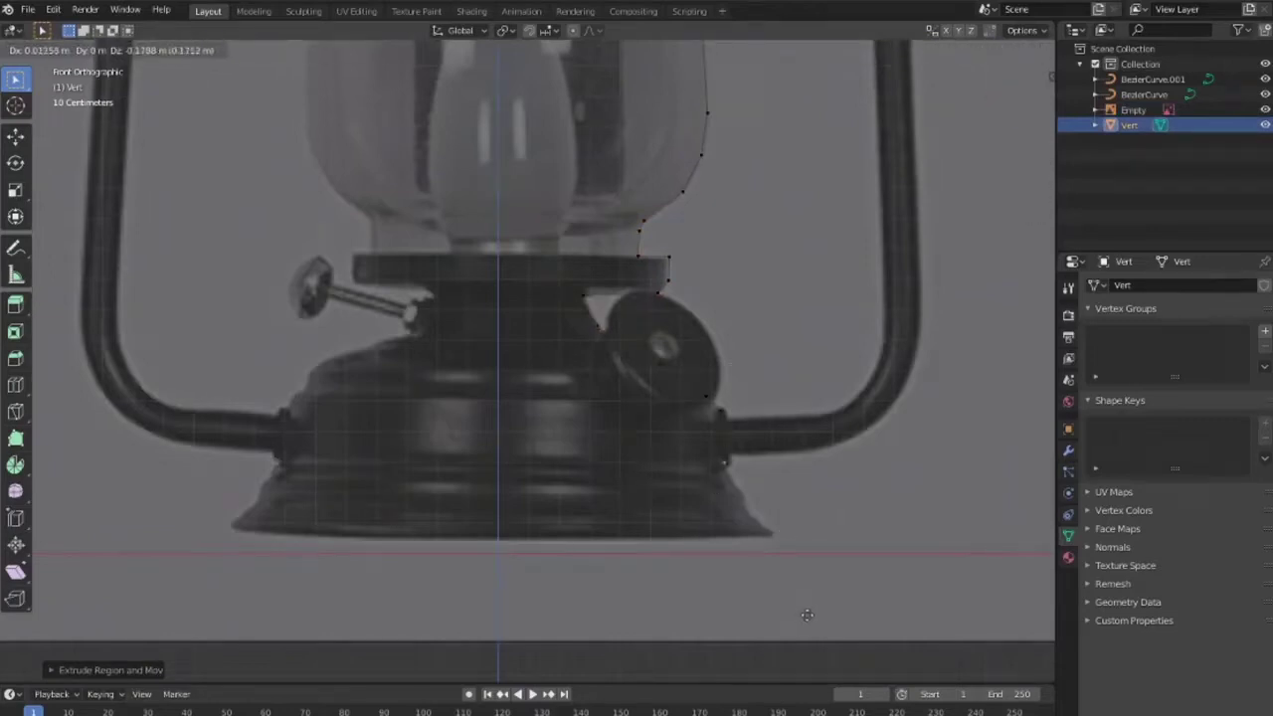
click(471, 542)
scroll(716, 342, down, 7)
Add a Screw modifier to the Vert profile to revolve it into the lantern body with 173 steps
key(Tab)
scroll(716, 337, up, 2)
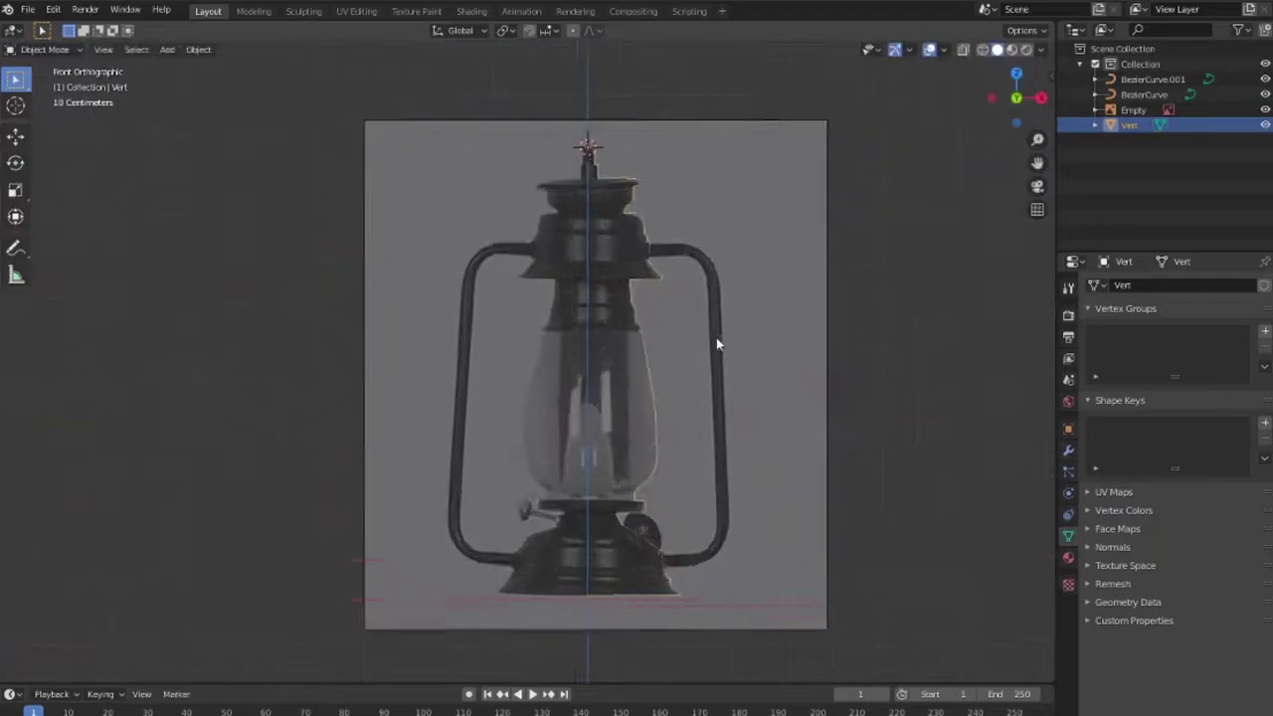
scroll(716, 337, up, 1)
right_click(721, 335)
right_click(675, 249)
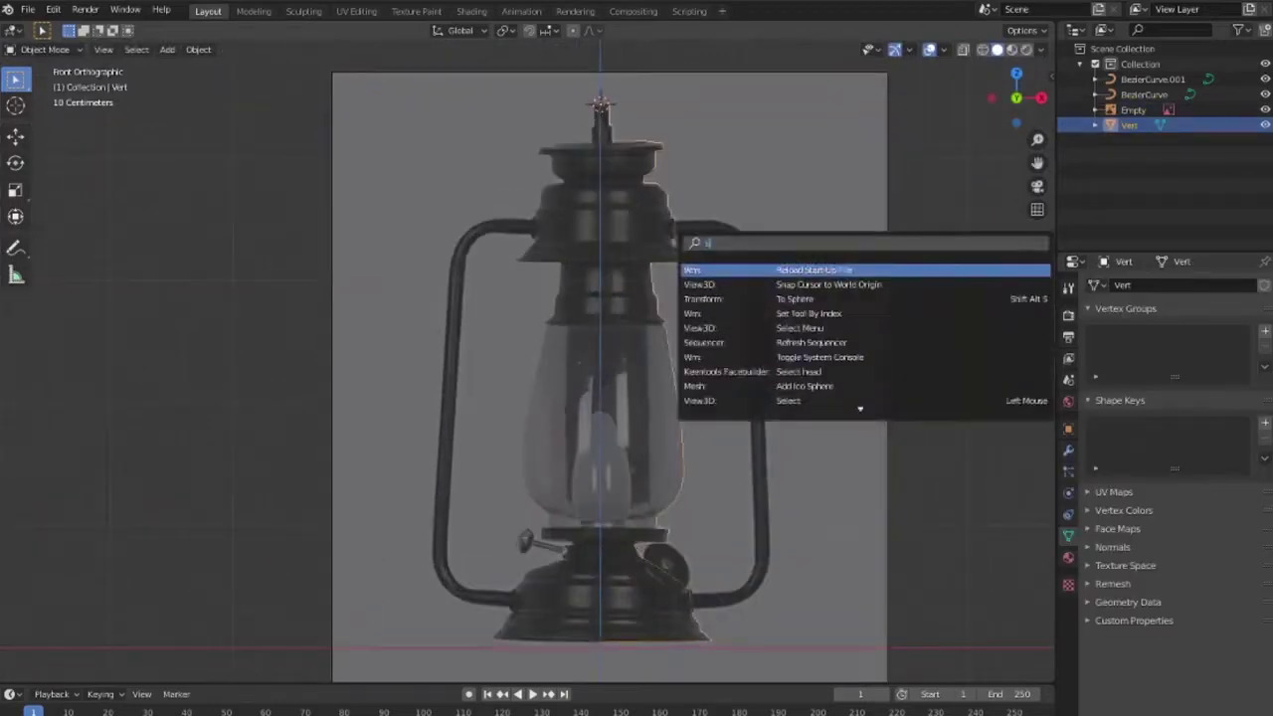
click(806, 294)
click(1067, 450)
click(1119, 285)
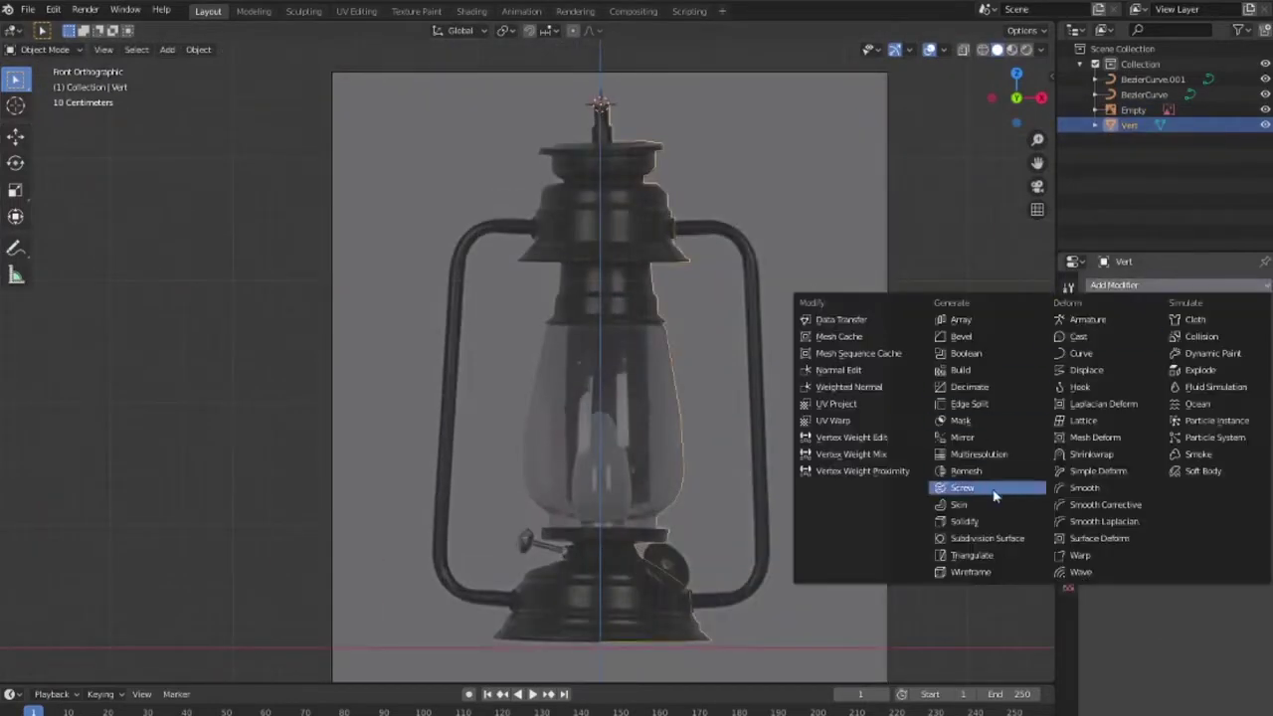
click(954, 491)
Orbit around the revolved lamp body to inspect it against the backdrop
middle_drag(696, 398, 724, 425)
key(KP_1)
scroll(724, 427, up, 2)
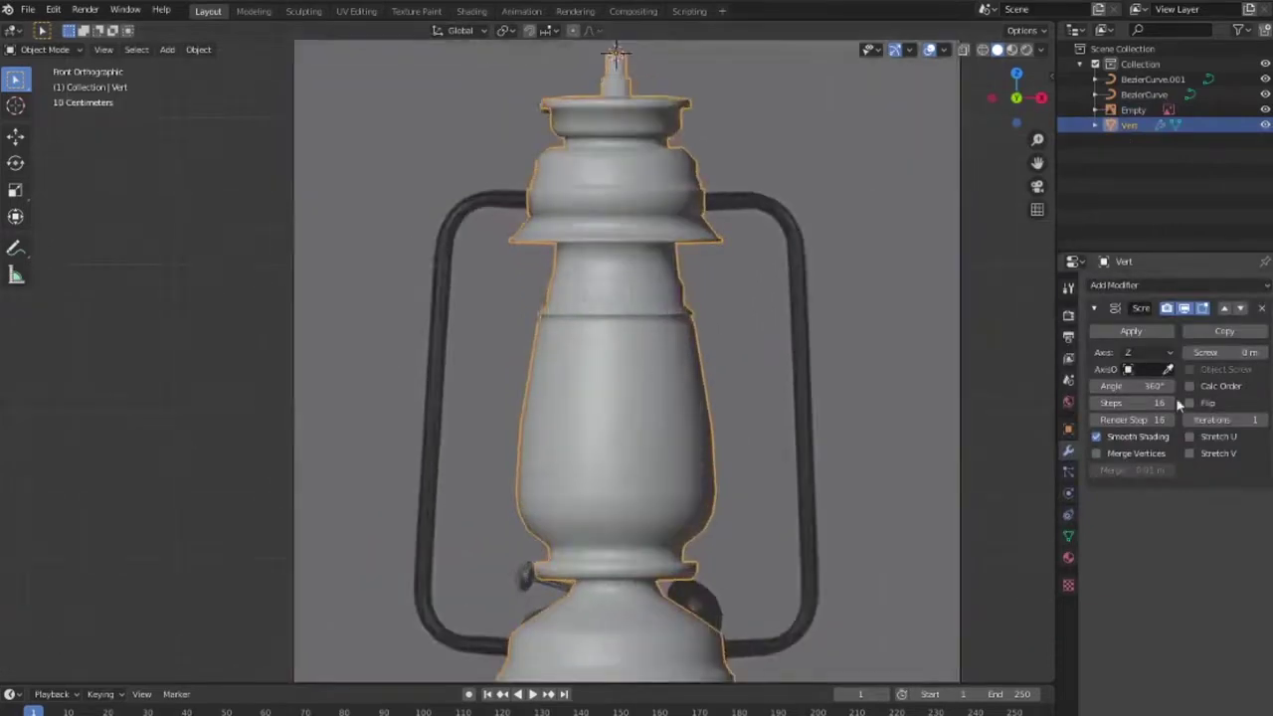
middle_drag(646, 348, 707, 292)
scroll(707, 292, up, 5)
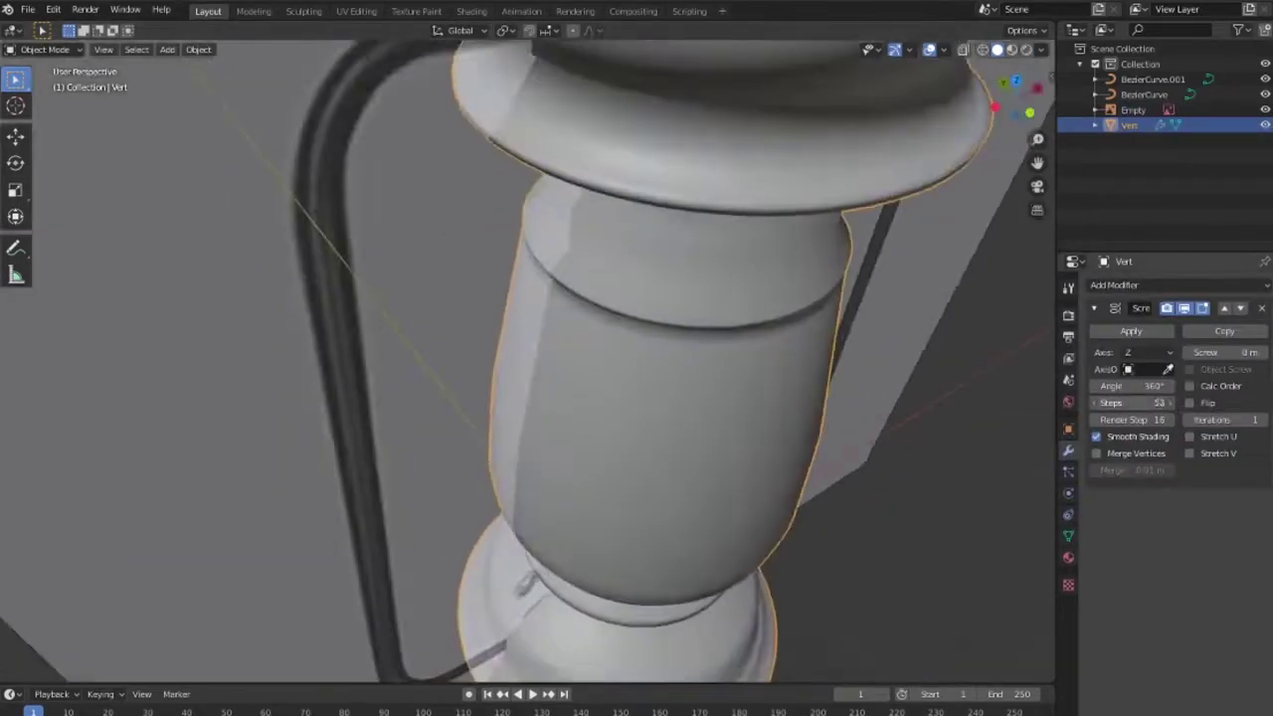
scroll(569, 316, down, 4)
scroll(604, 417, down, 2)
mouse_move(604, 418)
middle_down()
mouse_move(766, 397)
mouse_move(712, 295)
mouse_move(653, 364)
mouse_move(841, 415)
mouse_move(660, 431)
mouse_move(775, 477)
mouse_move(611, 349)
middle_up()
Inspect the lamp body's vertices in Edit Mode from front and top, then return to Object Mode
key(Tab)
scroll(775, 477, up, 4)
key(KP_1)
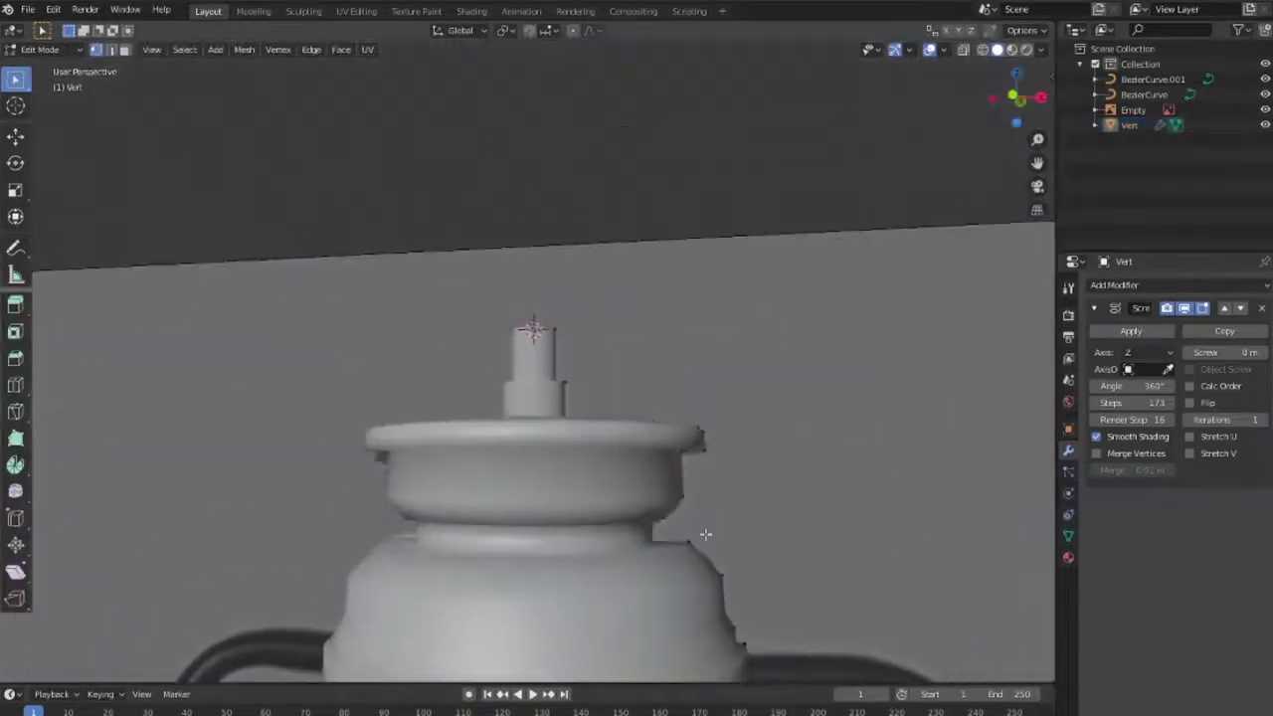
scroll(709, 535, down, 3)
scroll(709, 535, up, 2)
scroll(716, 384, up, 2)
mouse_move(716, 383)
middle_down()
mouse_move(716, 426)
mouse_move(811, 431)
middle_up()
scroll(812, 431, down, 3)
key(Tab)
mouse_move(739, 395)
middle_down()
mouse_move(687, 448)
mouse_move(683, 478)
middle_up()
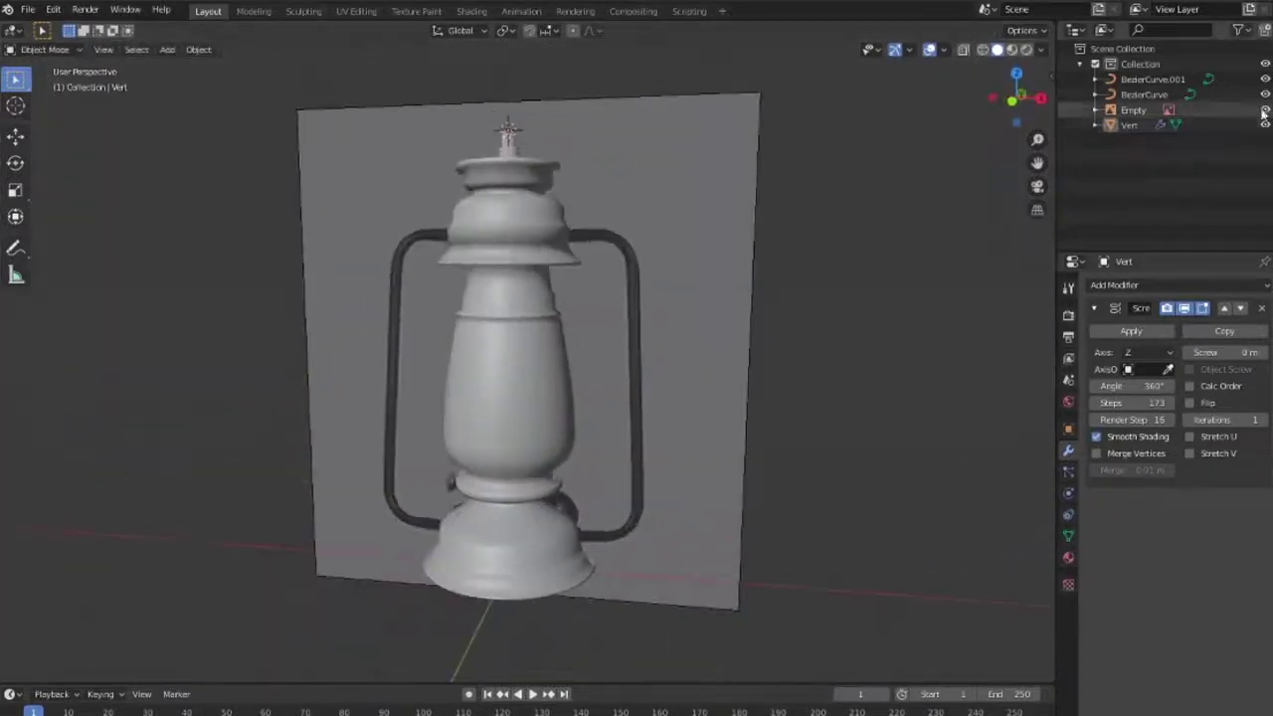
key(KP_1)
Compare the lamp body with the reference, leave it hidden, and add a new Bezier curve
click(1264, 126)
click(1264, 126)
click(1265, 125)
click(1264, 125)
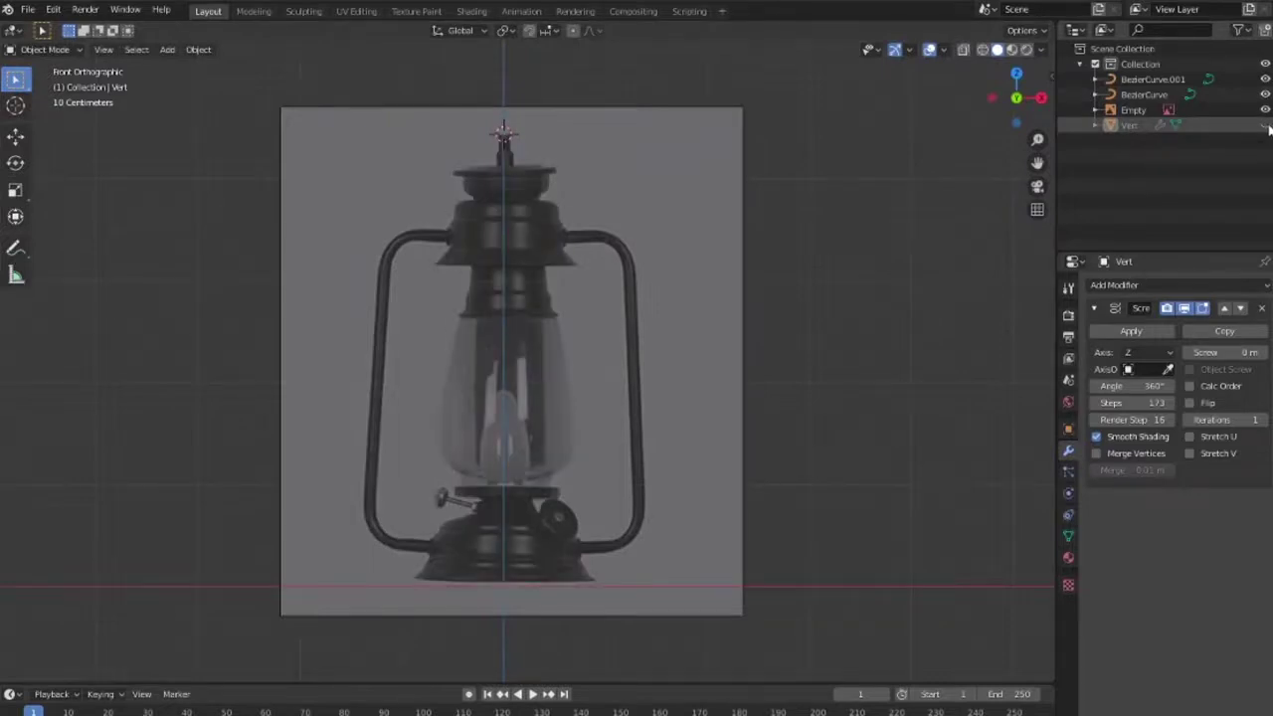
scroll(557, 284, up, 3)
scroll(590, 248, up, 2)
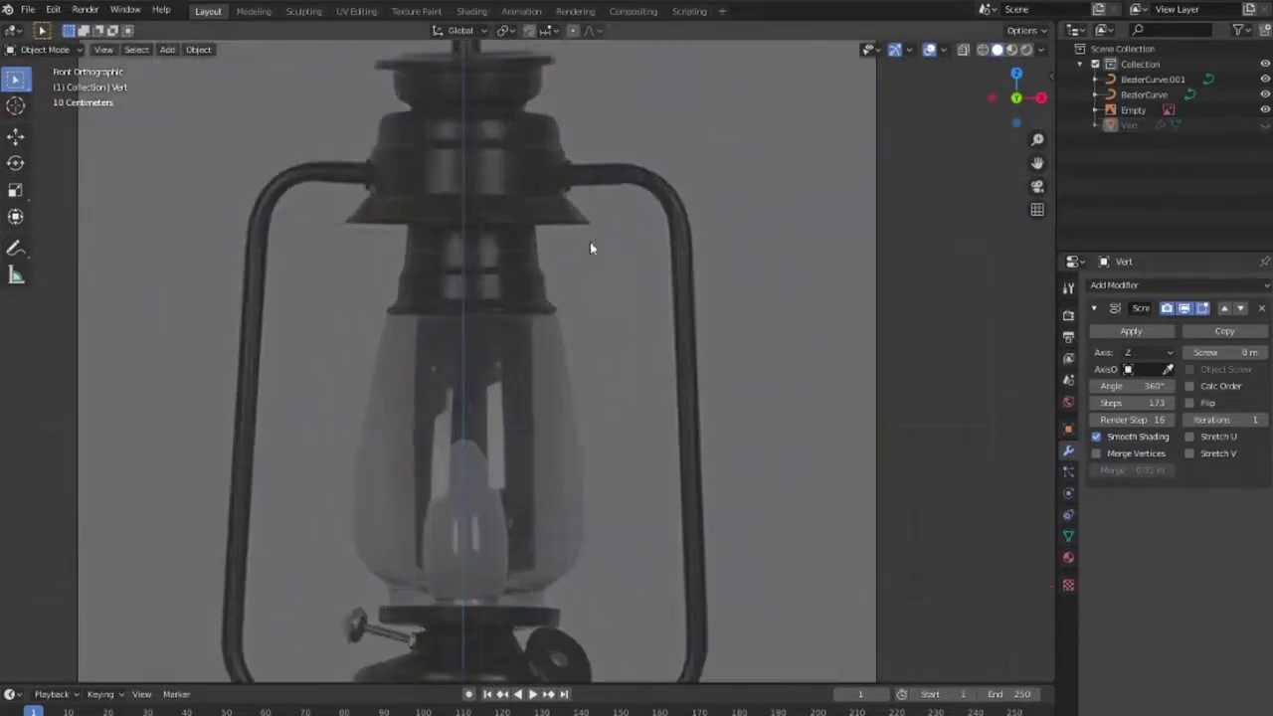
scroll(668, 375, up, 1)
key(shift+a)
Add a Bezier curve and extrude and rotate its first segment along the handle's top
click(929, 72)
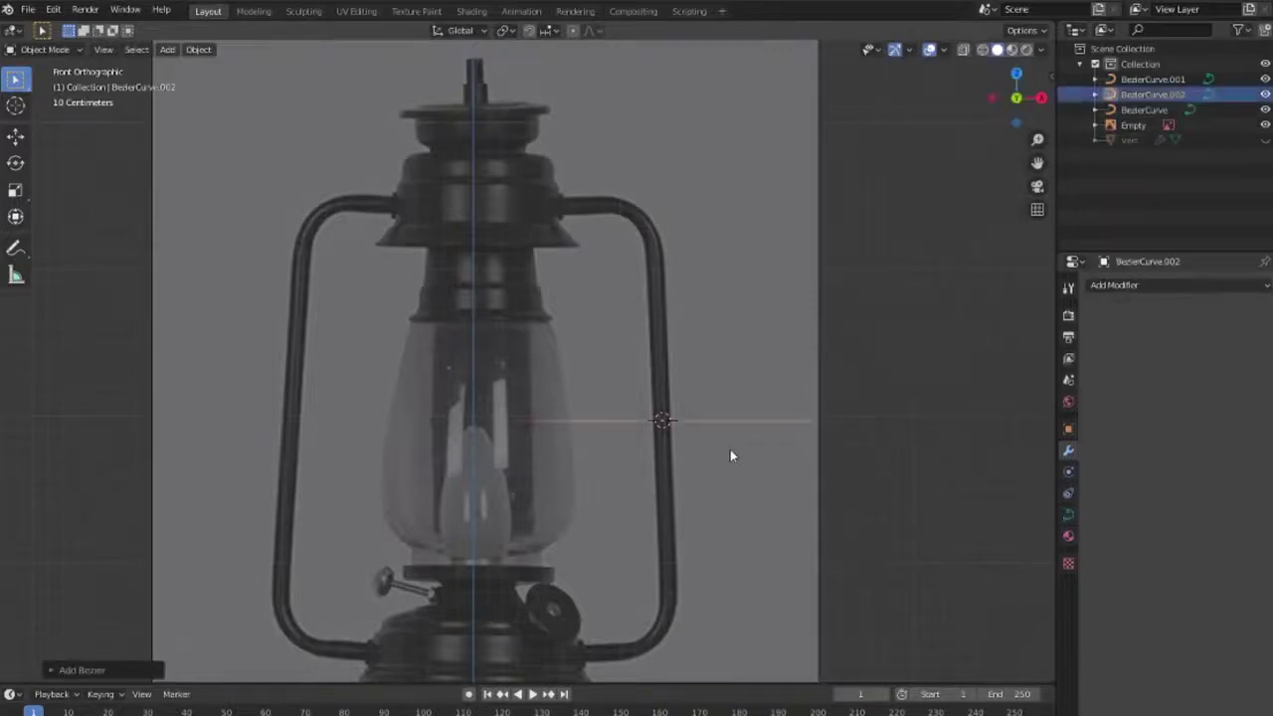
key(Return)
key(Tab)
click(631, 213)
key(e)
click(557, 204)
key(r)
click(601, 79)
Reposition a curve point, extrude a segment downward, and scale the bottom branch along X
click(661, 281)
key(g)
click(695, 593)
key(e)
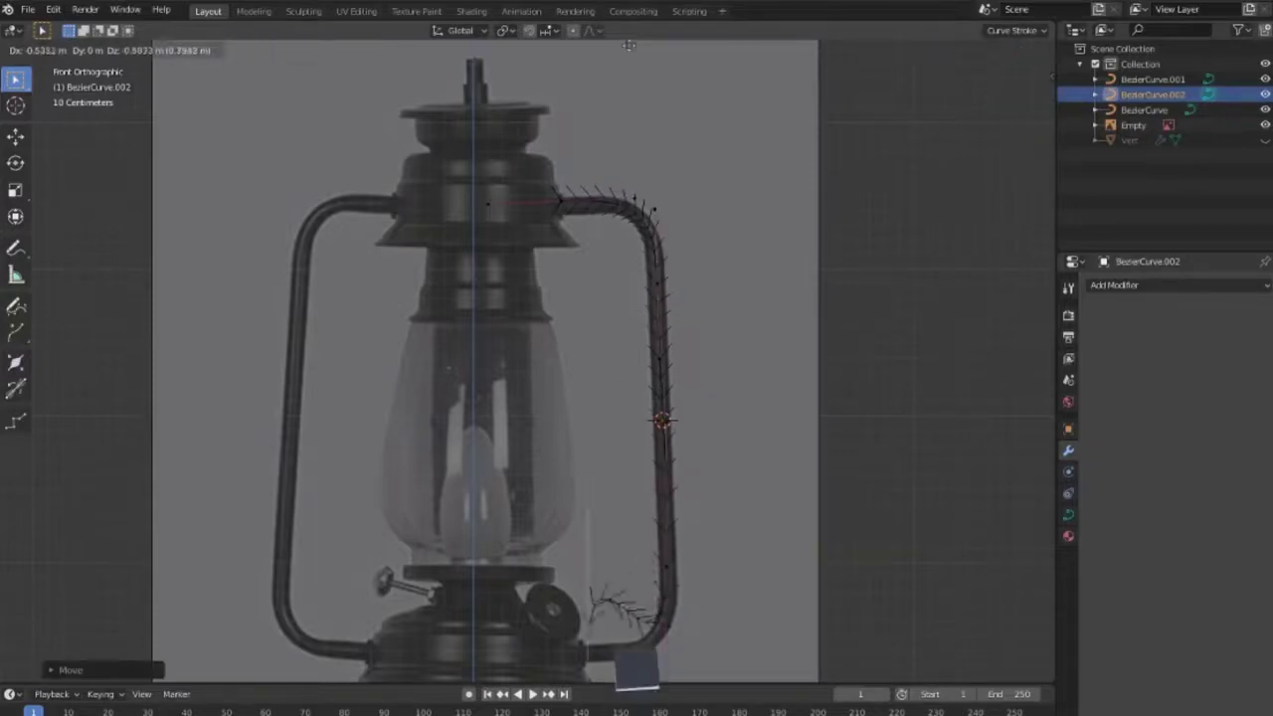
key(Return)
key(s)
key(x)
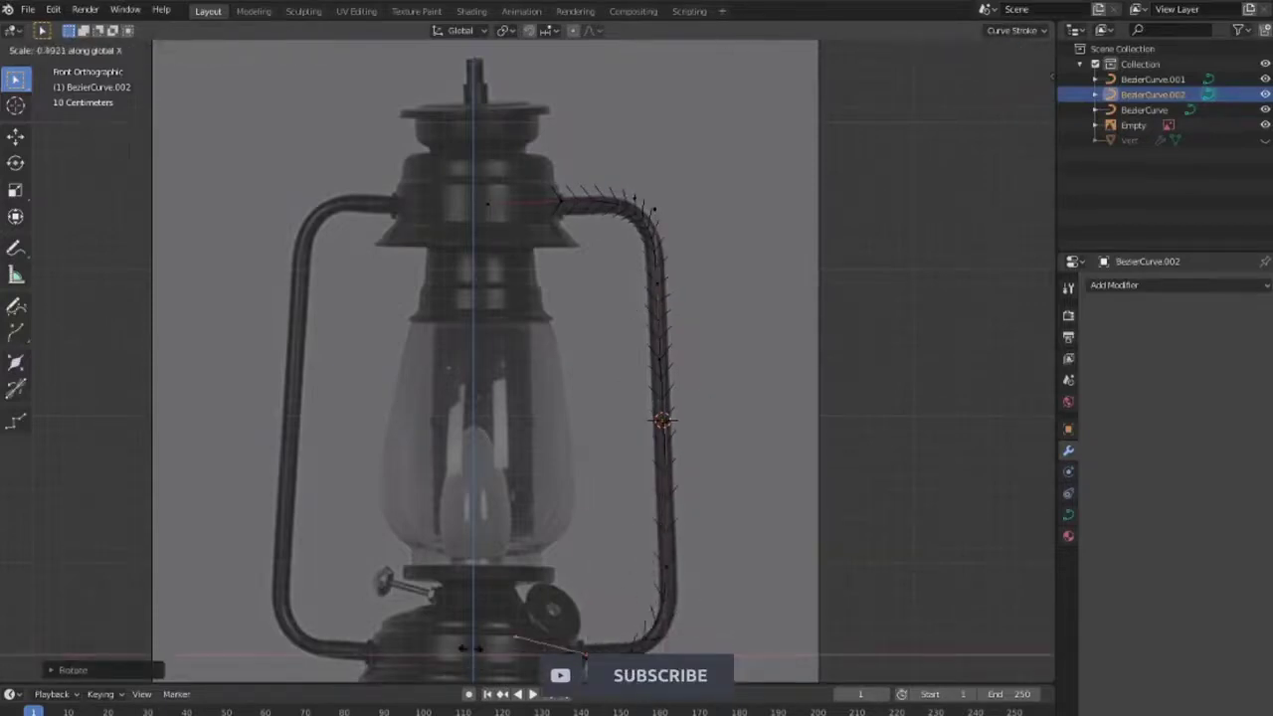
click(583, 656)
In front view, move the bottom curve point and shift the curve's lower part right
middle_drag(583, 656, 637, 498)
key(KP_1)
scroll(656, 447, up, 2)
key(g)
click(759, 491)
key(g)
click(674, 610)
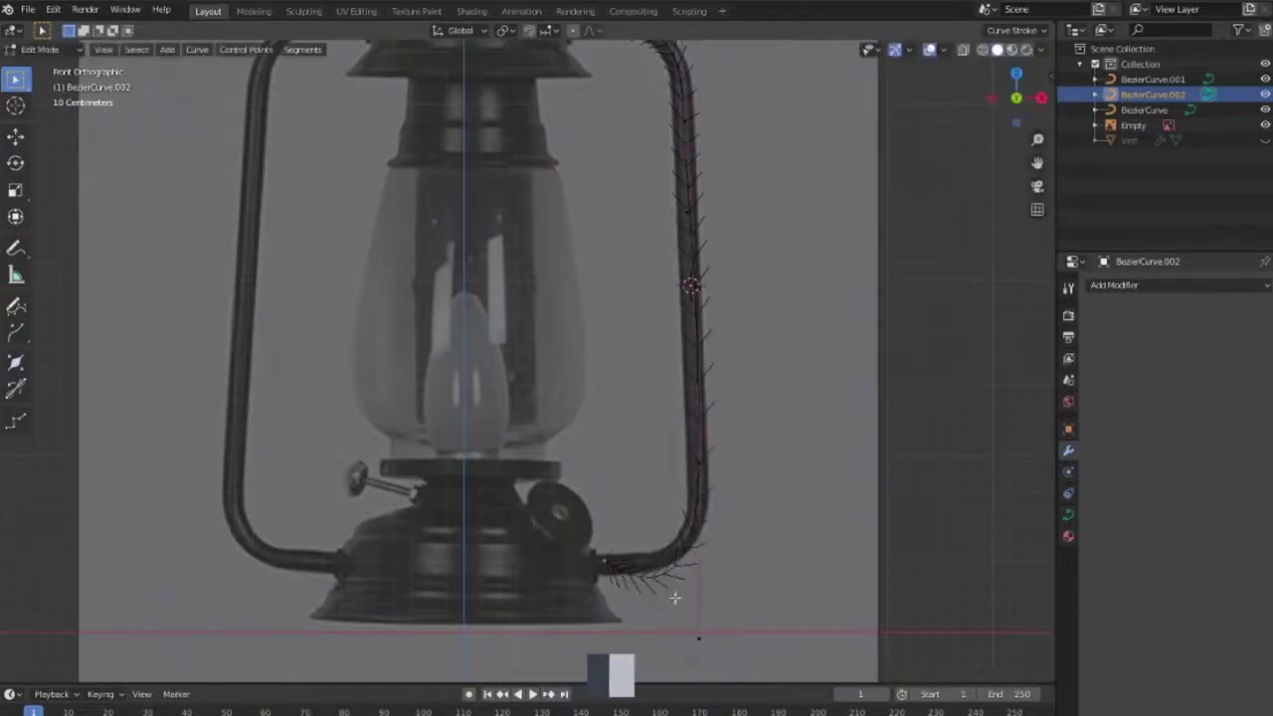
right_click(732, 525)
scroll(619, 177, down, 2)
key(g)
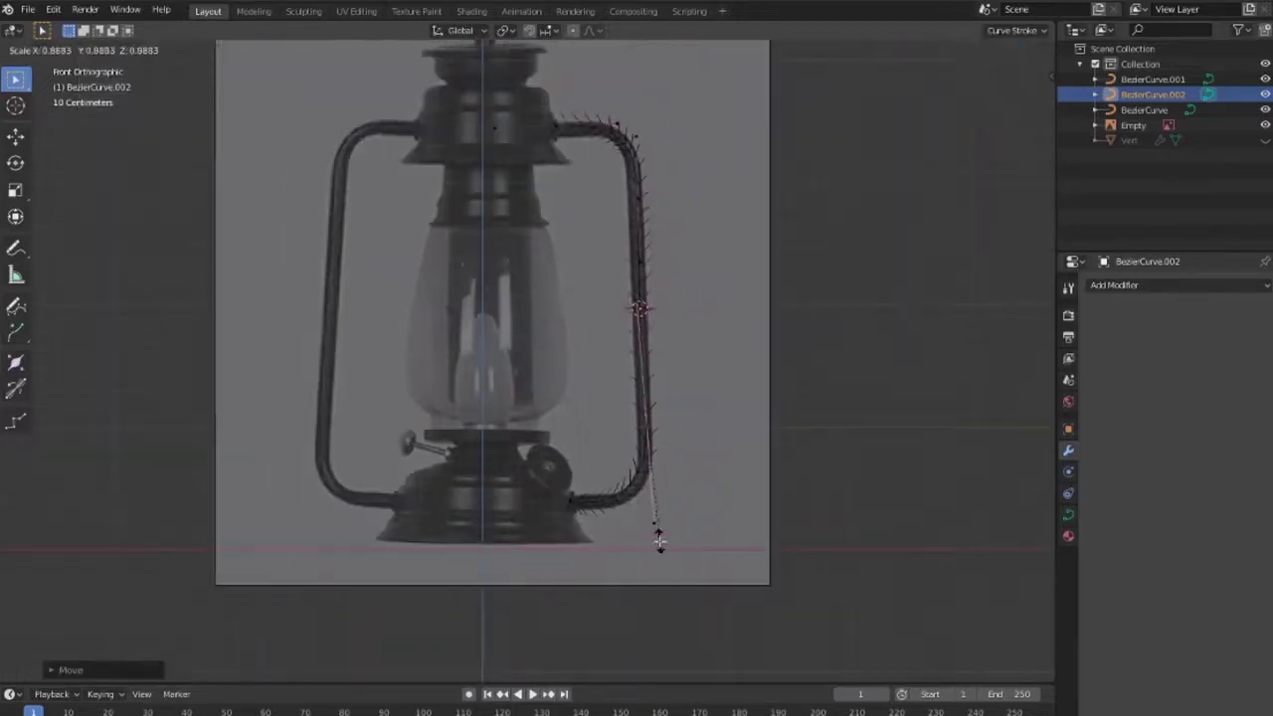
click(660, 540)
Check the curve's depth from other angles and move the handle points in front view
middle_drag(659, 540, 553, 271)
click(524, 374)
middle_drag(524, 374, 697, 466)
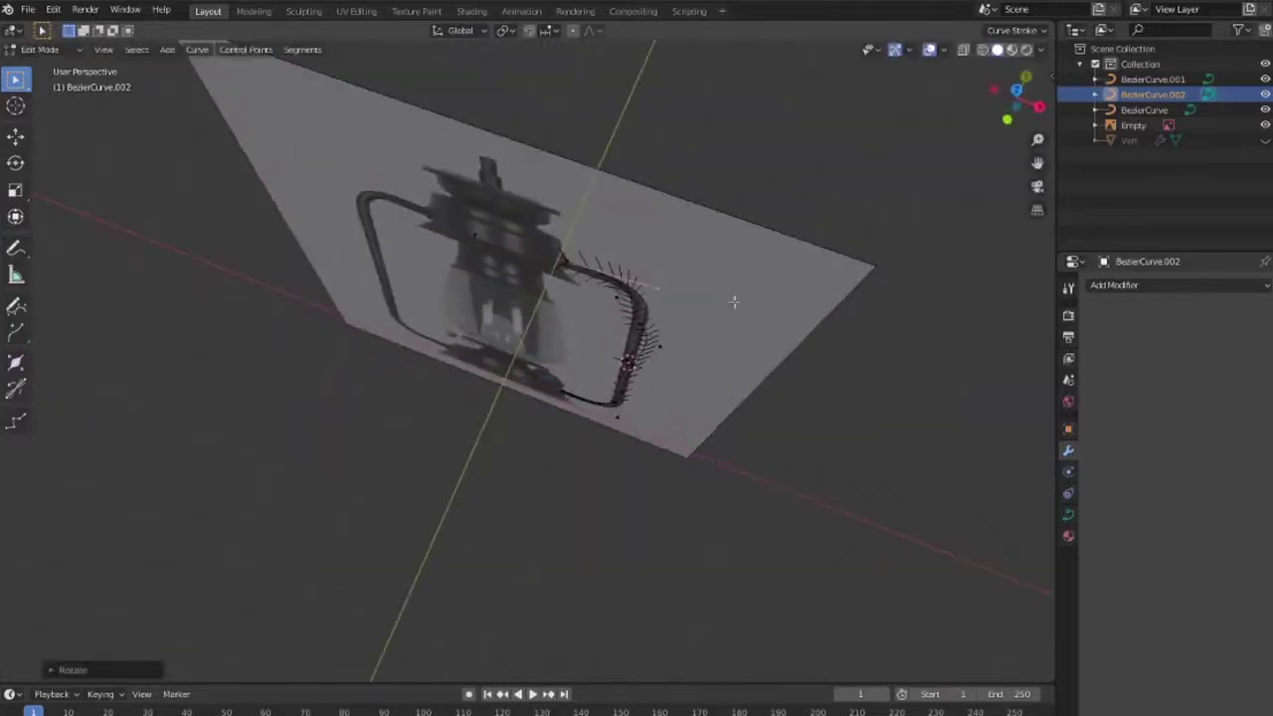
key(KP_1)
key(g)
click(497, 328)
Flatten the handle's curve points in top view and check the handle from the side
middle_drag(497, 328, 383, 375)
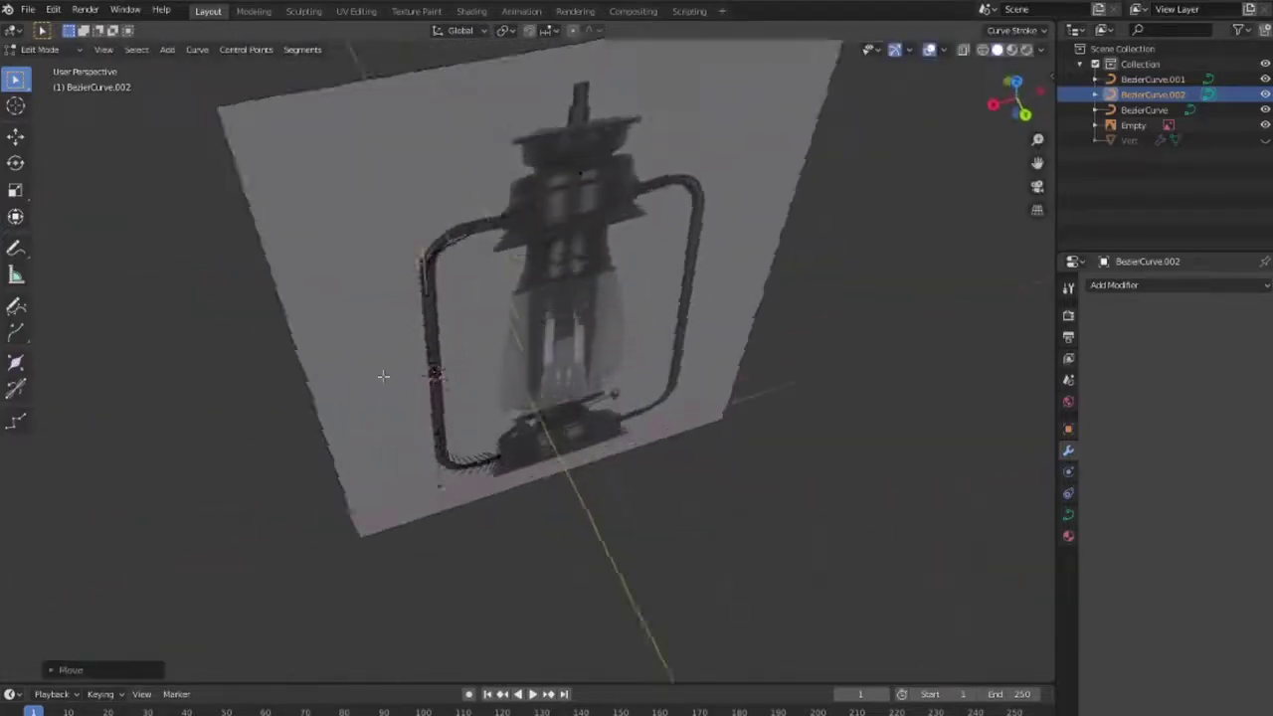
key(KP_1)
key(KP_7)
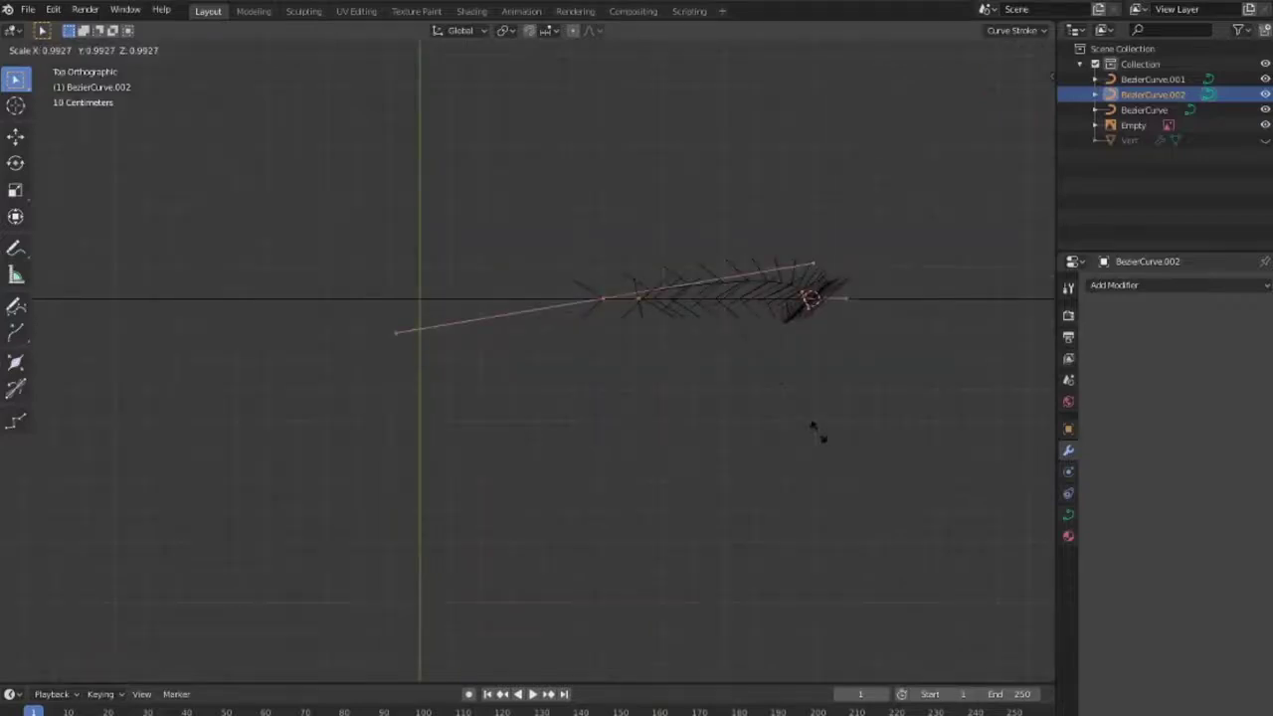
click(813, 429)
middle_drag(813, 430, 511, 355)
key(KP_3)
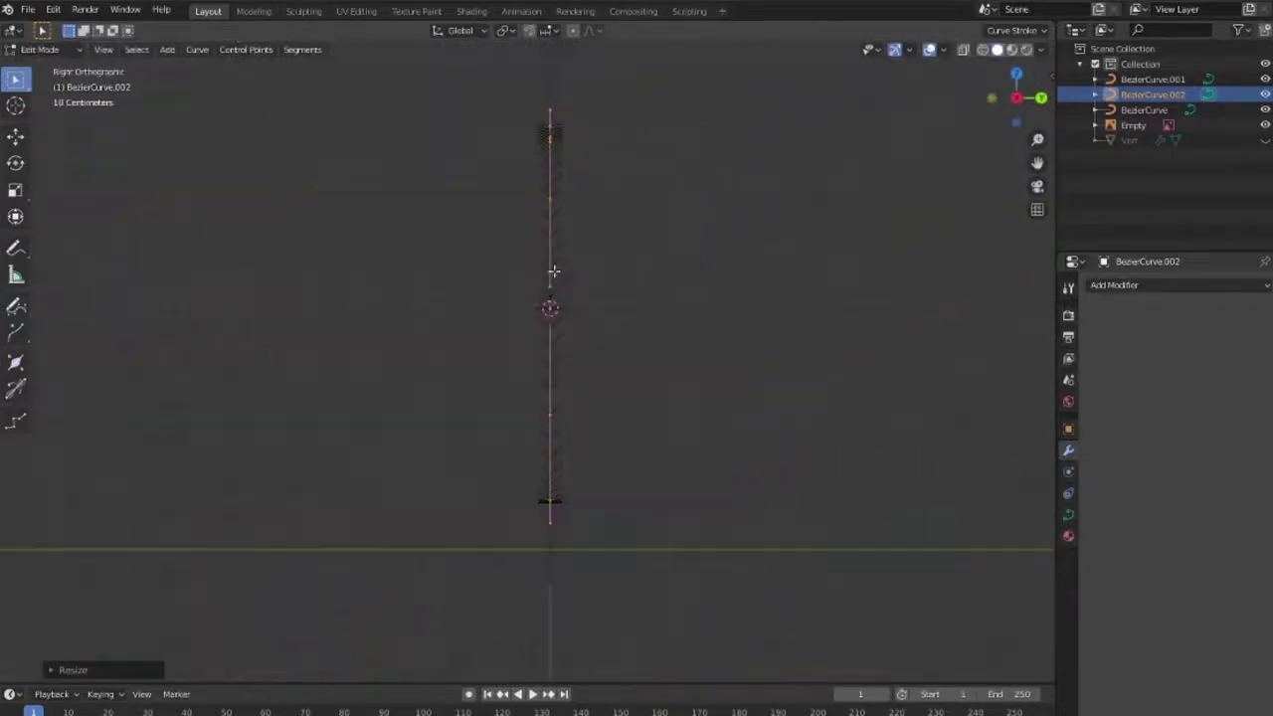
middle_drag(553, 271, 616, 298)
click(1068, 515)
Give the handle curve a 0.07 m round bevel depth and reset extrude to 0 m
click(1115, 549)
drag(1213, 589, 1243, 589)
middle_drag(755, 447, 825, 482)
scroll(825, 483, up, 4)
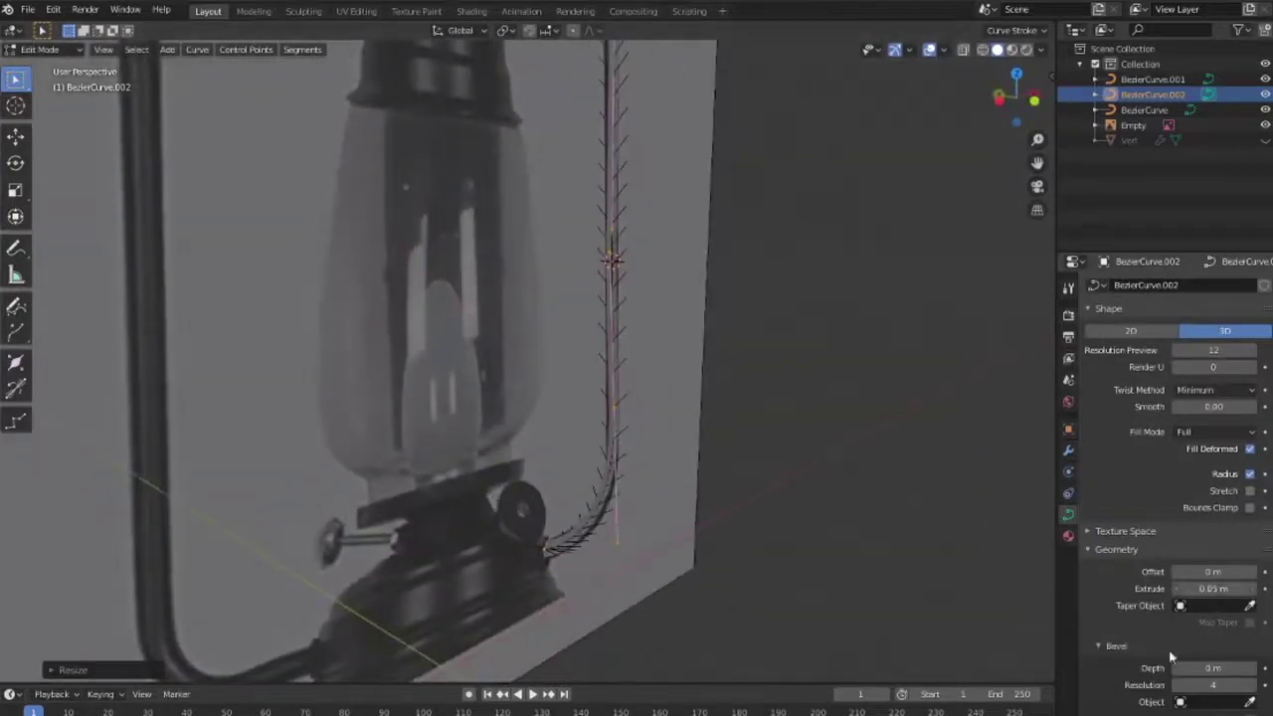
scroll(1144, 636, down, 1)
drag(1211, 637, 1233, 638)
key(BackSpace)
Rotate the handle's top point in front view, then reselect the handle in Object Mode
key(KP_1)
key(r)
right_click(682, 216)
key(r)
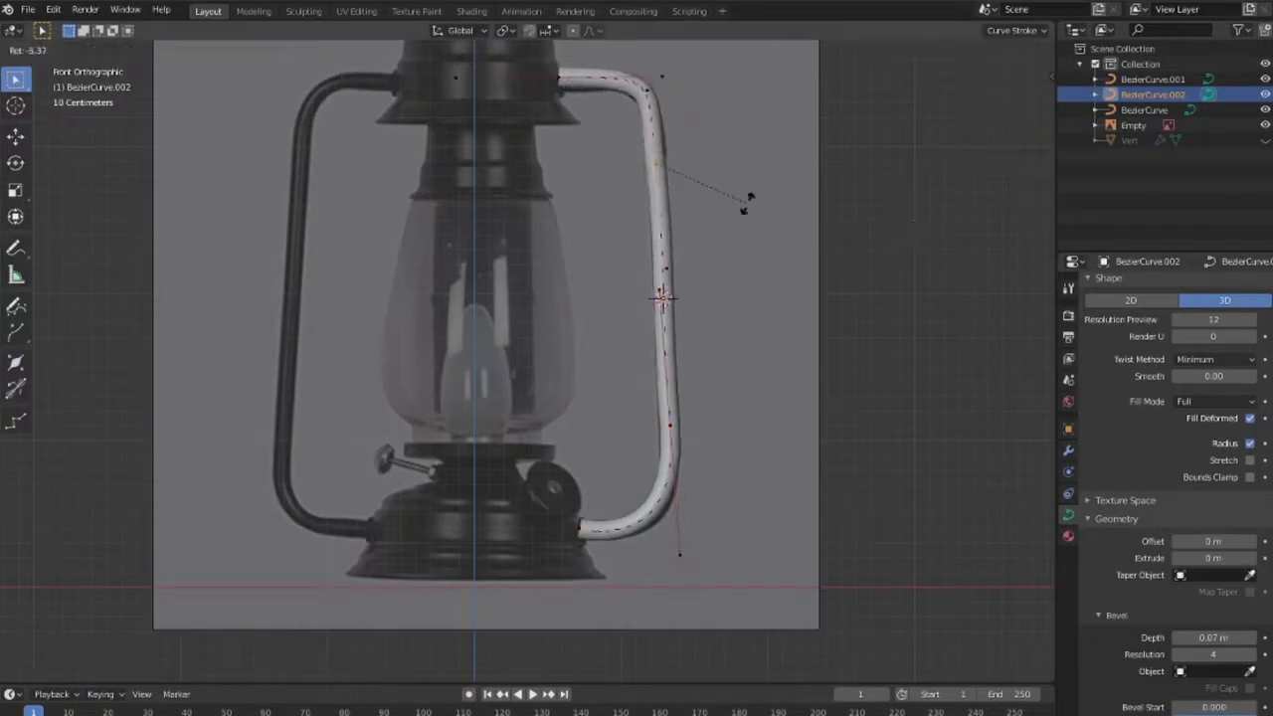
click(750, 198)
key(Tab)
mouse_move(839, 494)
middle_down()
mouse_move(342, 419)
mouse_move(680, 411)
middle_up()
click(596, 298)
key(KP_1)
Set the handle's origin and add a Mirror modifier mirroring along Z instead of X
key(shift+z)
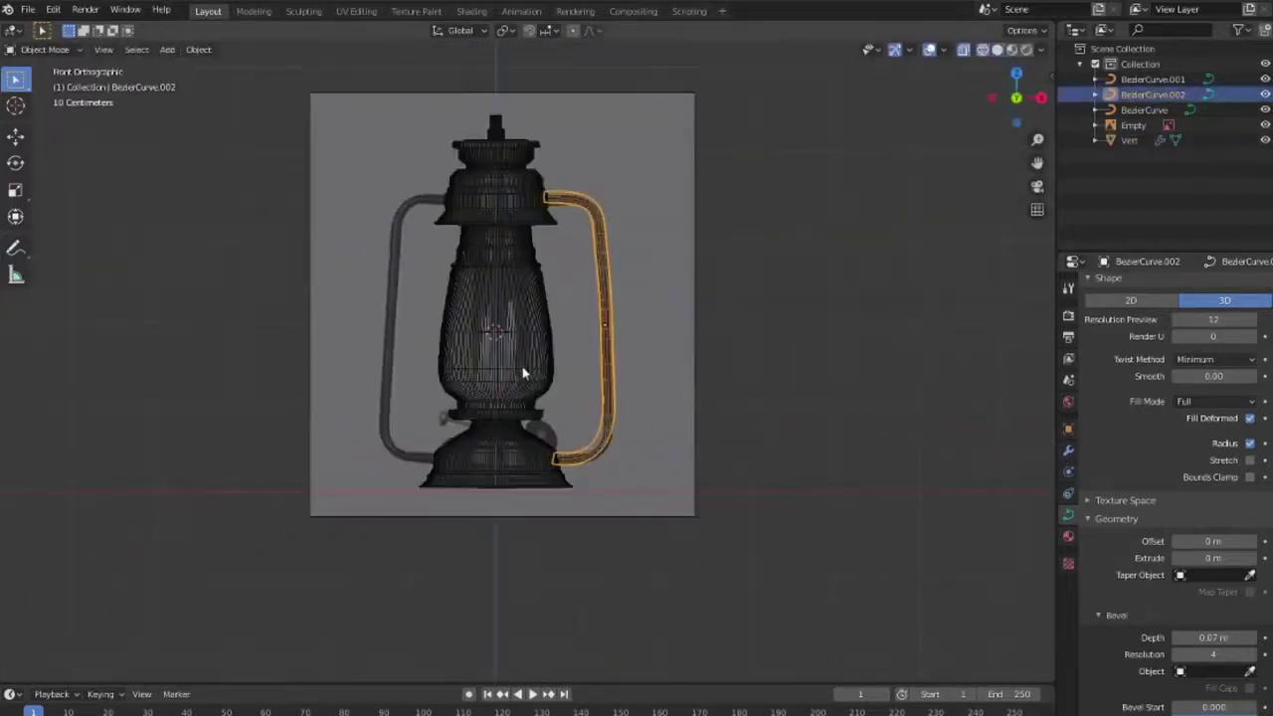
scroll(477, 314, up, 4)
click(198, 49)
click(482, 184)
click(1067, 449)
click(1113, 284)
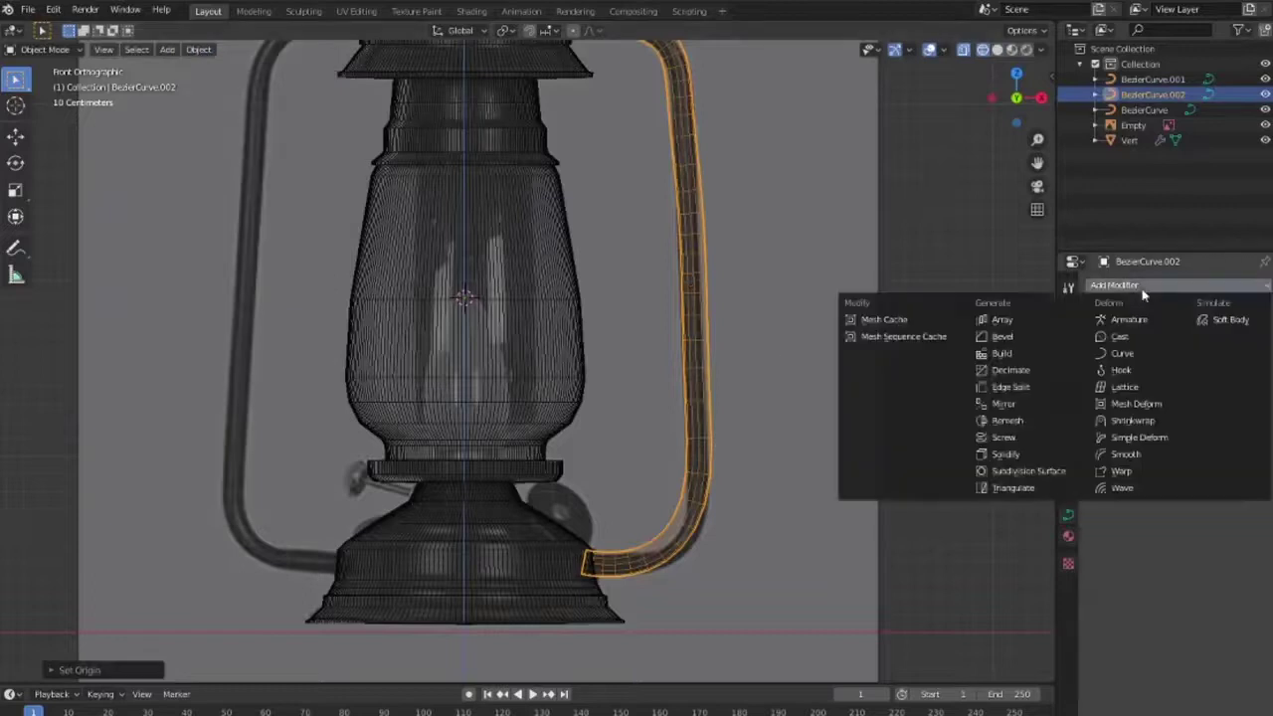
click(990, 398)
scroll(914, 411, down, 2)
click(1095, 402)
click(1095, 369)
mouse_move(787, 426)
middle_down()
mouse_move(722, 478)
mouse_move(895, 475)
mouse_move(667, 514)
middle_up()
key(shift+z)
Hide the reference image and smooth-shade the lamp body
scroll(667, 514, up, 3)
click(1132, 125)
mouse_move(895, 398)
middle_down()
mouse_move(991, 409)
mouse_move(645, 378)
mouse_move(619, 420)
mouse_move(650, 520)
middle_up()
scroll(596, 447, up, 2)
click(556, 391)
right_click(556, 391)
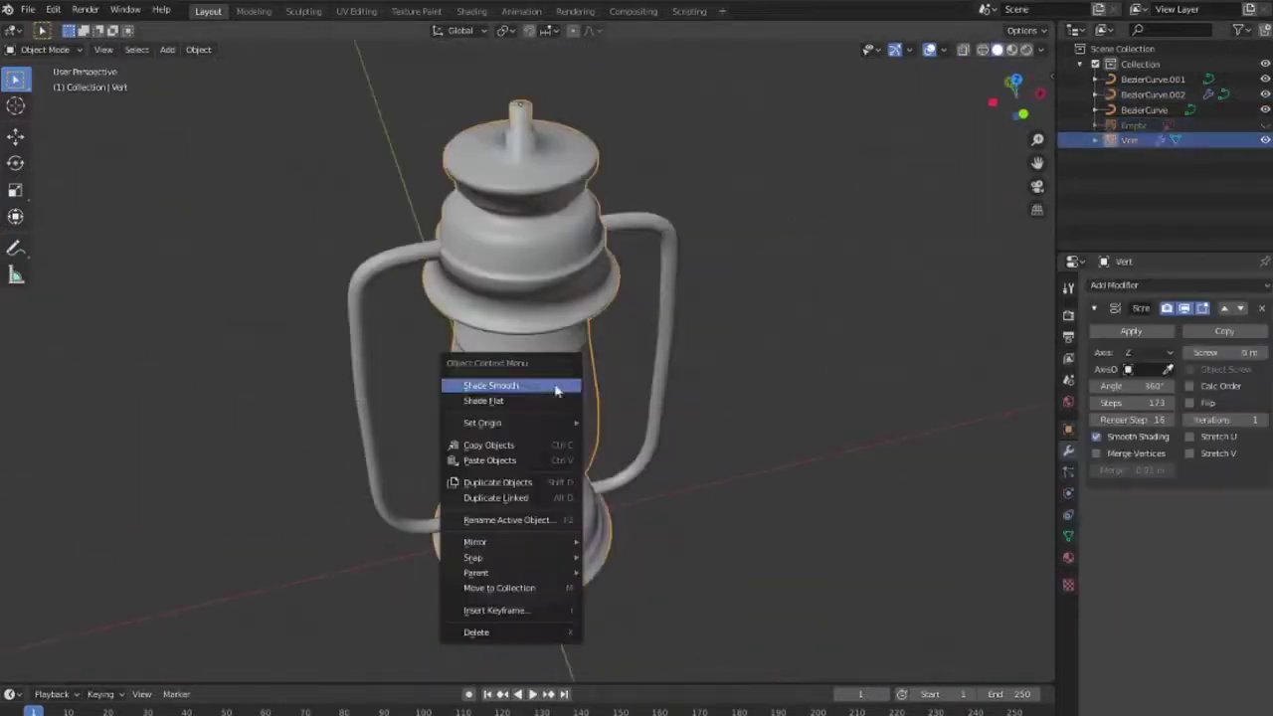
click(557, 391)
Add a Subdivision Surface modifier to the lamp body
middle_drag(567, 414, 696, 404)
click(1178, 284)
click(886, 520)
mouse_move(885, 520)
middle_down()
mouse_move(759, 495)
mouse_move(662, 377)
middle_up()
Snap the 3D cursor to the handle, subdivide it with Ctrl+1, and show the reference again
click(662, 378)
right_click(662, 377)
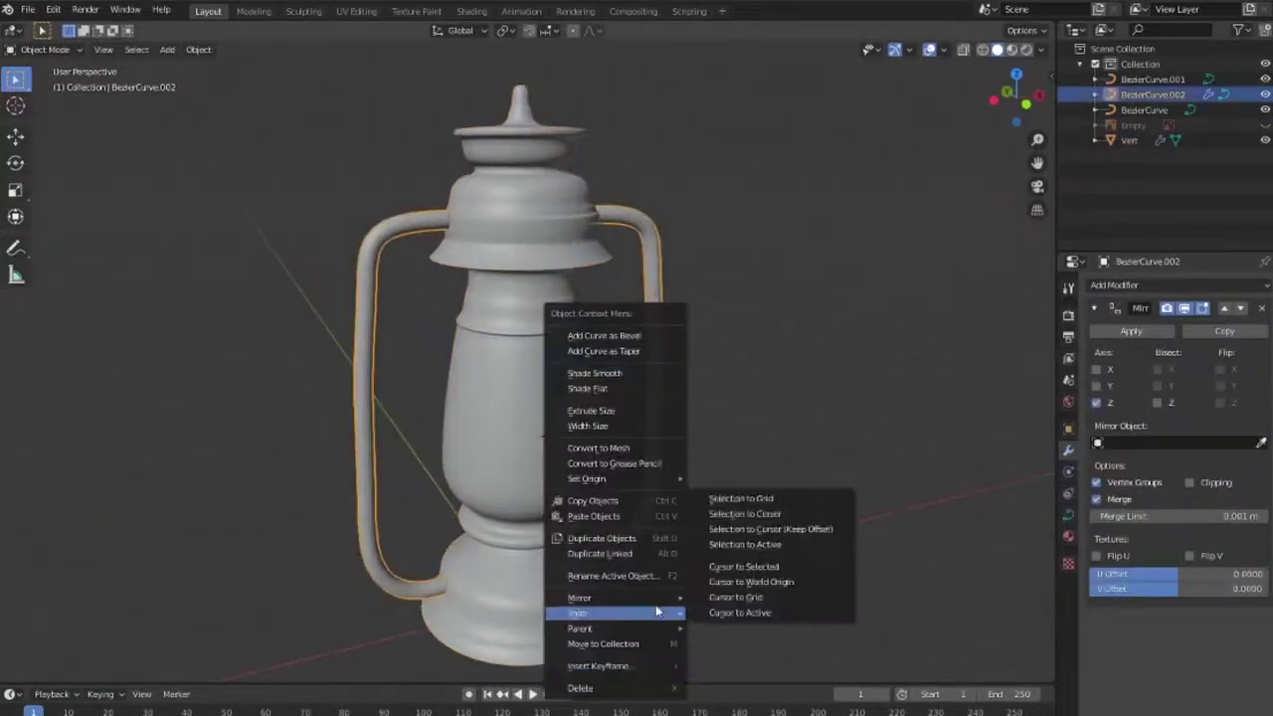
click(742, 566)
key(ctrl+1)
click(882, 497)
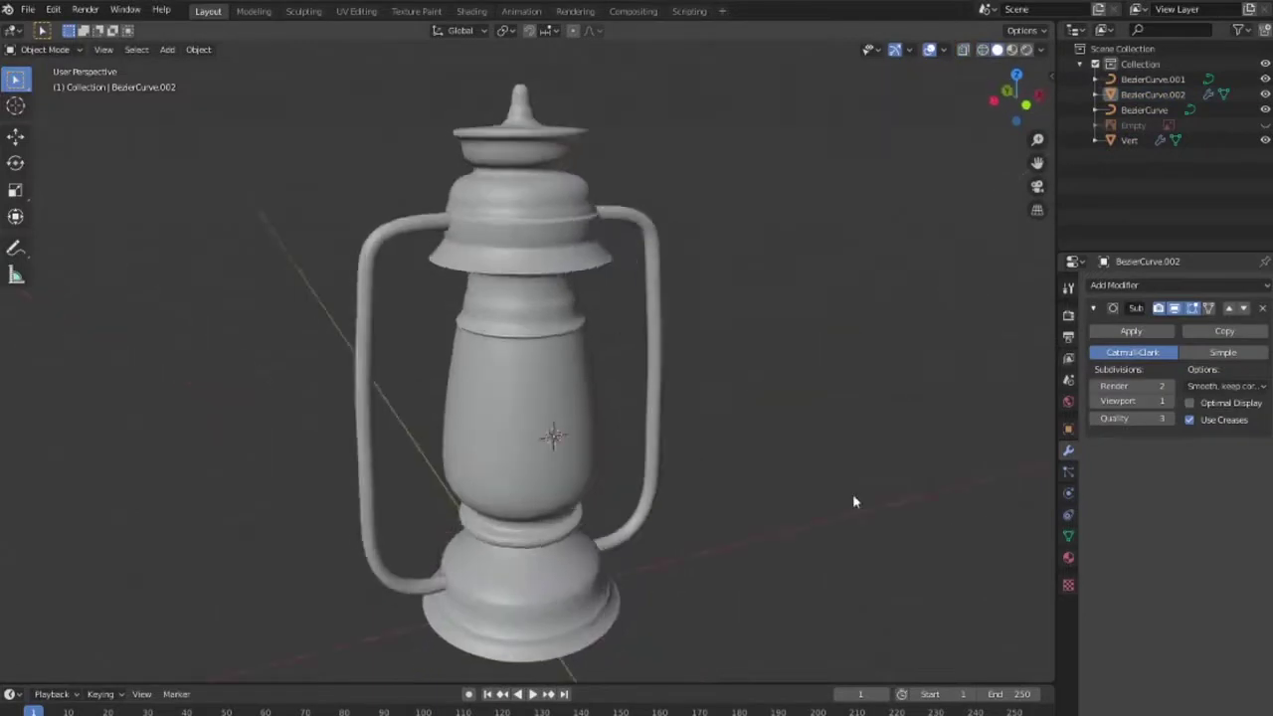
middle_drag(852, 501, 994, 478)
click(1264, 125)
Hide the lamp body and add a single-vertex mesh, Vert.001, in front view
click(1265, 140)
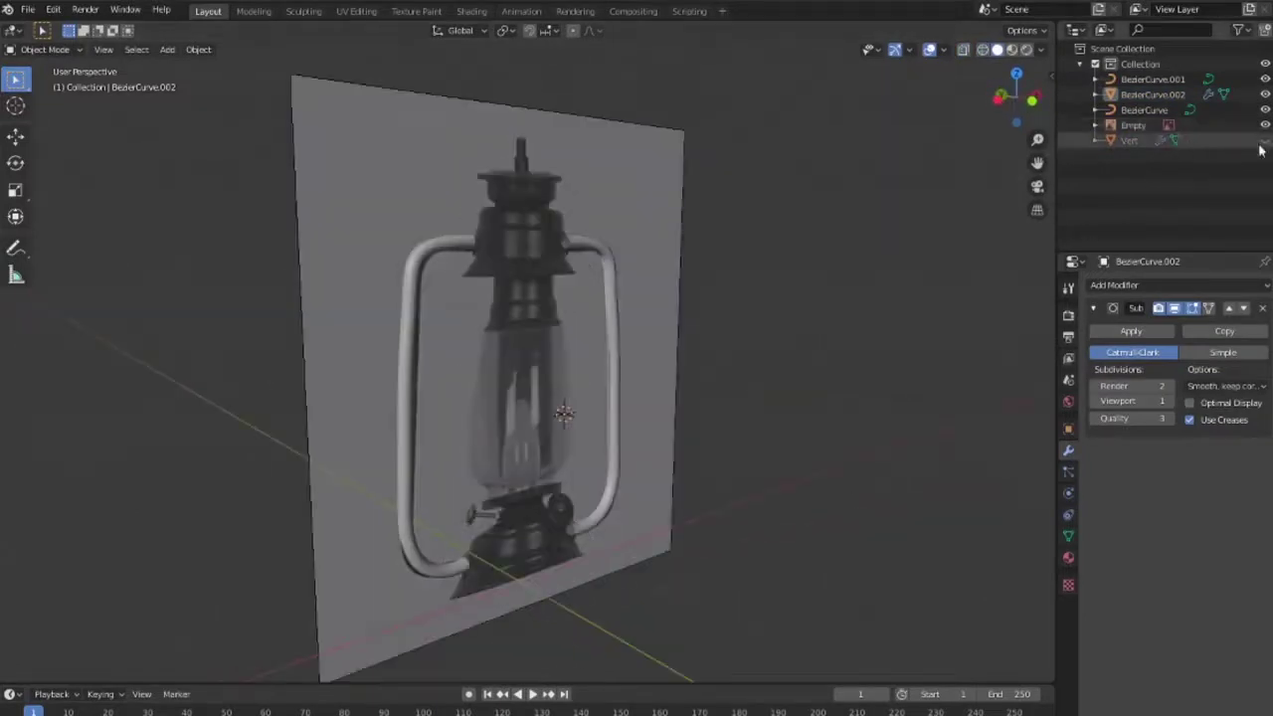
key(KP_1)
scroll(610, 384, up, 5)
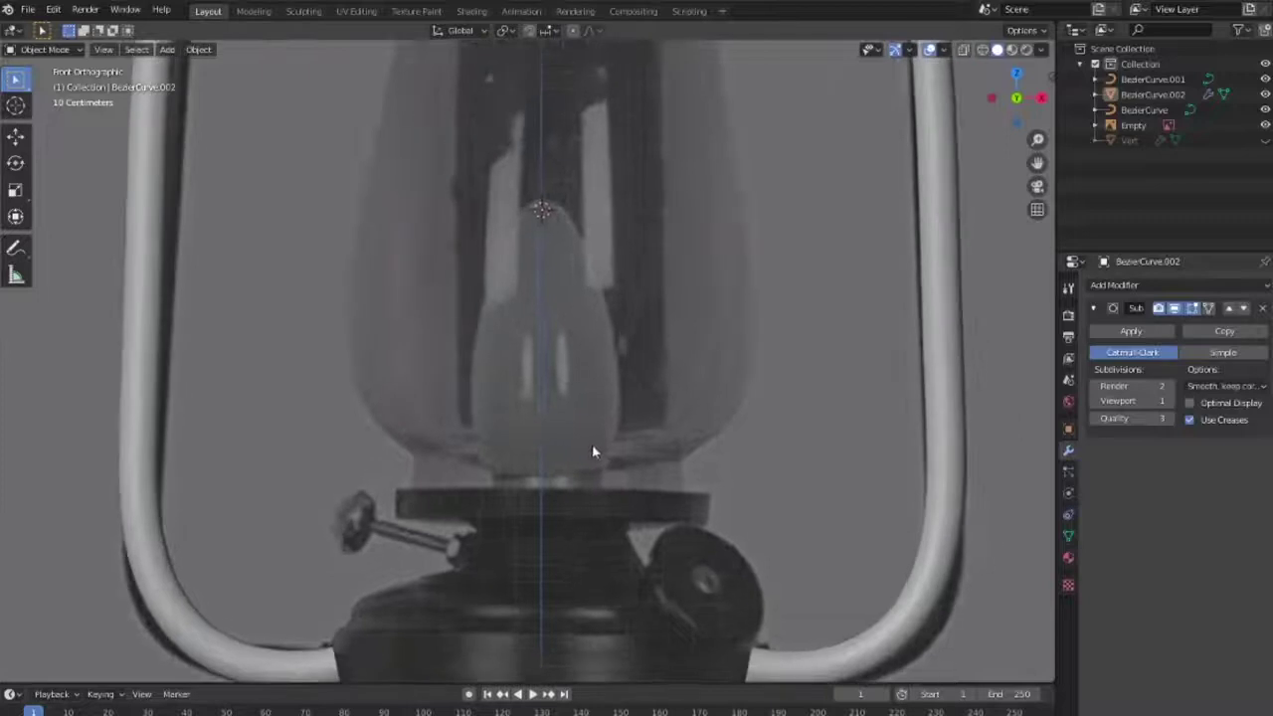
scroll(554, 92, up, 3)
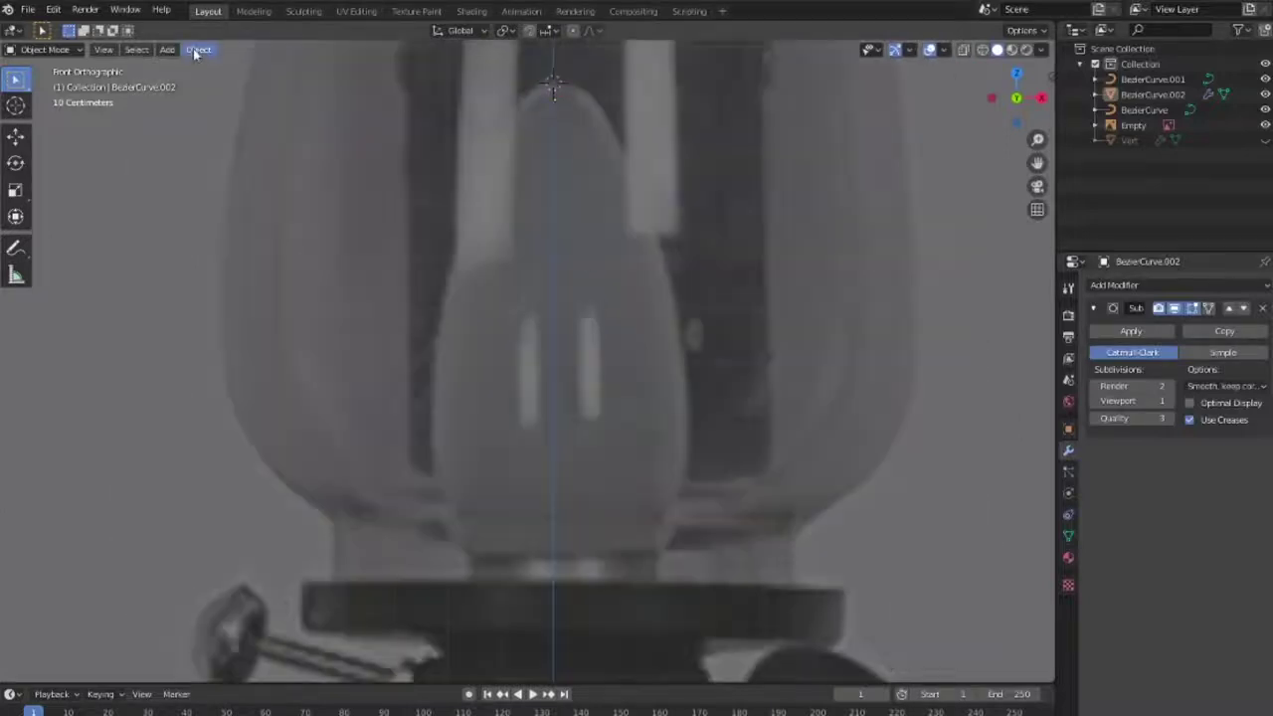
scroll(616, 197, down, 1)
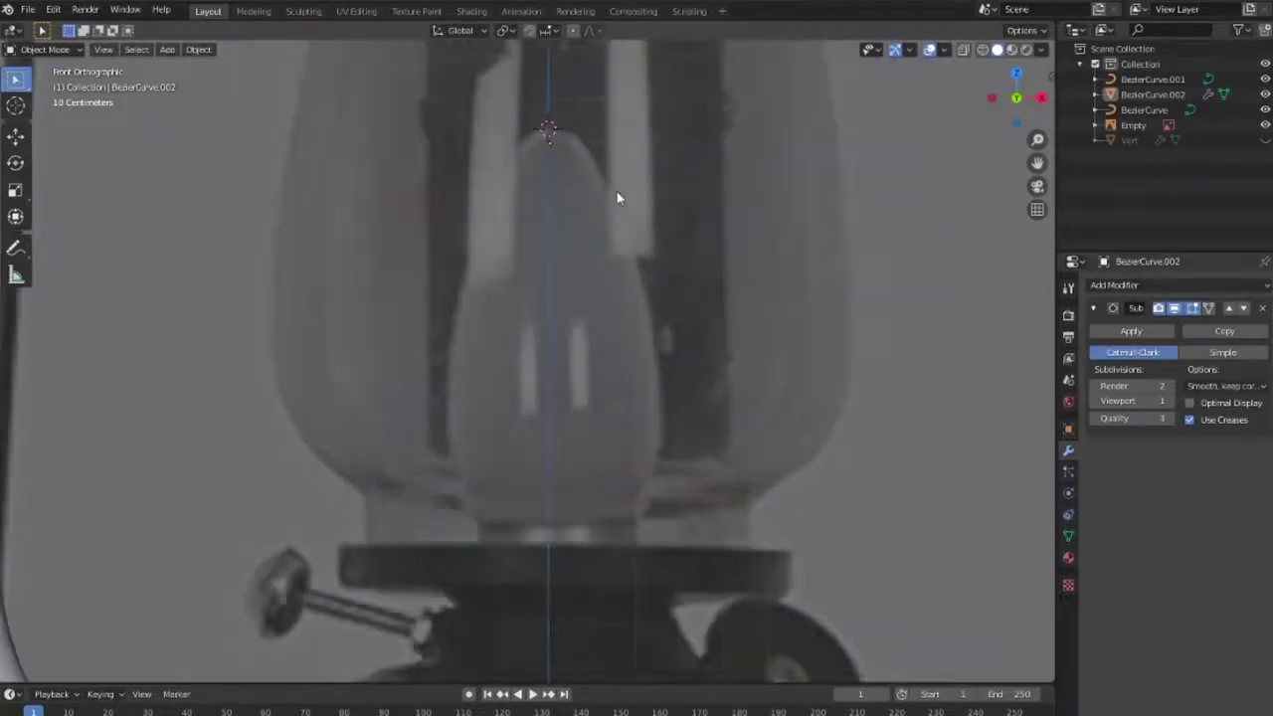
key(shift+a)
click(855, 332)
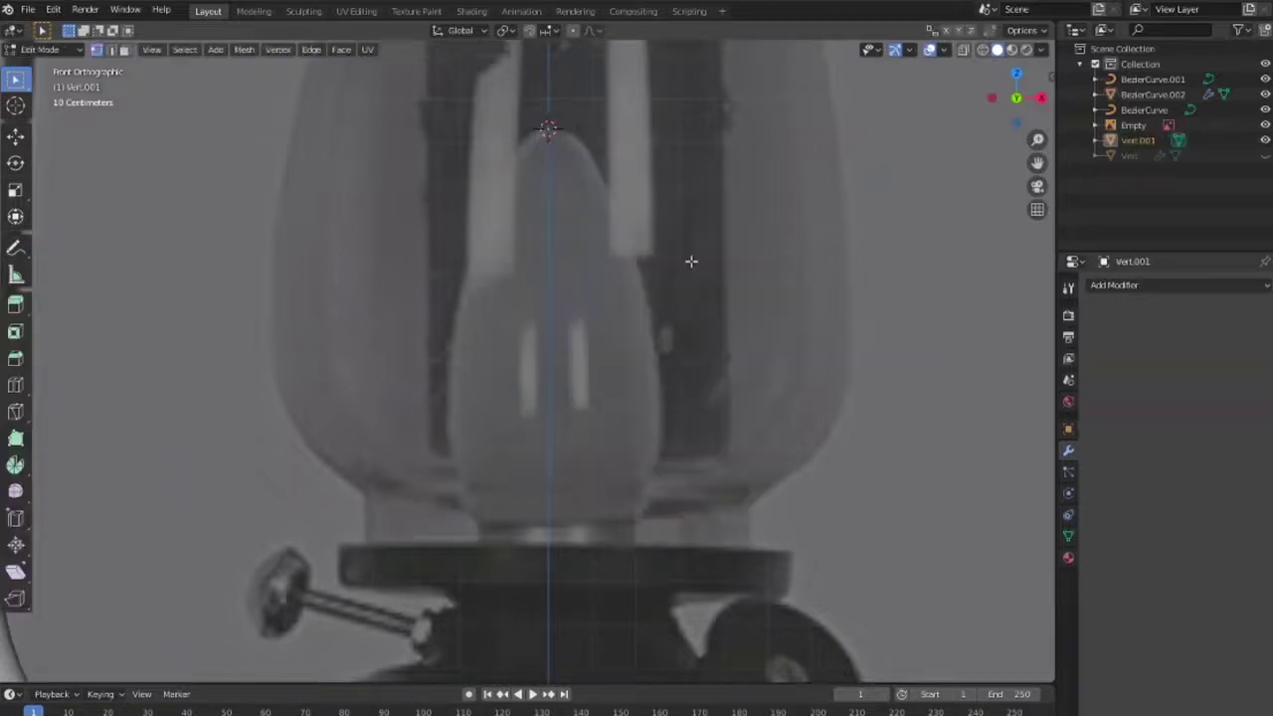
scroll(646, 196, down, 1)
middle_drag(662, 193, 756, 264)
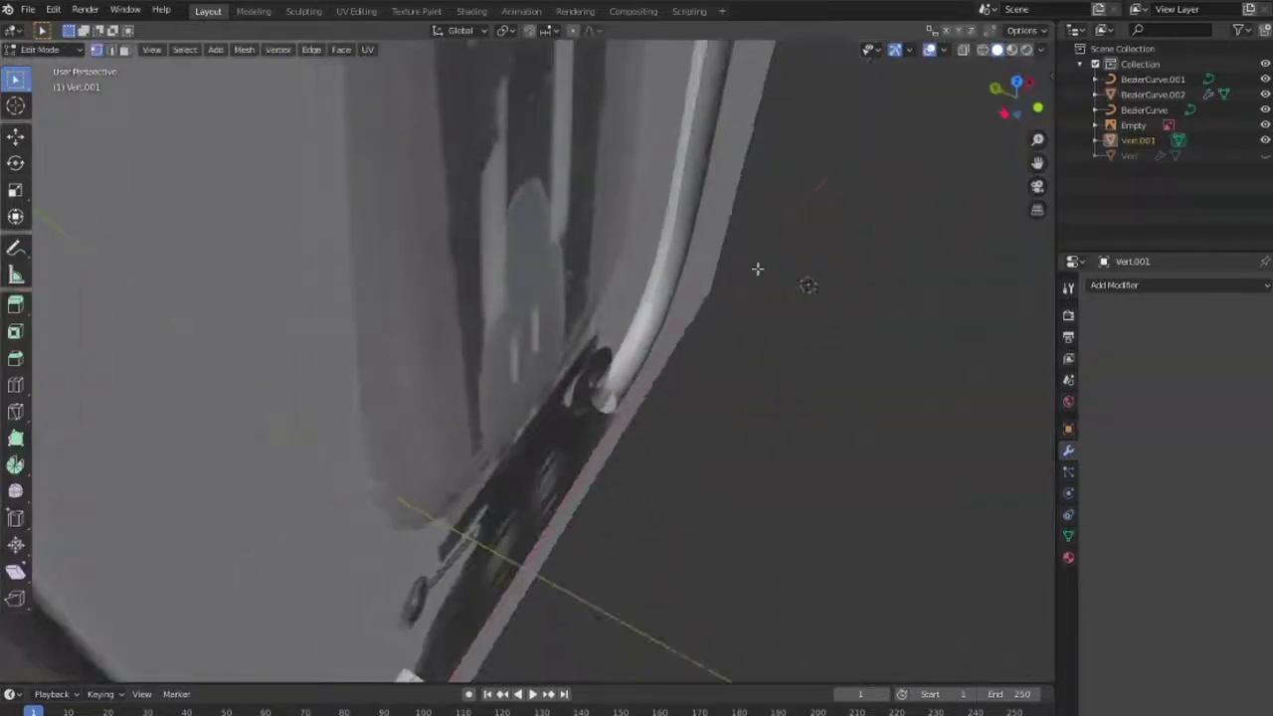
key(KP_1)
Compare against the lamp body, return to Object Mode in front view, and begin adding Vert.002
click(1265, 156)
click(1265, 156)
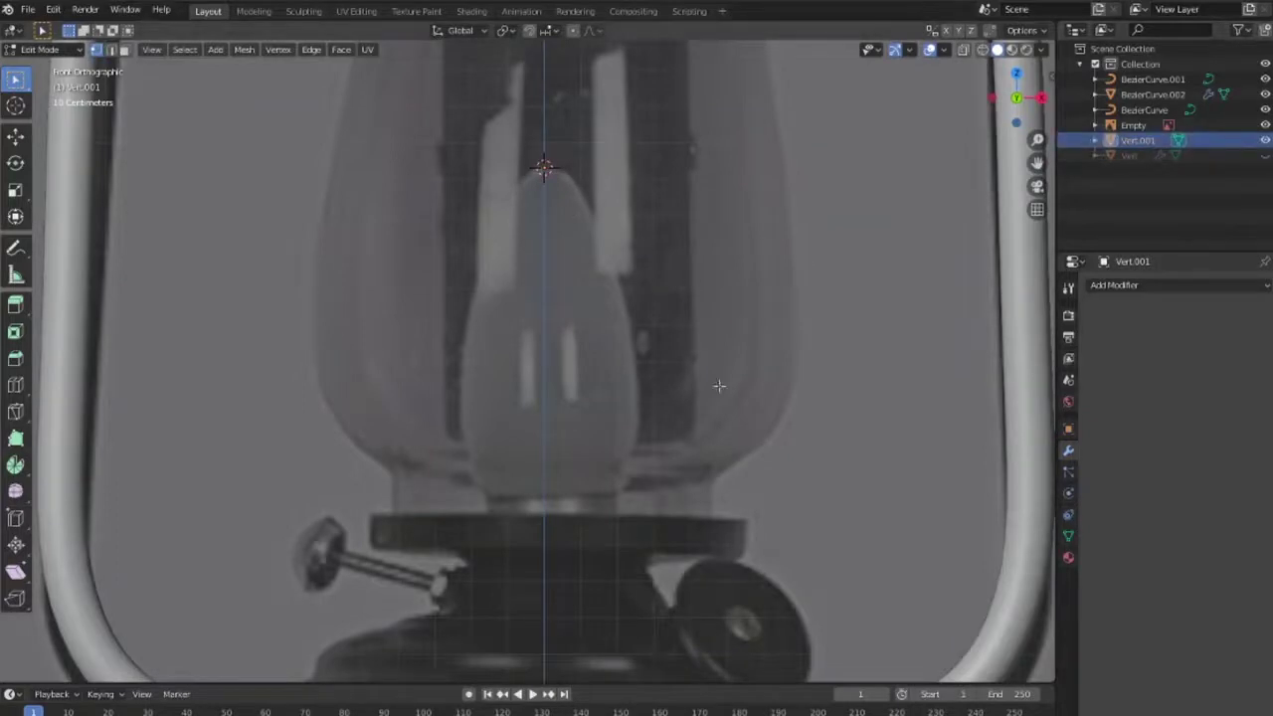
scroll(719, 385, down, 3)
mouse_move(719, 386)
middle_down()
mouse_move(845, 323)
mouse_move(733, 208)
middle_up()
right_click(732, 208)
key(Escape)
key(Tab)
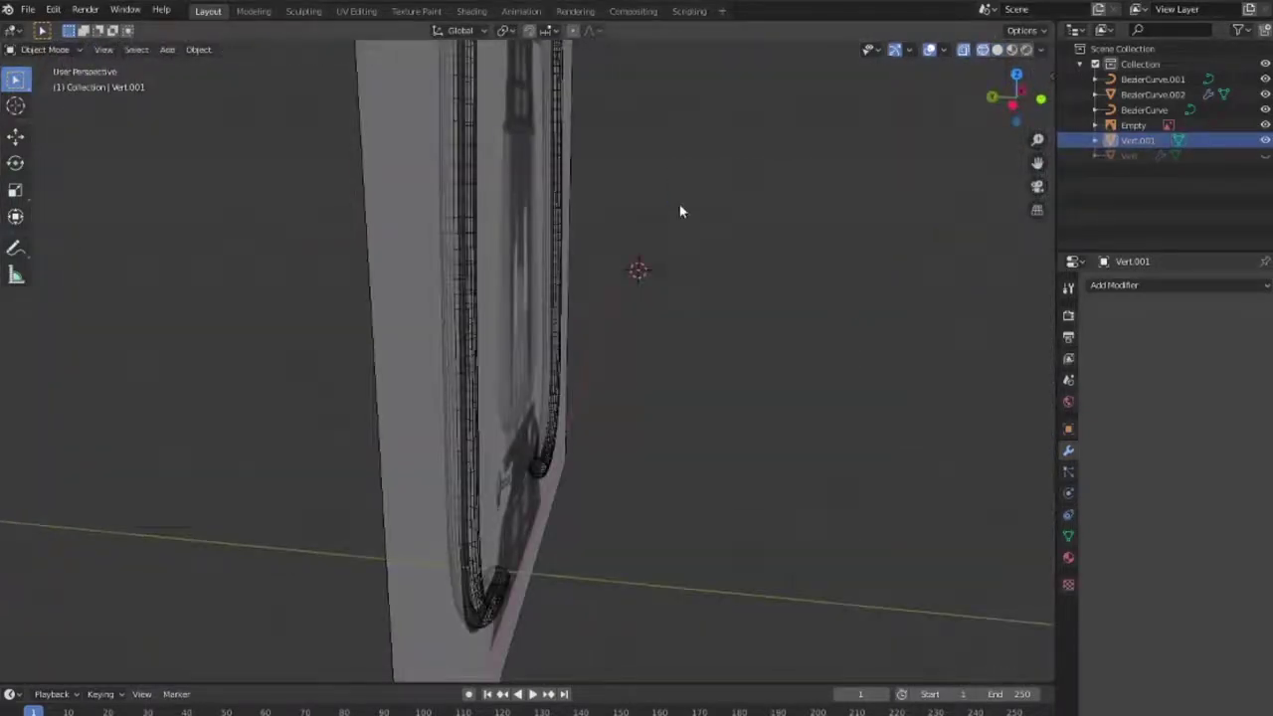
key(KP_1)
key(shift+a)
Add the Vert.002 single vertex and revolve its outline with a Screw modifier at higher steps
click(869, 428)
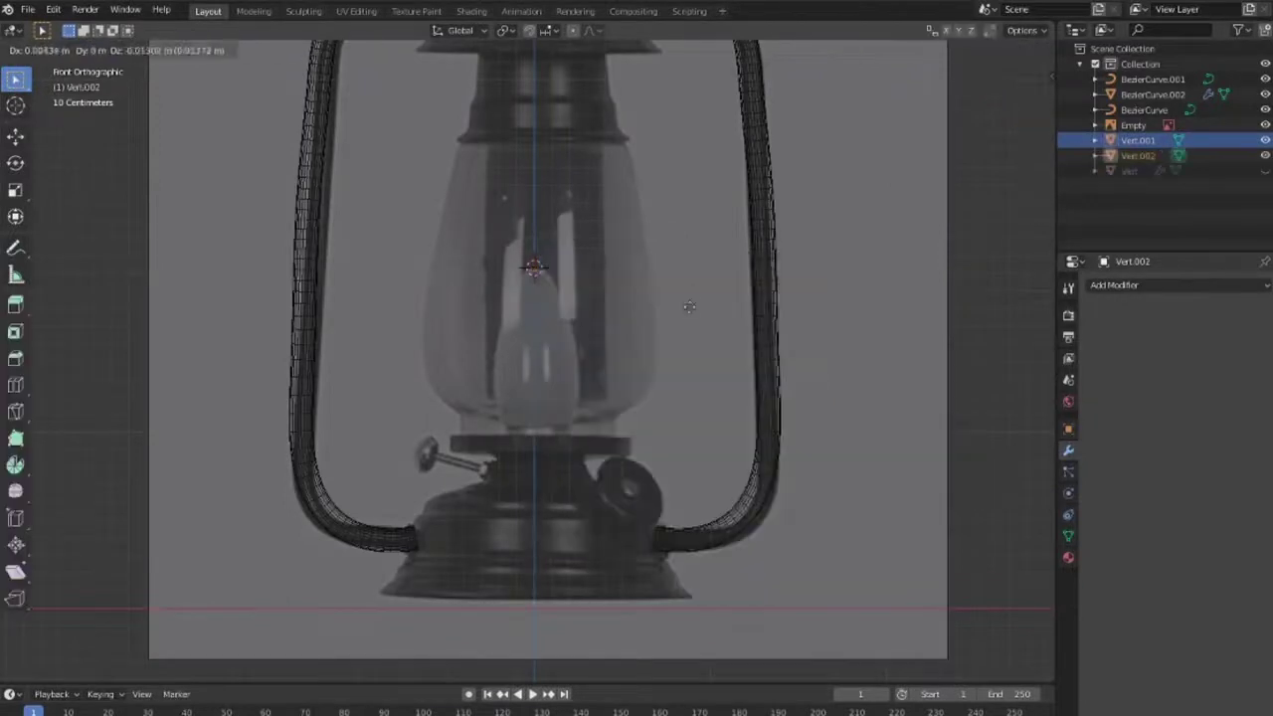
click(712, 355)
scroll(651, 289, up, 3)
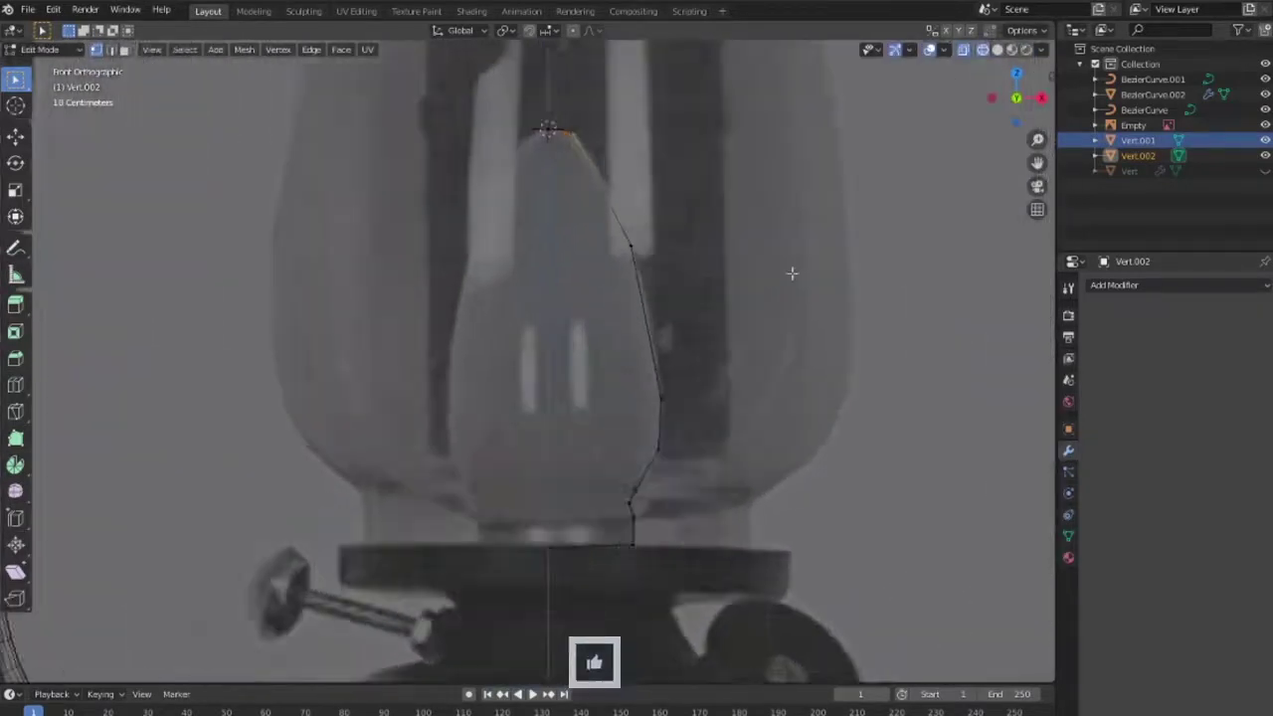
click(1114, 284)
click(961, 487)
drag(1128, 404, 1173, 404)
key(alt+z)
middle_drag(597, 397, 488, 441)
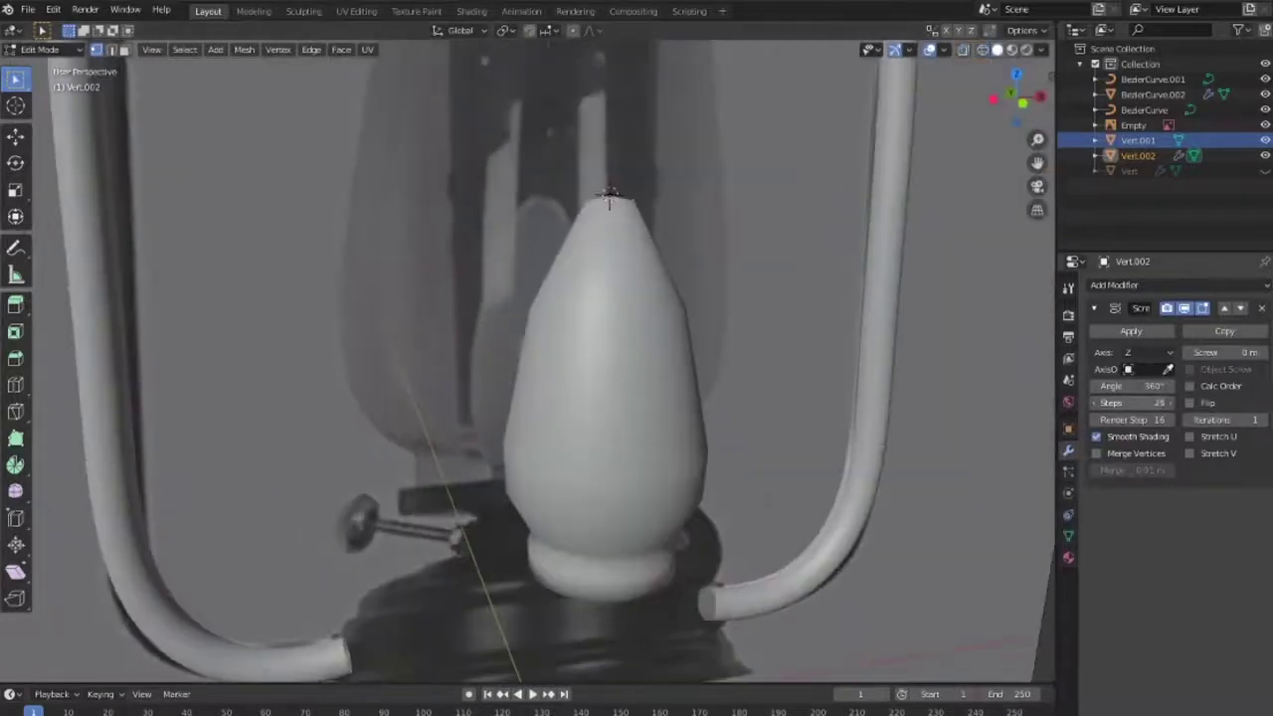
middle_drag(556, 398, 646, 422)
scroll(646, 423, down, 3)
Apply the Screw modifier and shade the flame smooth
key(Tab)
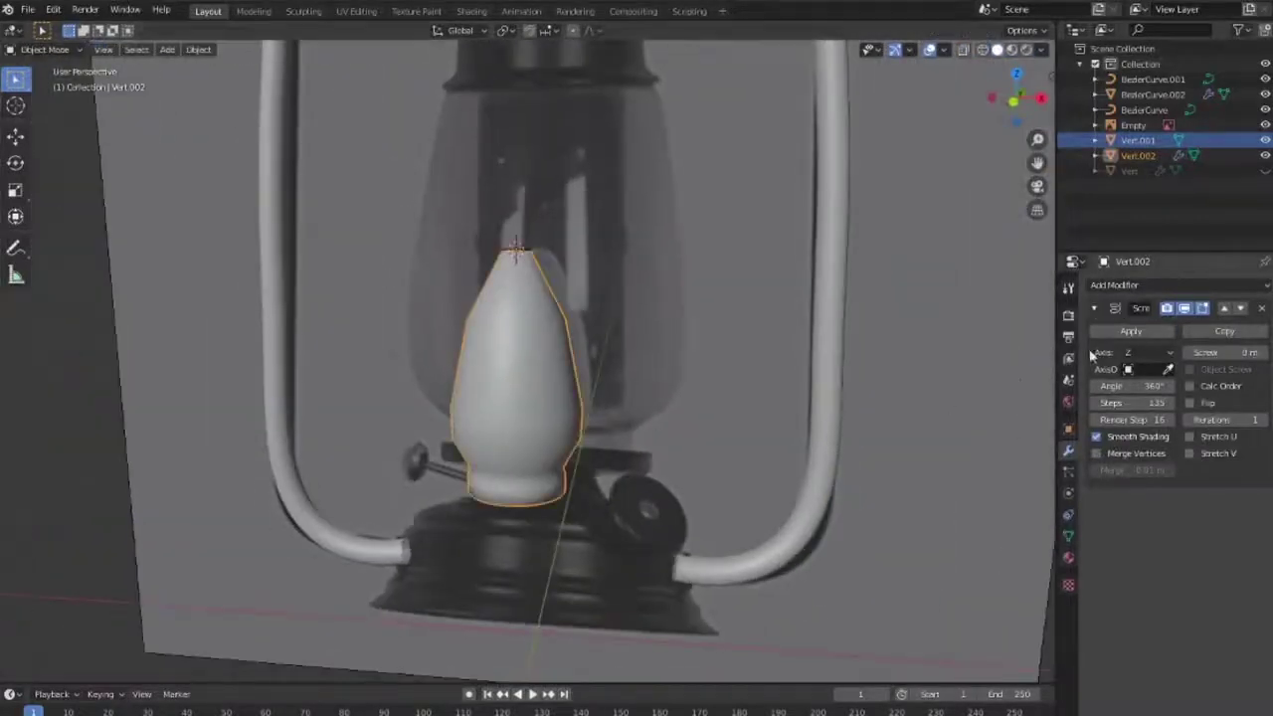
key(ctrl+a)
right_click(548, 386)
click(482, 382)
scroll(529, 424, up, 3)
middle_drag(529, 425, 666, 425)
Add Subdivision Surface, insert an edge loop near the flame's base, and apply the subdivision
click(1113, 284)
click(1008, 526)
middle_drag(755, 418, 660, 408)
key(KP_1)
key(Tab)
scroll(658, 398, up, 3)
key(ctrl+r)
click(617, 507)
key(Tab)
click(1130, 330)
scroll(875, 367, down, 5)
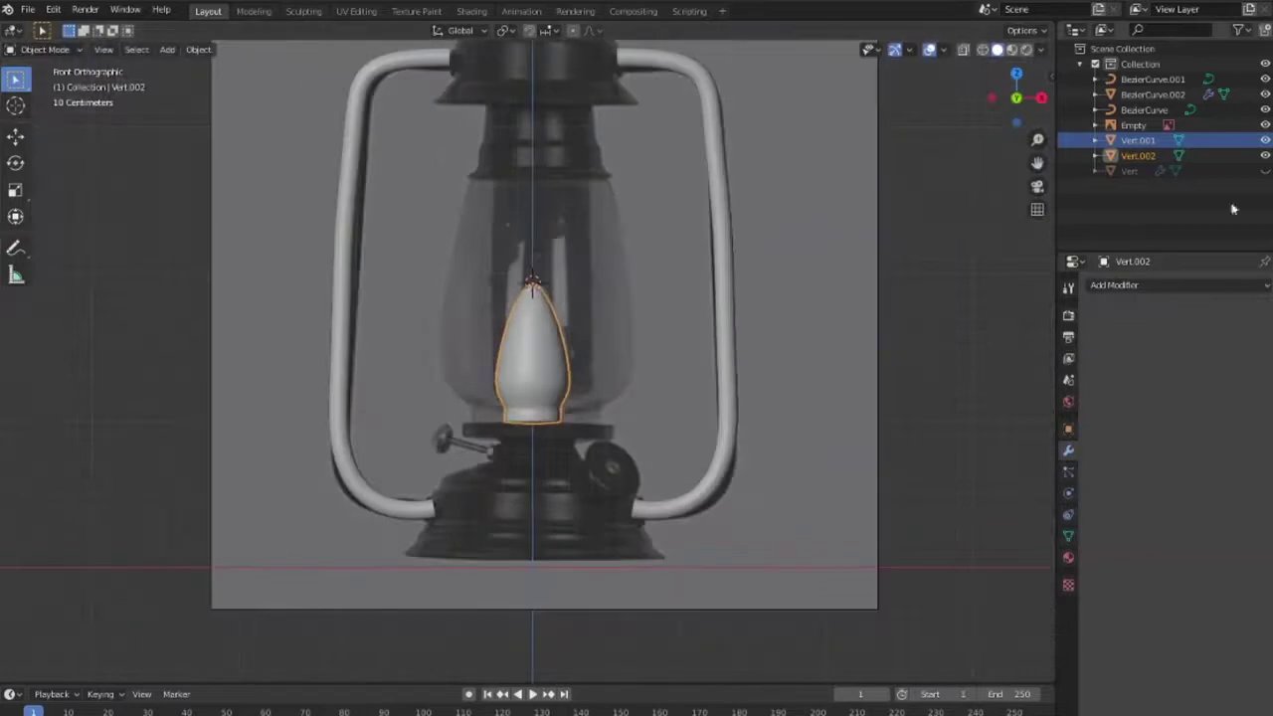
key(KP_7)
Hide and then unhide the three Vert objects while viewing the lamp from the front
click(870, 277)
middle_drag(870, 278, 795, 352)
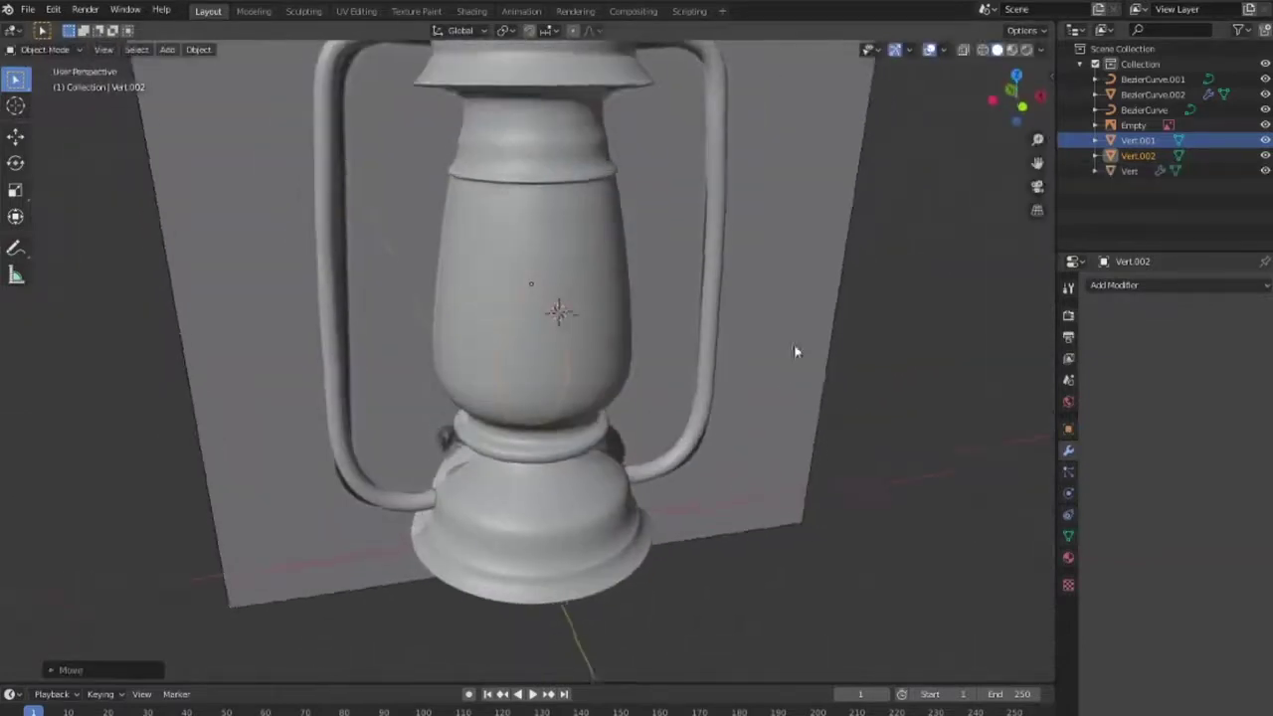
key(KP_1)
scroll(900, 493, up, 3)
click(1133, 126)
drag(1265, 140, 1264, 171)
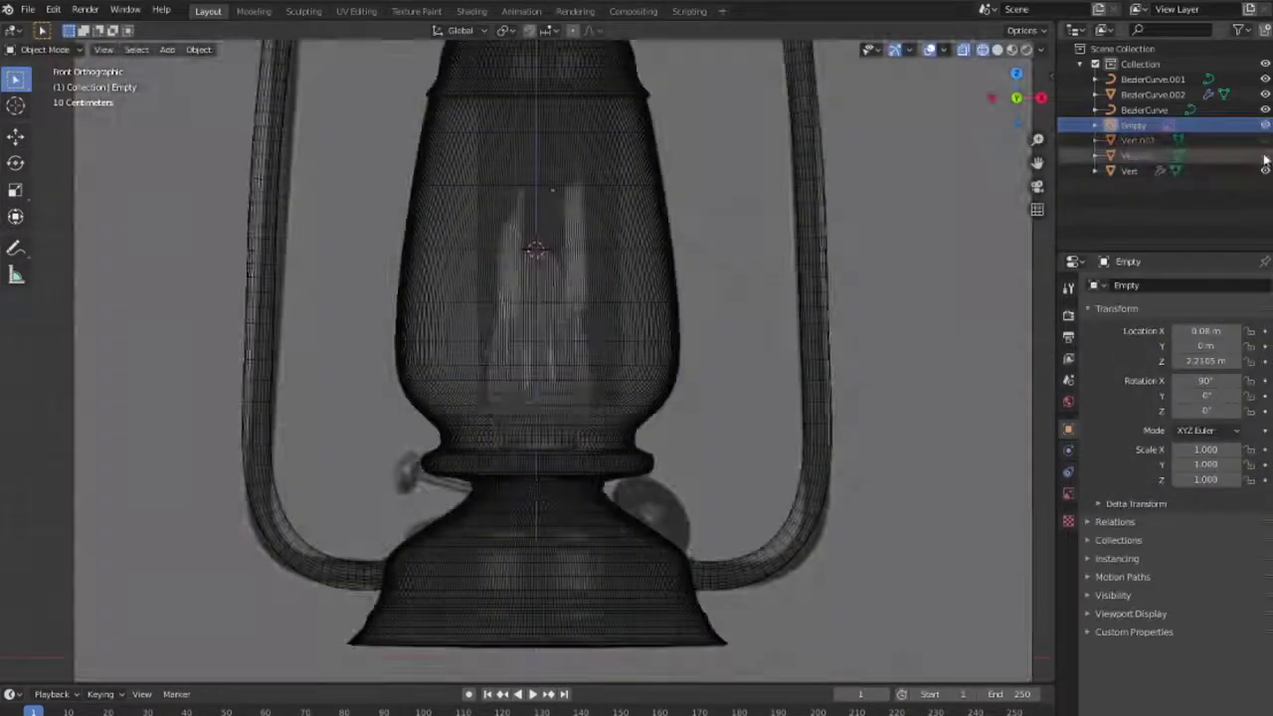
scroll(641, 517, down, 3)
scroll(641, 525, down, 2)
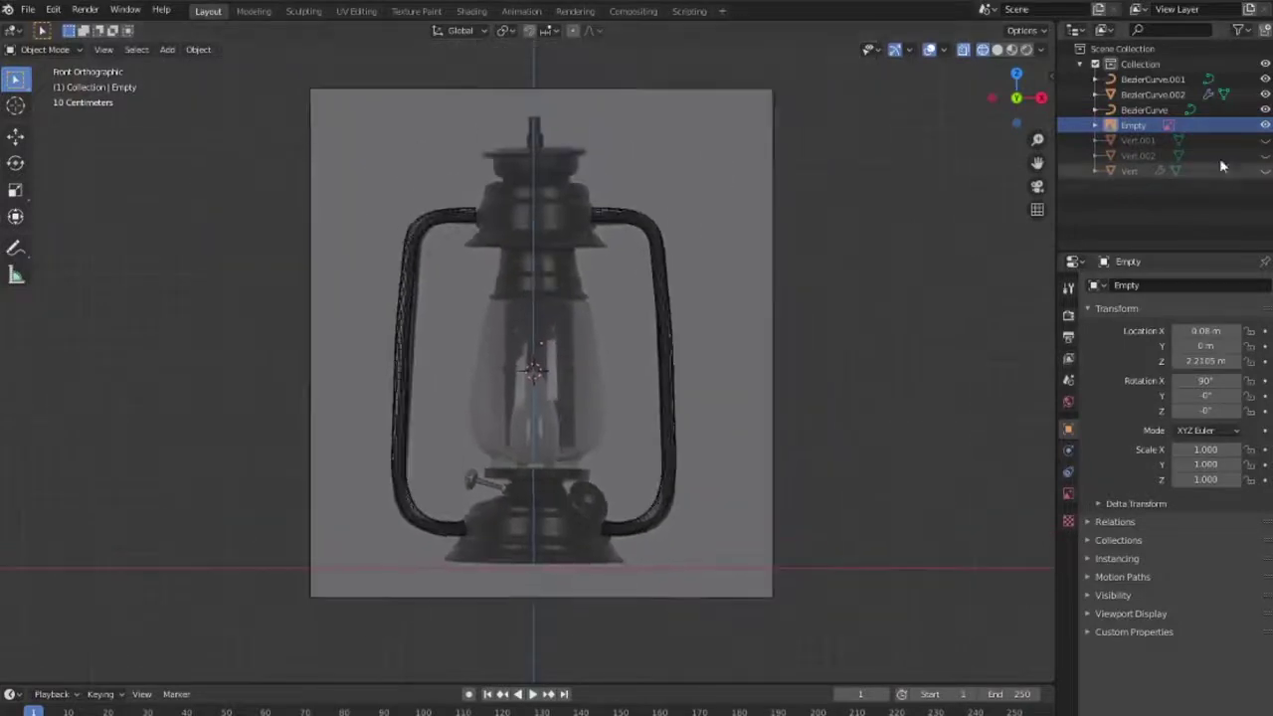
scroll(872, 295, up, 3)
scroll(696, 400, up, 3)
scroll(554, 354, up, 2)
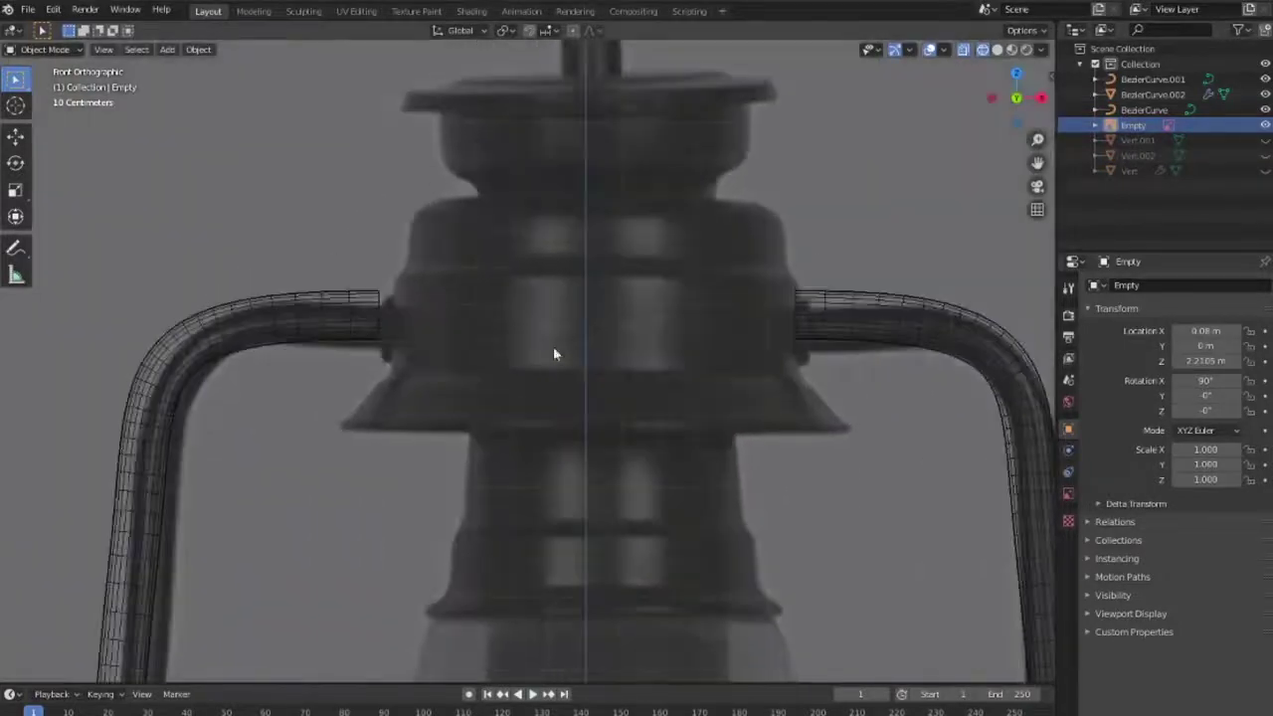
drag(1264, 141, 1265, 171)
Add a mesh circle in the right-side orthographic view
key(KP_3)
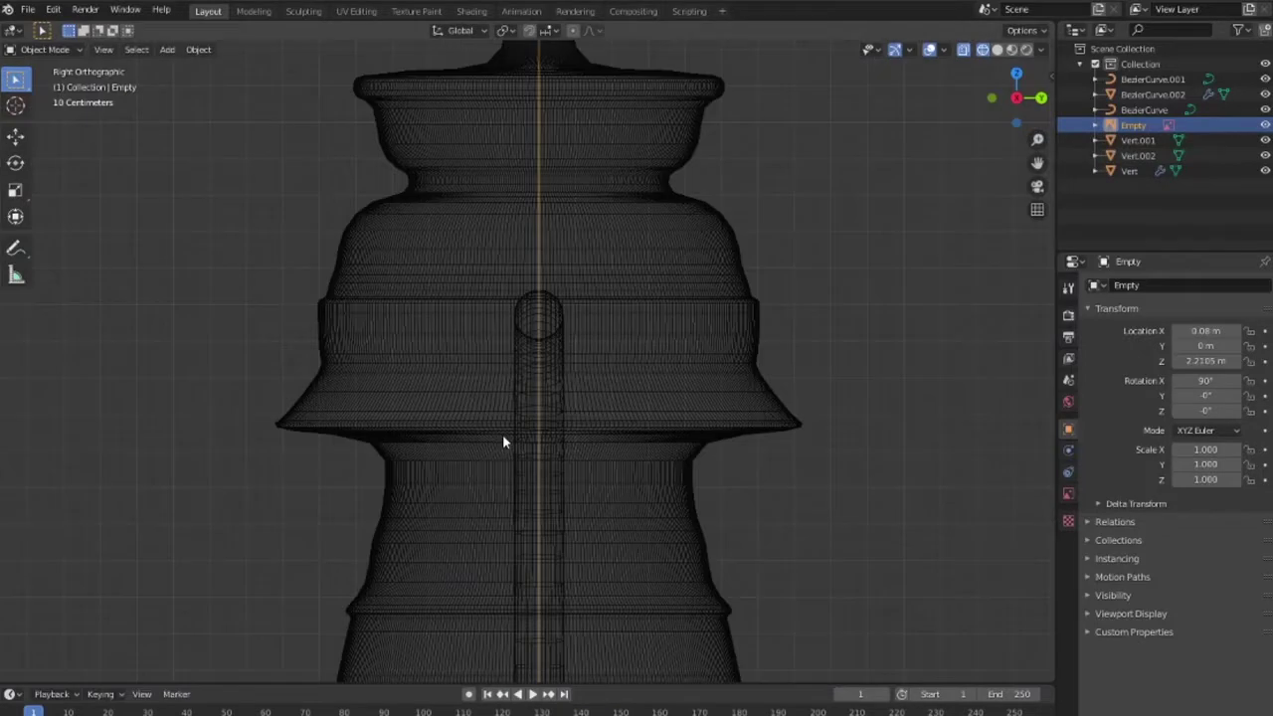
key(shift+a)
click(696, 422)
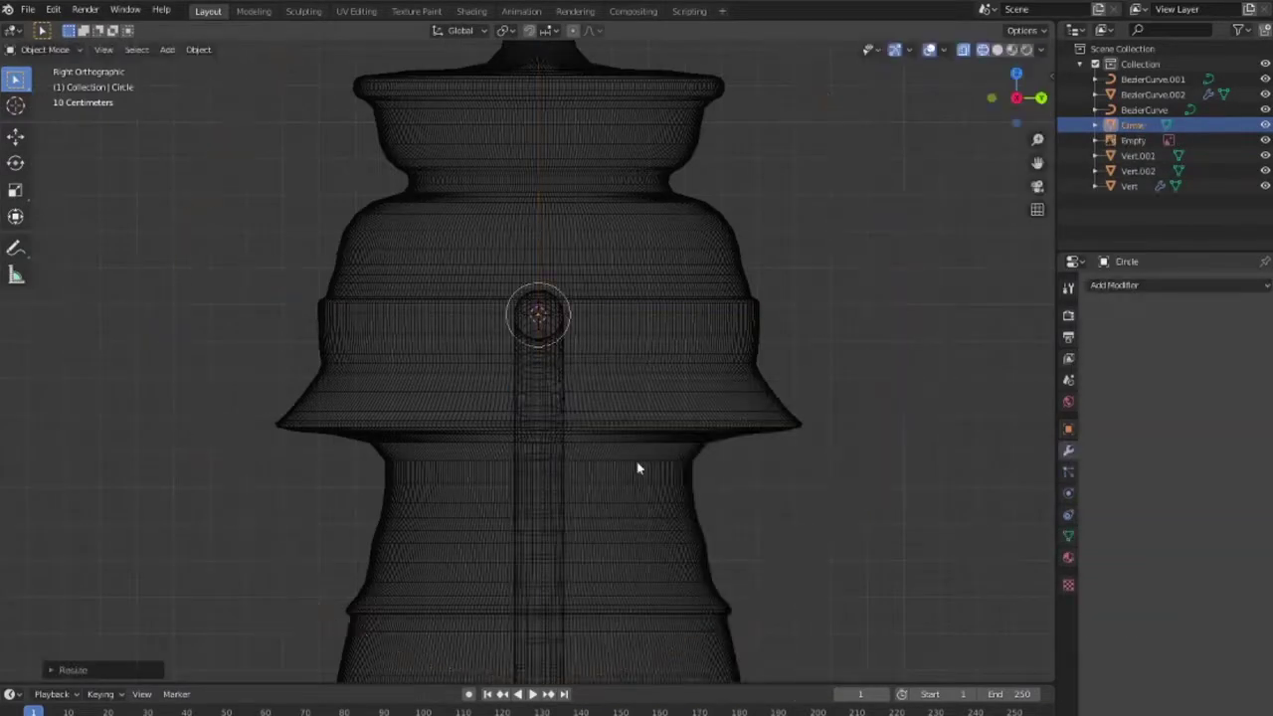
Move the circle along Y onto the right handle, then fill and extrude it into a cylinder
key(KP_1)
key(g)
key(y)
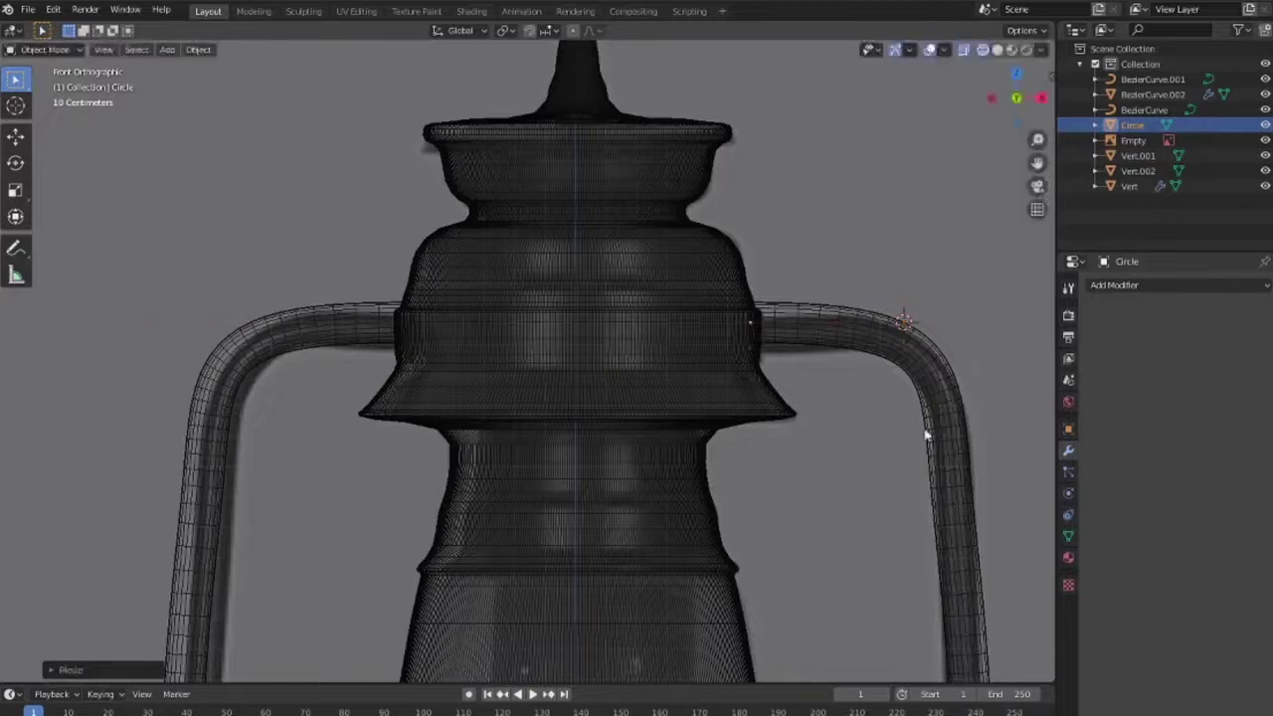
mouse_move(936, 423)
middle_down()
mouse_move(699, 401)
mouse_move(762, 421)
middle_up()
key(Tab)
key(f)
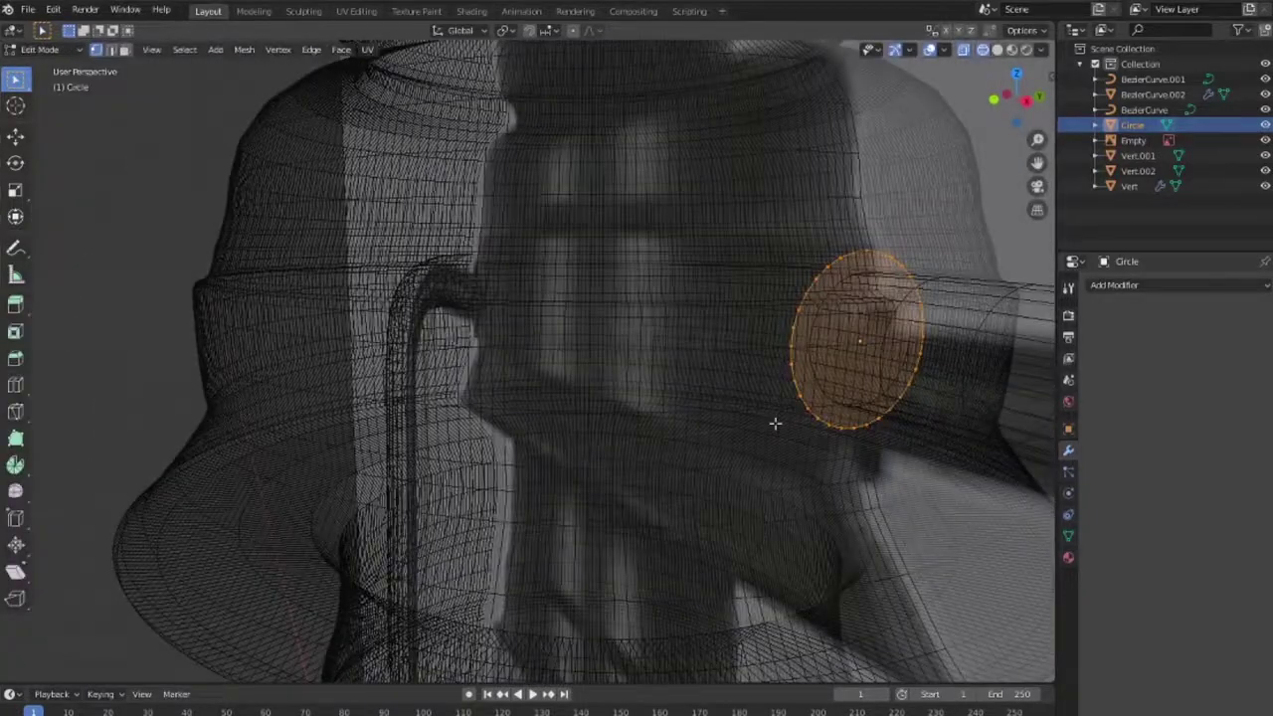
key(e)
click(819, 435)
key(KP_1)
key(Tab)
scroll(982, 431, up, 3)
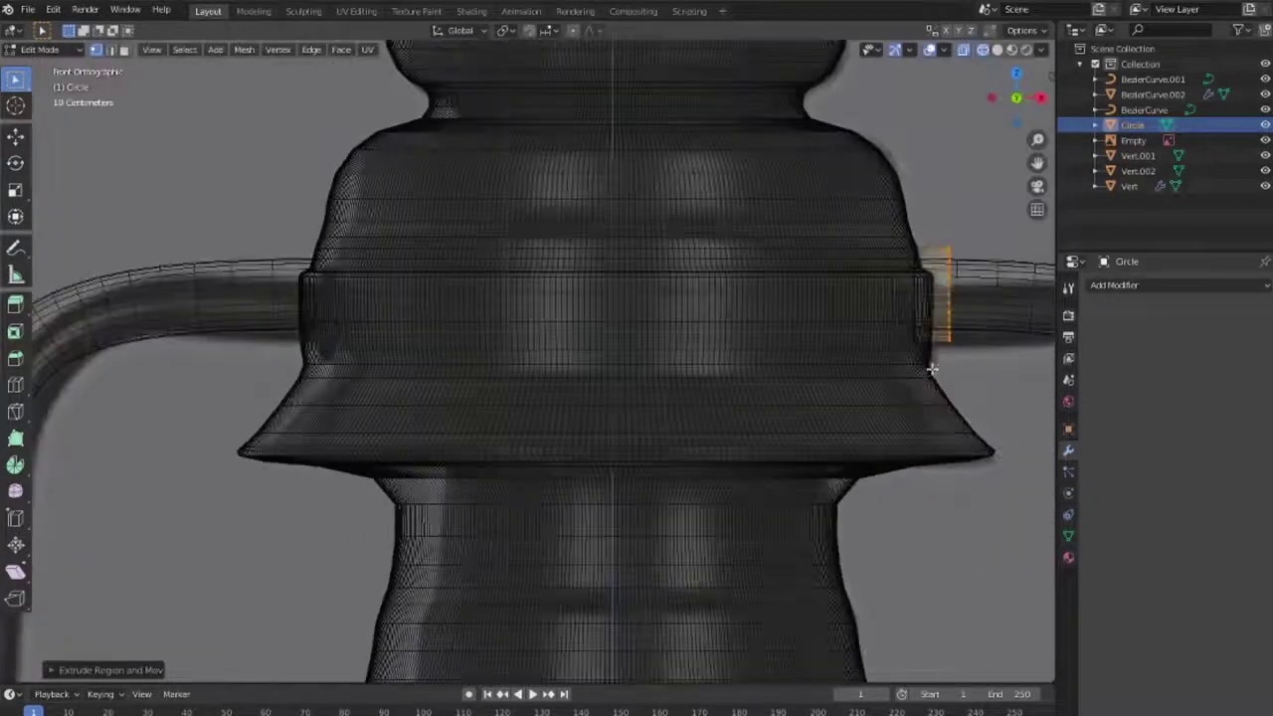
scroll(871, 453, up, 2)
Slide the end loop and scale the end ring along X, then check the sleeve in solid shading
key(Tab)
key(g)
key(g)
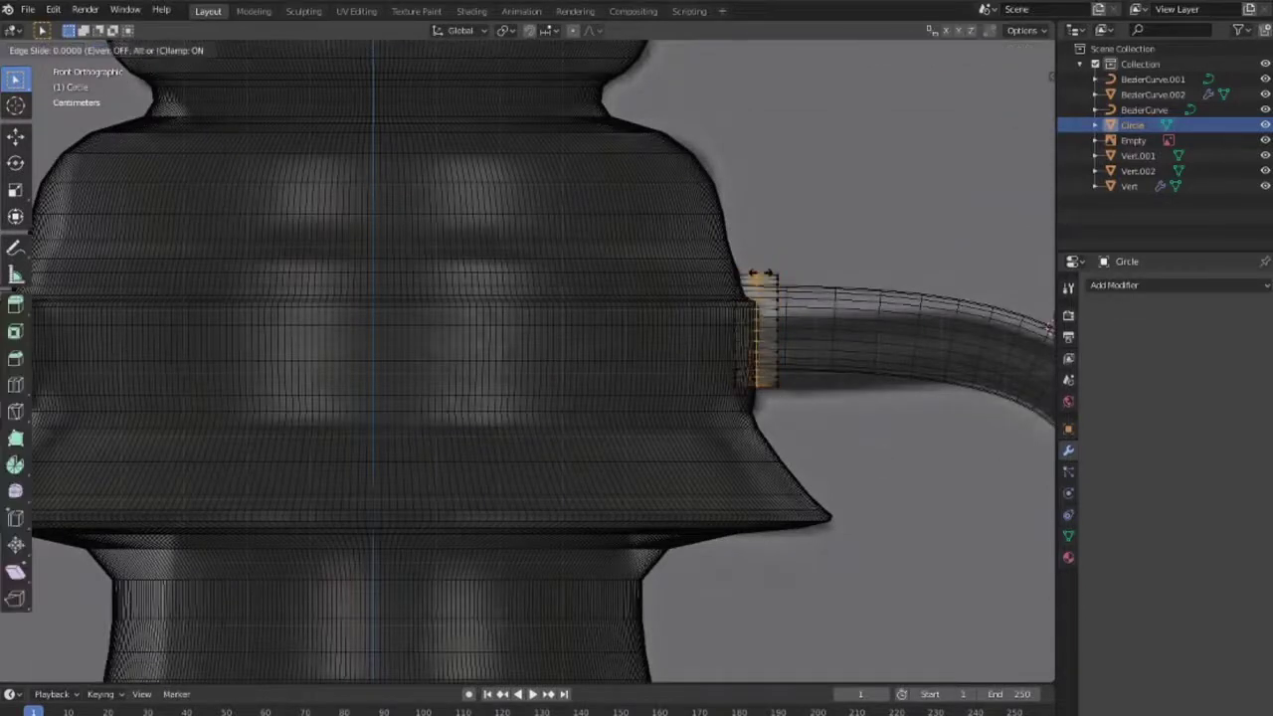
middle_drag(782, 323, 779, 379)
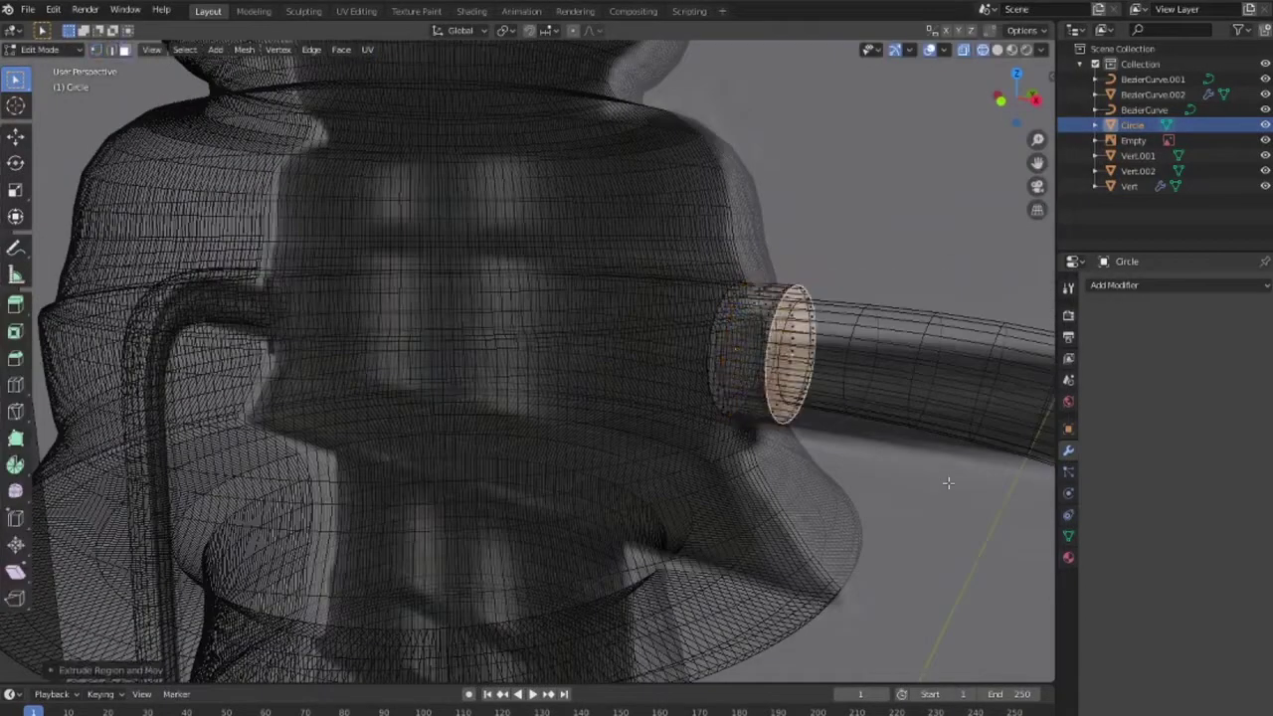
key(s)
key(x)
key(Tab)
mouse_move(948, 483)
middle_down()
mouse_move(889, 460)
mouse_move(714, 515)
mouse_move(775, 486)
middle_up()
key(alt+z)
scroll(600, 506, down, 4)
key(KP_1)
scroll(707, 483, up, 3)
Duplicate the right sleeve for the left handle, trying and then undoing a Mirror modifier
scroll(707, 476, up, 3)
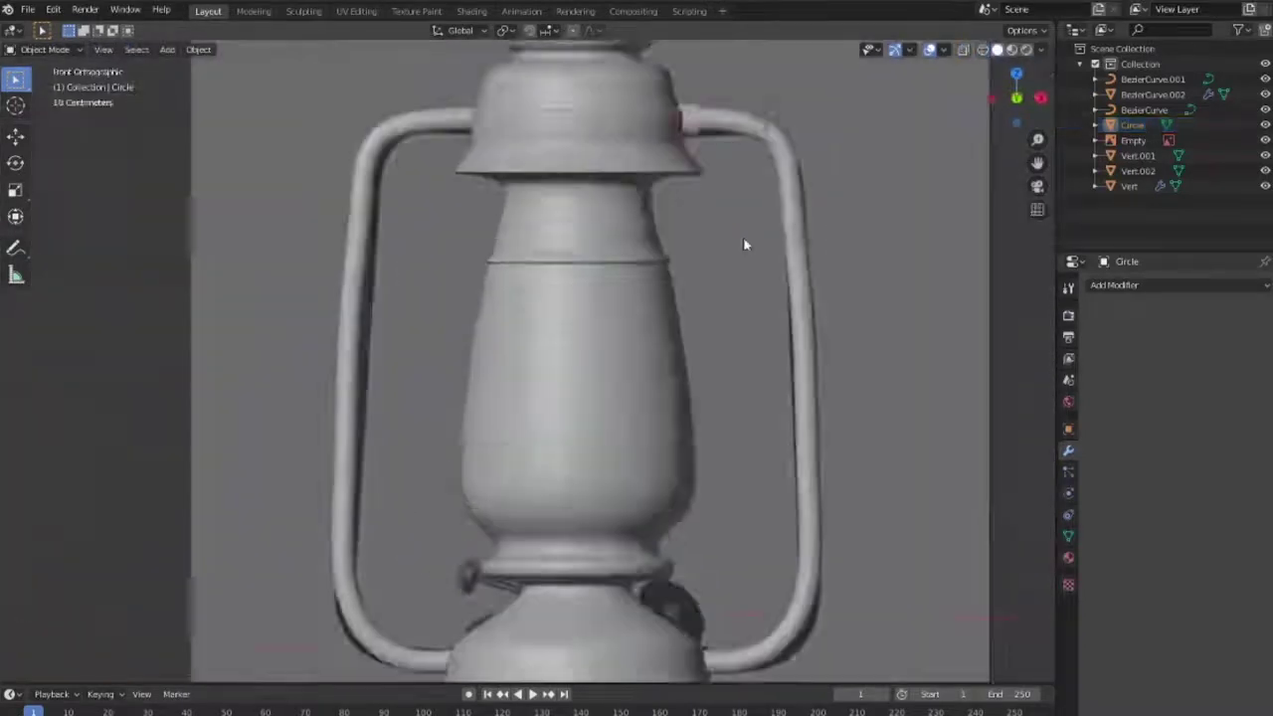
shift+middle_drag(743, 245, 794, 347)
scroll(795, 347, up, 2)
key(shift+d)
click(1123, 284)
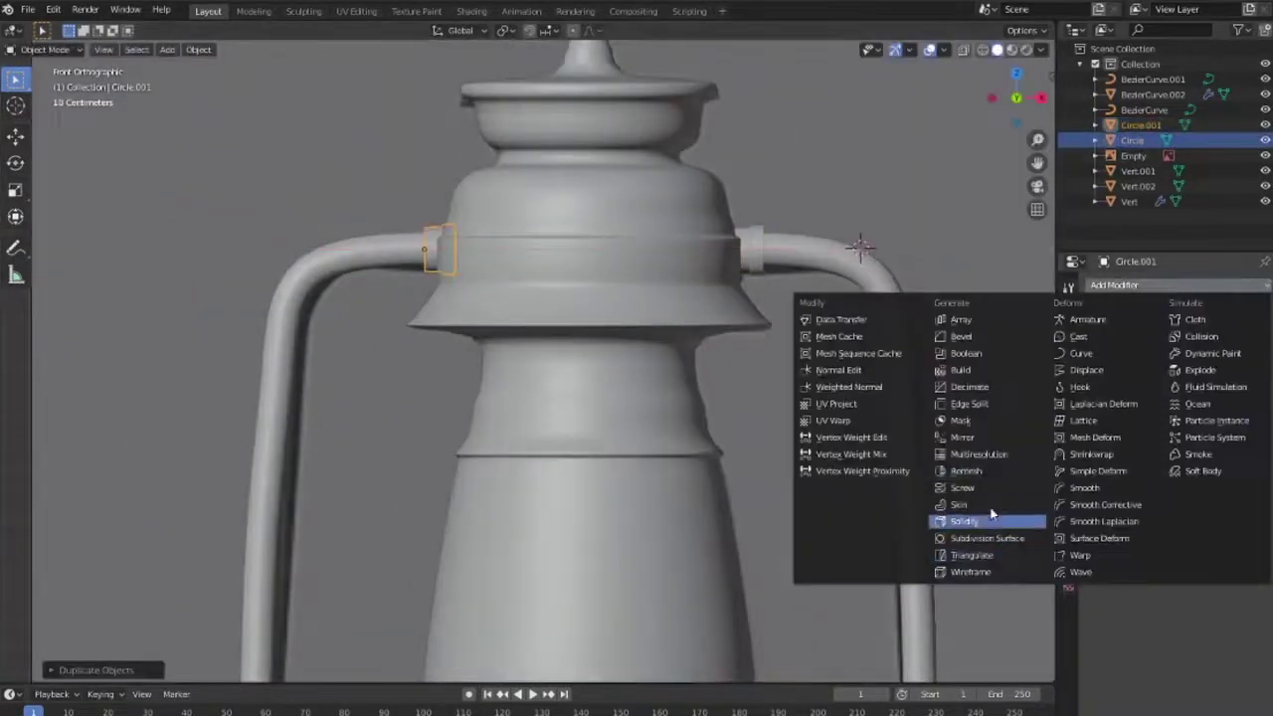
click(909, 601)
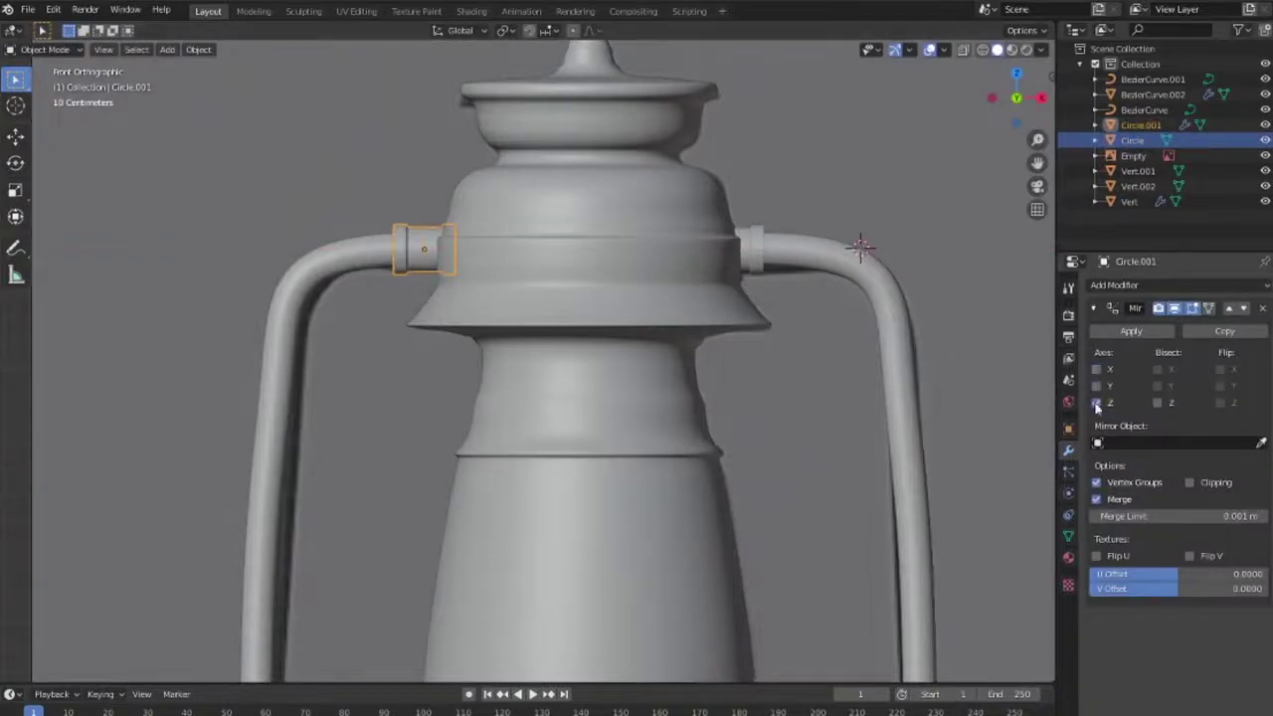
key(ctrl+z)
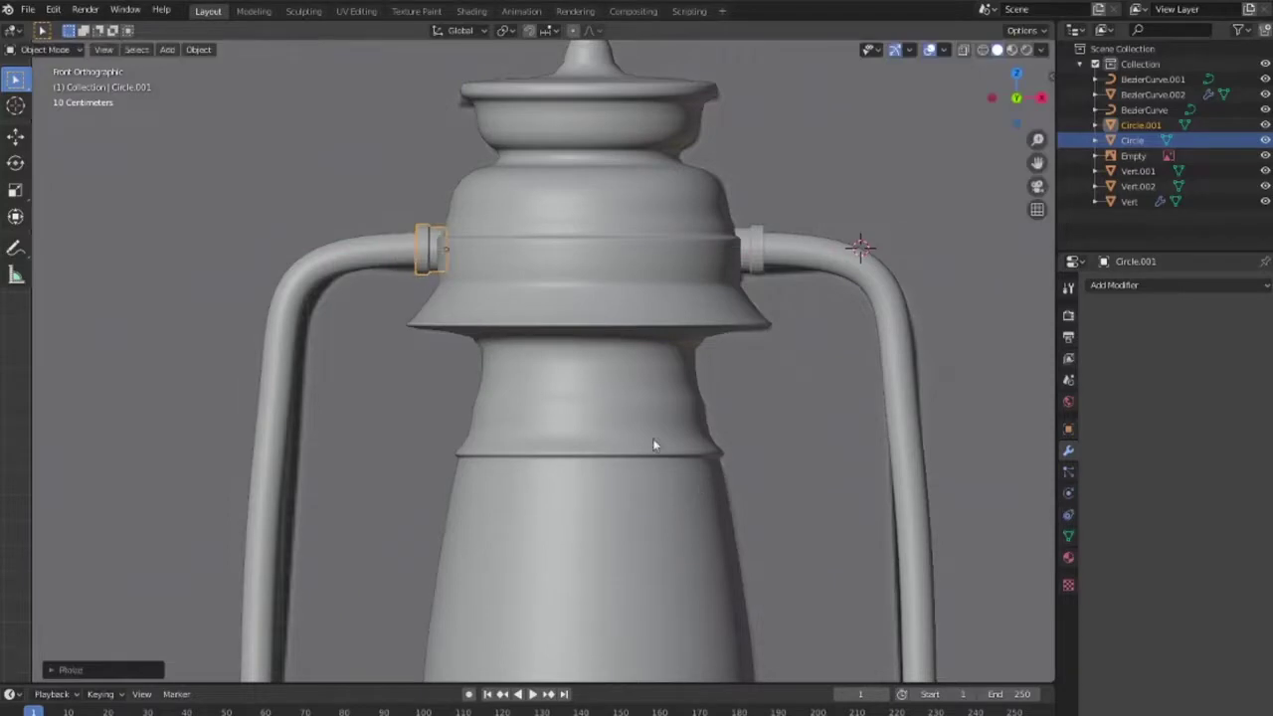
scroll(653, 444, down, 3)
mouse_move(591, 467)
middle_down()
mouse_move(864, 434)
mouse_move(626, 460)
mouse_move(644, 522)
middle_up()
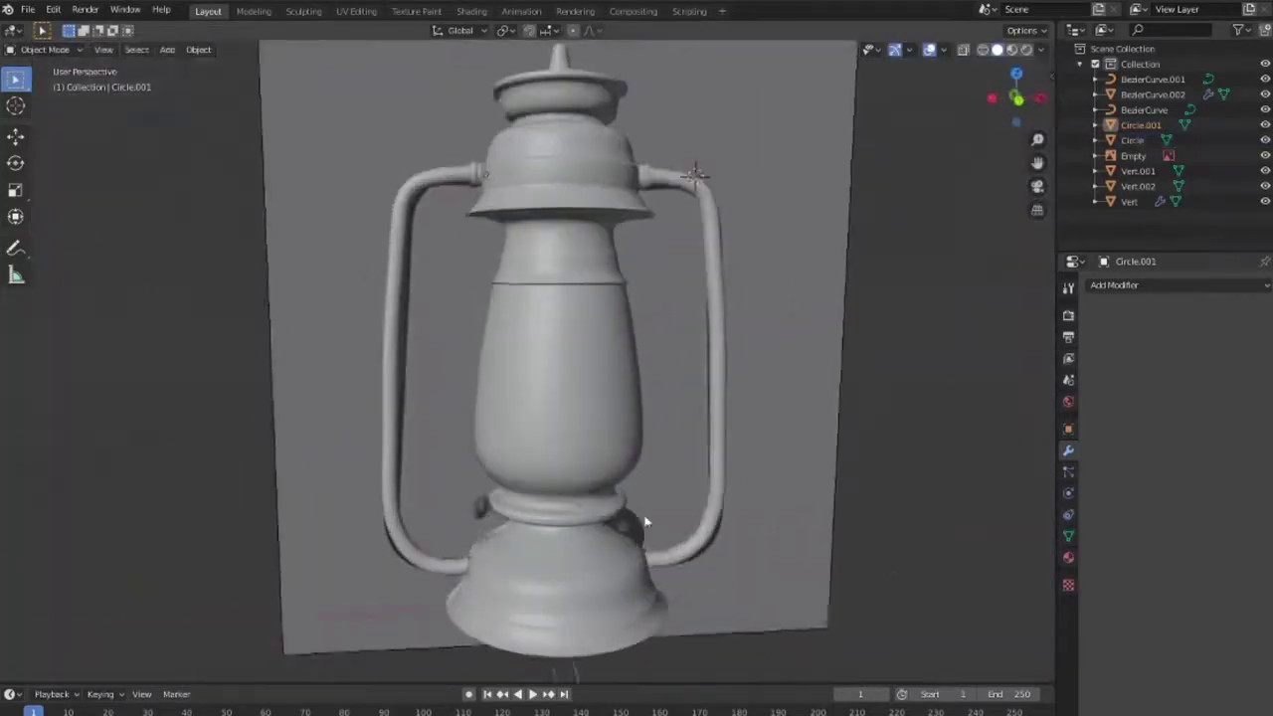
Hide the Vert object in front view to see inside the lamp
scroll(644, 522, up, 2)
key(KP_1)
click(1264, 201)
scroll(644, 408, up, 2)
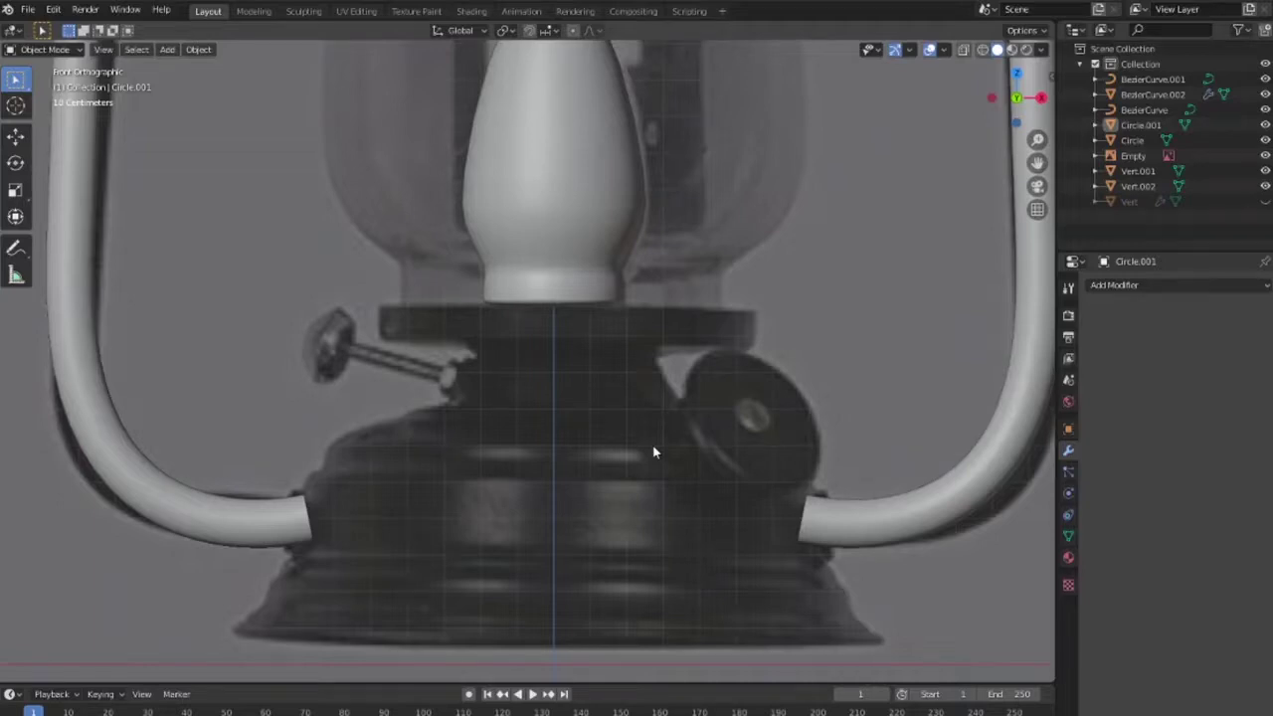
scroll(653, 451, down, 4)
scroll(656, 449, down, 2)
scroll(656, 448, up, 2)
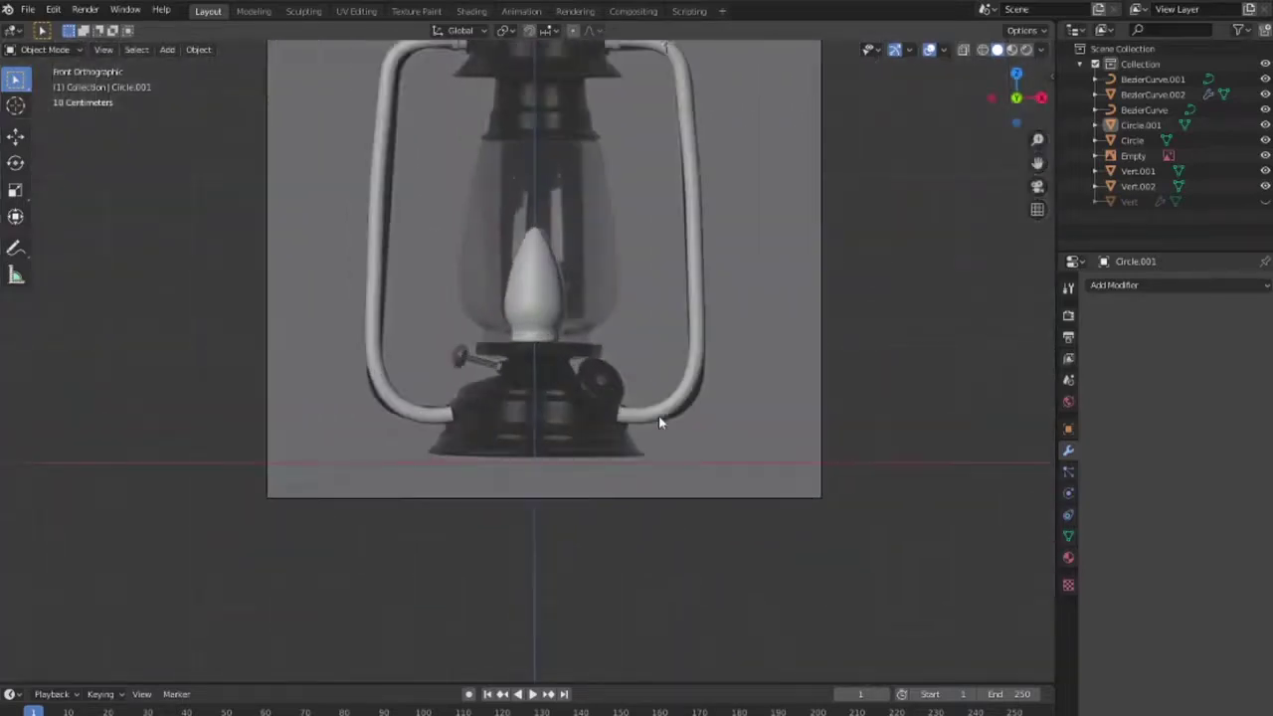
scroll(658, 416, up, 3)
scroll(689, 424, up, 3)
scroll(605, 425, up, 2)
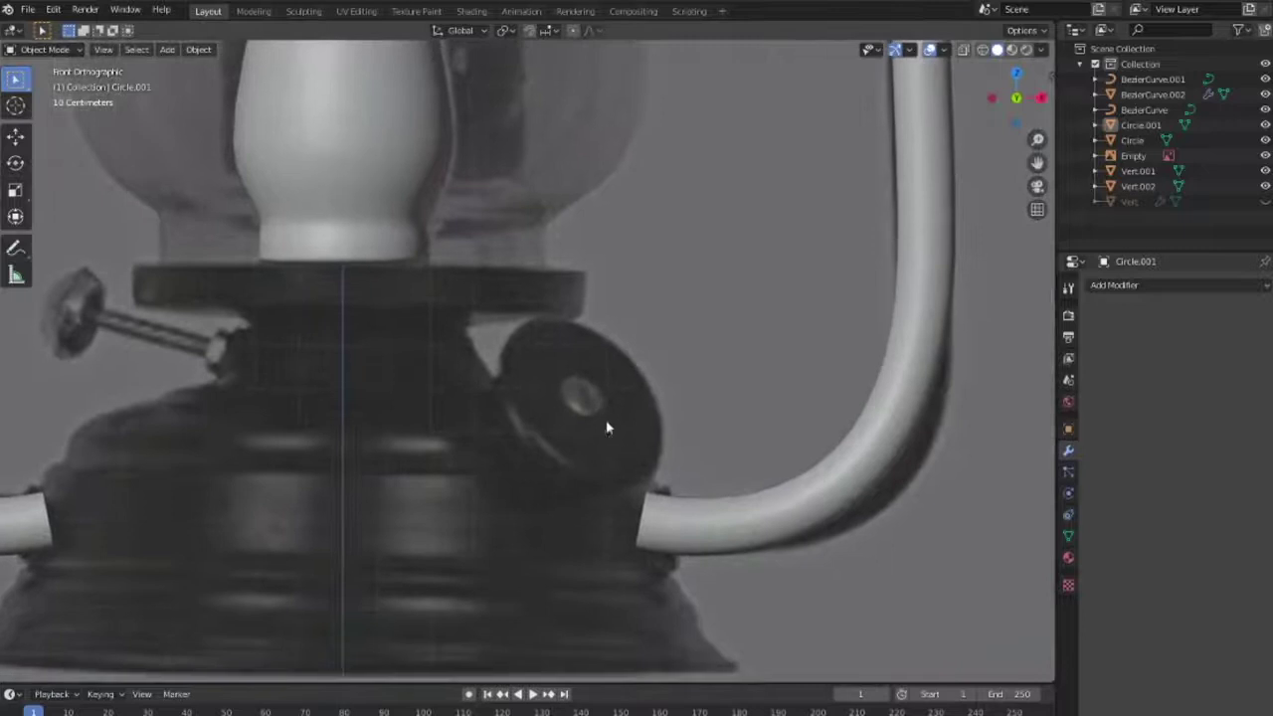
Add a cylinder, shrink it to knob size and tilt it onto the knob
key(shift+a)
key(Escape)
key(shift+a)
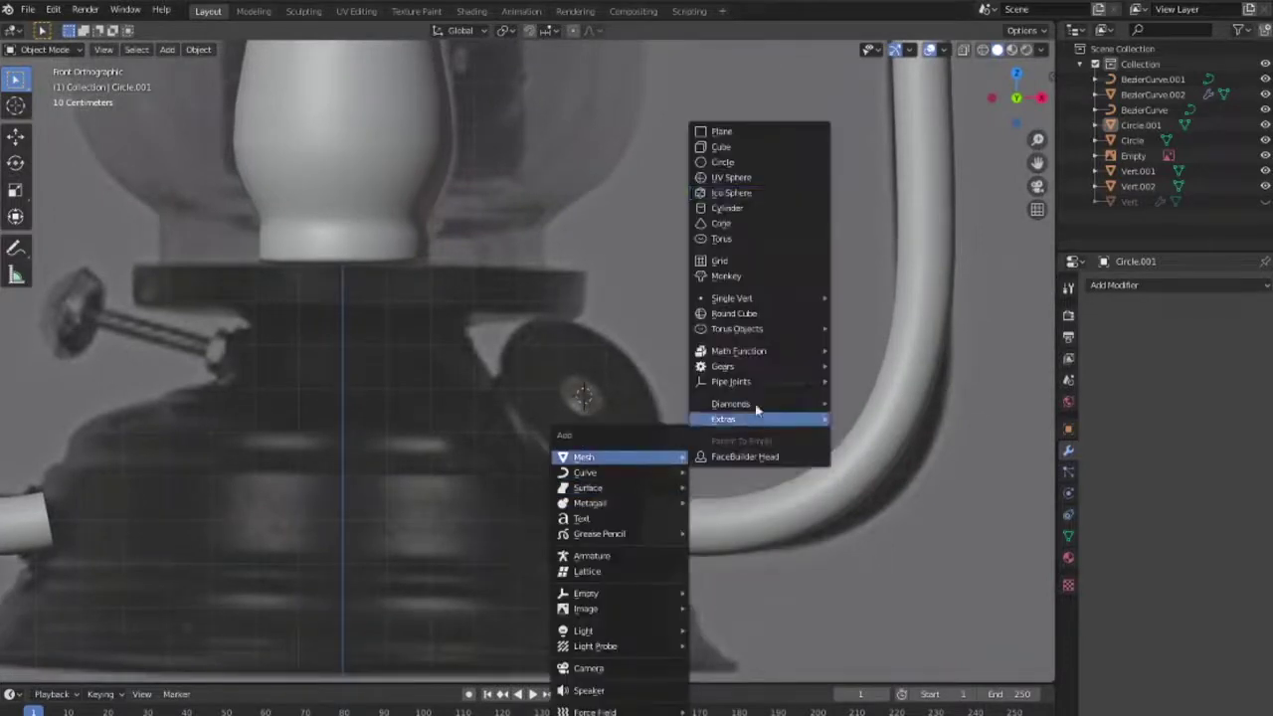
click(756, 178)
key(s)
click(571, 548)
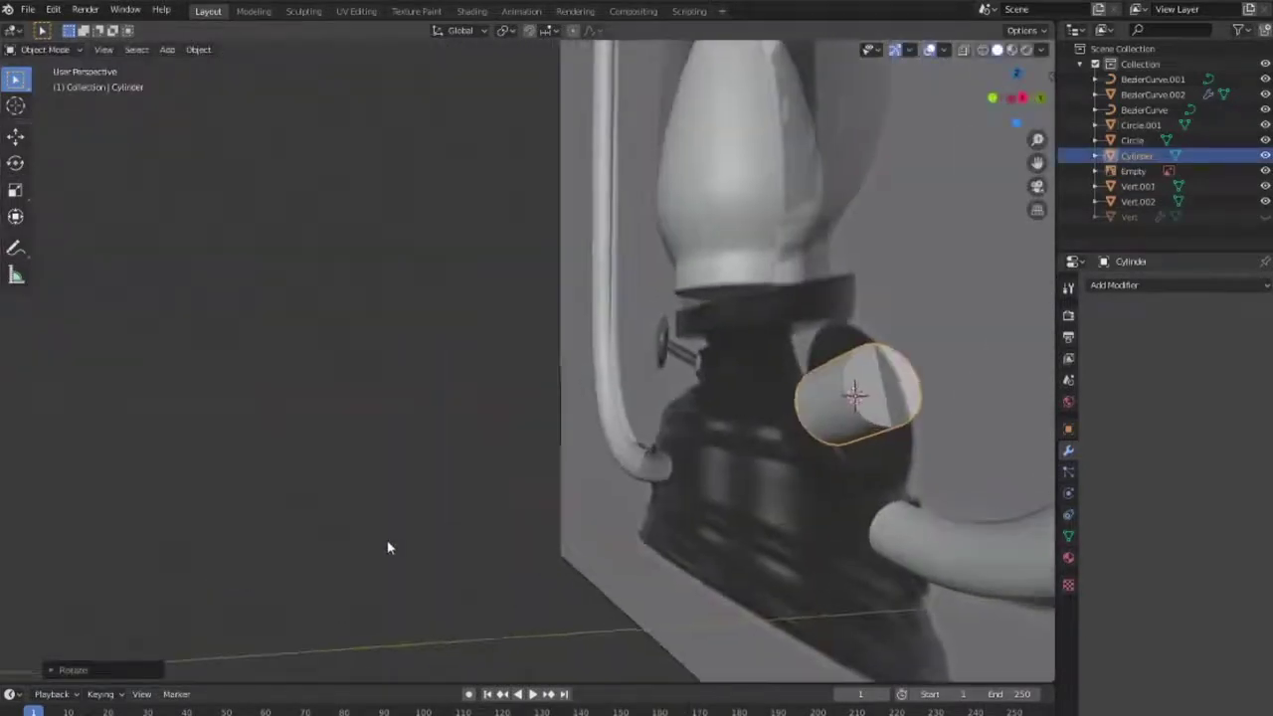
middle_drag(387, 545, 732, 497)
key(KP_1)
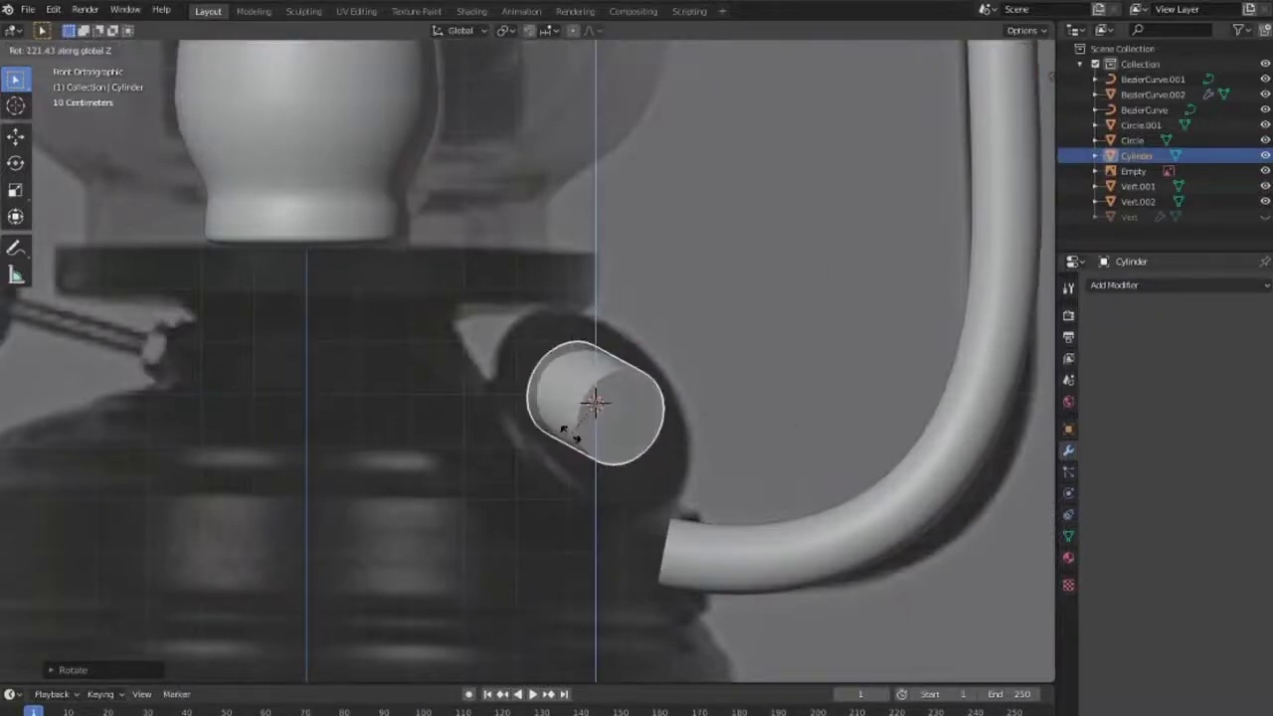
click(739, 312)
middle_drag(739, 312, 781, 441)
key(KP_1)
Browse the 'fanas light' lantern reference photos in Google Images, opening a few in detail
scroll(777, 444, down, 2)
scroll(506, 528, down, 2)
scroll(711, 537, down, 2)
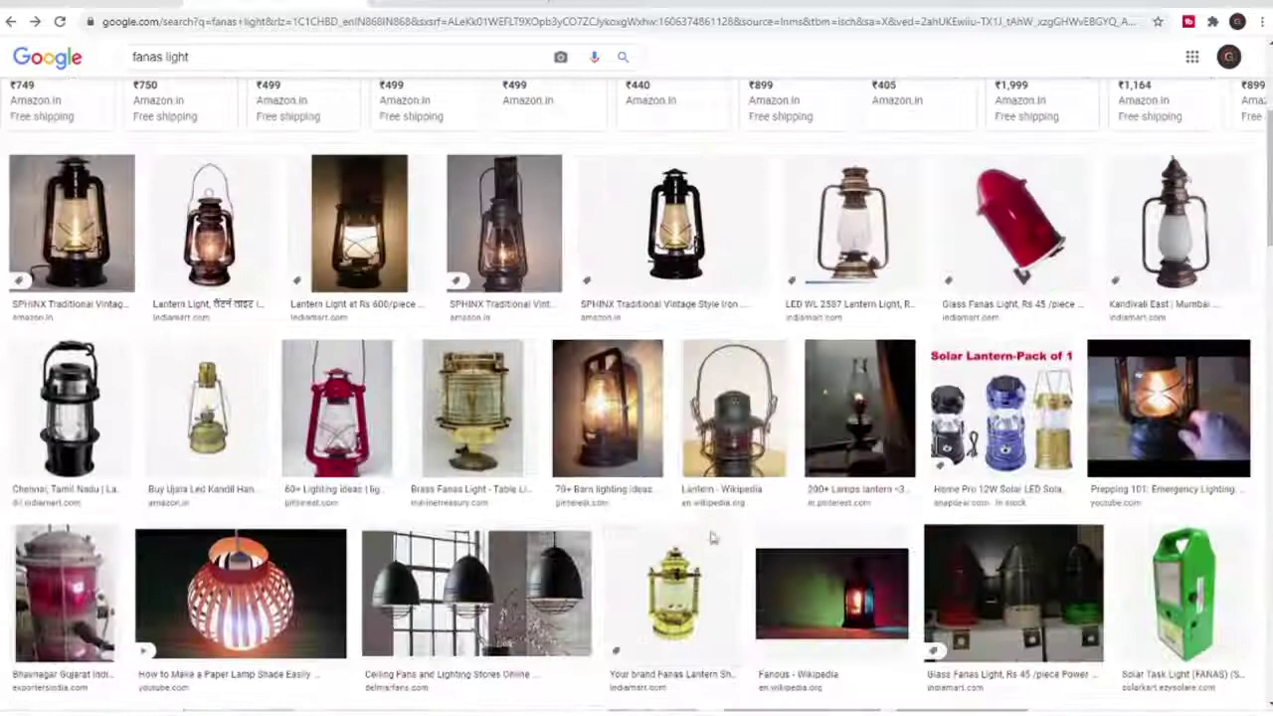
click(852, 224)
scroll(1133, 378, down, 5)
click(1133, 356)
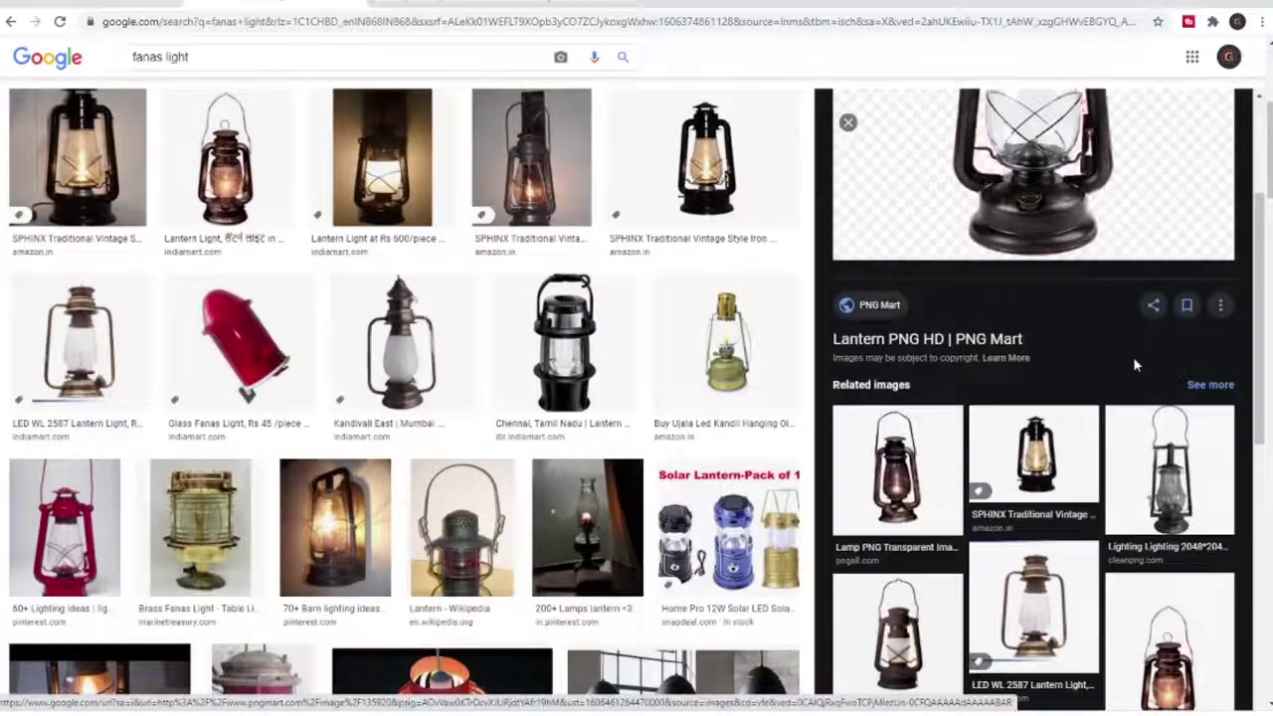
scroll(1133, 358, down, 5)
Rotate and move the cylinder onto the lantern base, checking it from top and front views
key(Tab)
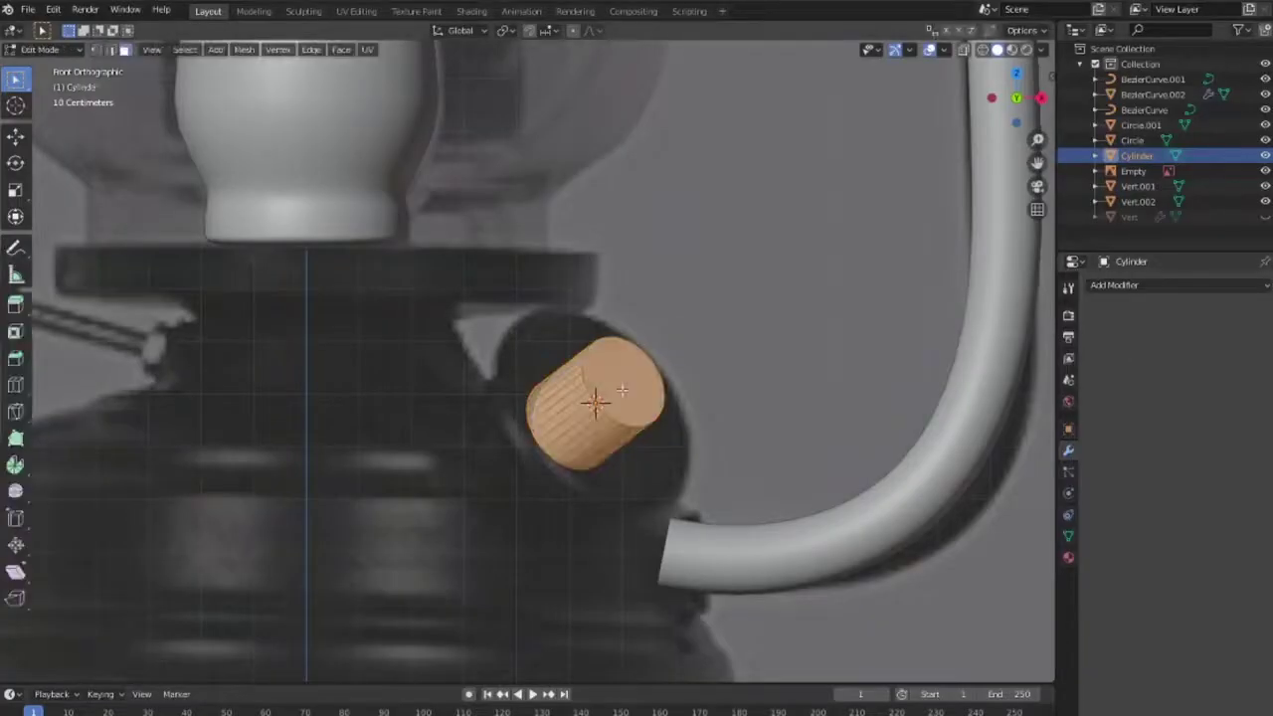
mouse_move(801, 488)
middle_down()
mouse_move(746, 505)
mouse_move(670, 445)
mouse_move(820, 517)
middle_up()
key(Tab)
scroll(766, 512, down, 4)
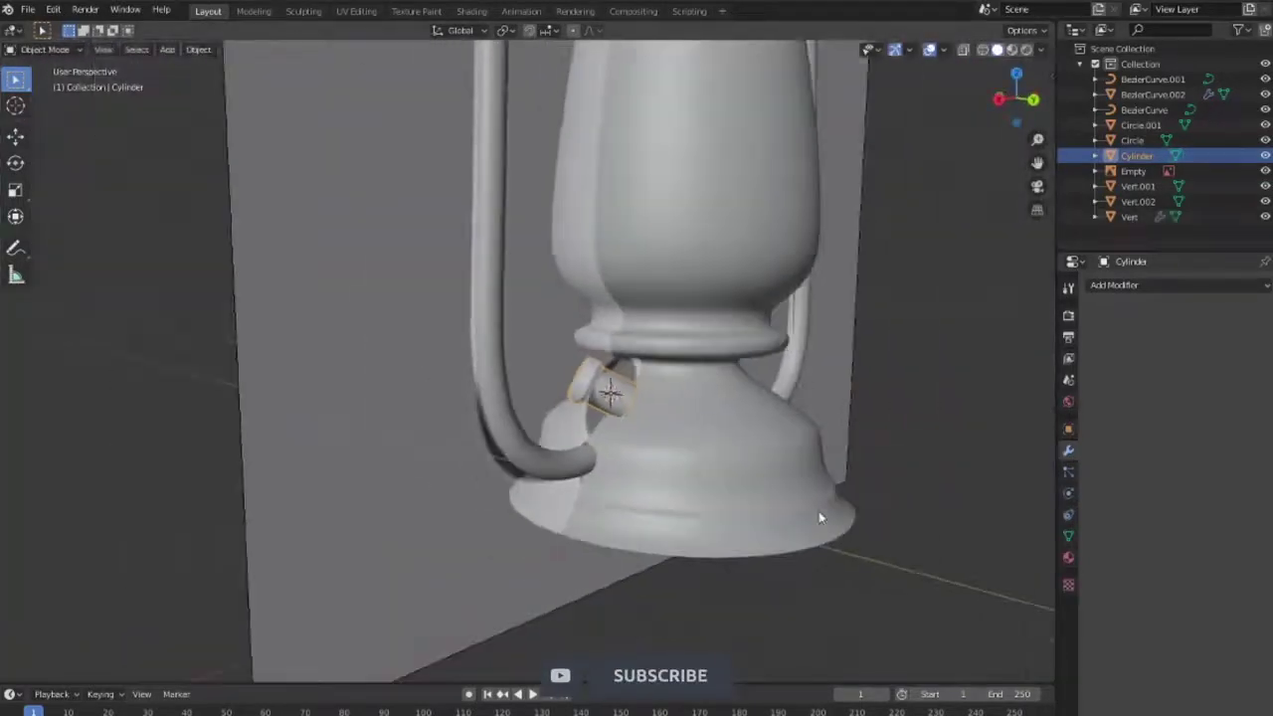
middle_drag(874, 400, 890, 491)
key(r)
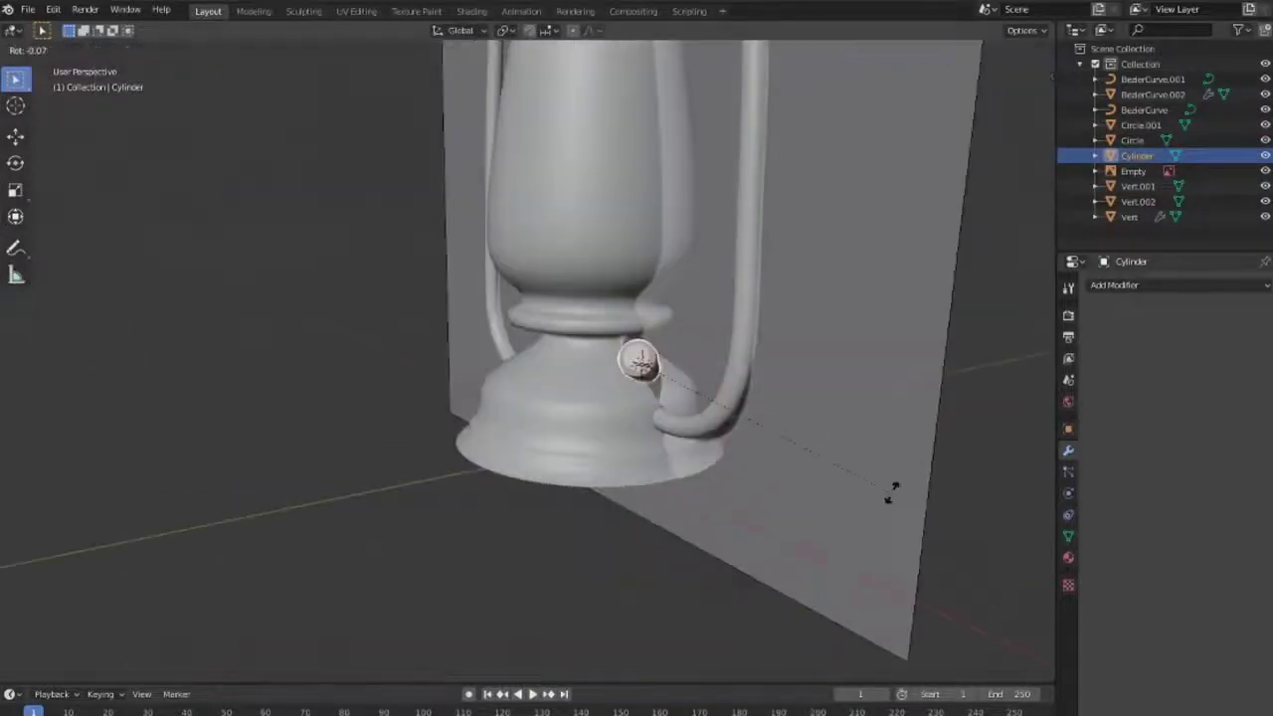
click(500, 637)
middle_drag(500, 637, 913, 499)
key(KP_7)
middle_drag(784, 565, 671, 349)
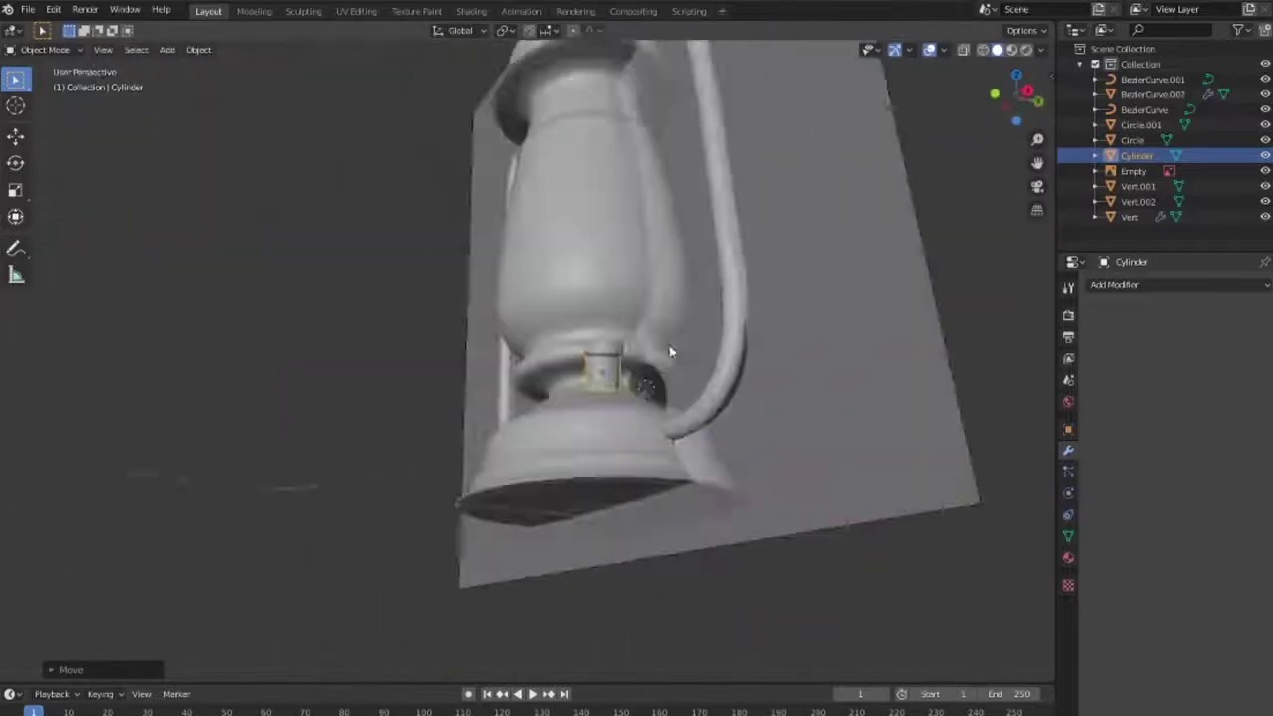
key(KP_1)
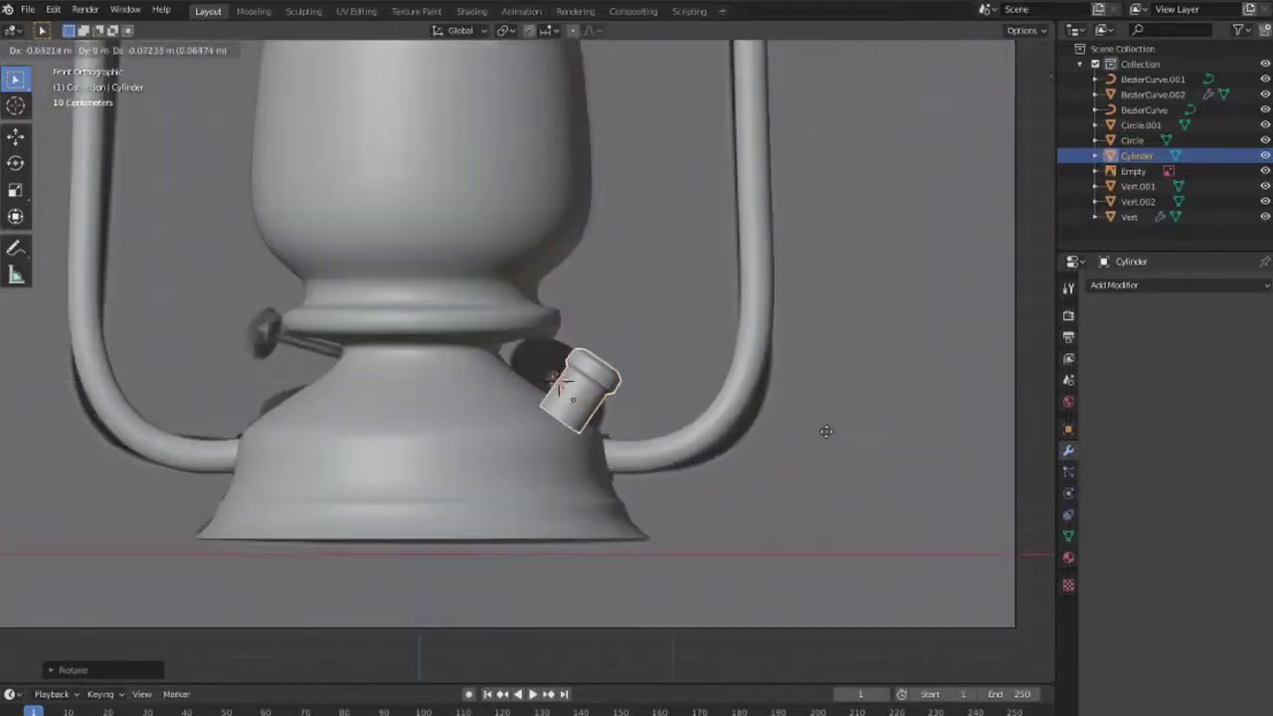
click(826, 431)
middle_drag(826, 430, 650, 481)
Rotate the cylinder knob again and select its faces from the top view
key(r)
click(900, 360)
mouse_move(899, 360)
middle_down()
mouse_move(693, 468)
mouse_move(531, 511)
mouse_move(703, 488)
mouse_move(503, 491)
middle_up()
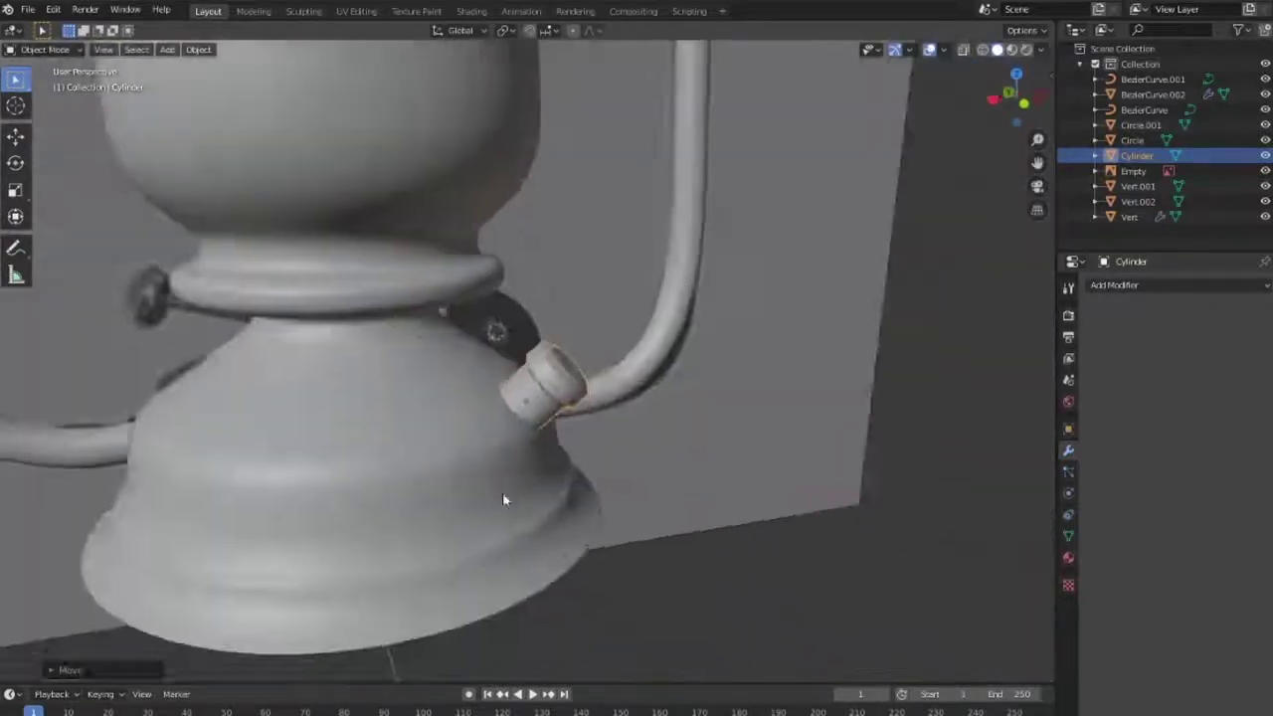
scroll(792, 414, up, 5)
middle_drag(792, 414, 843, 411)
key(KP_7)
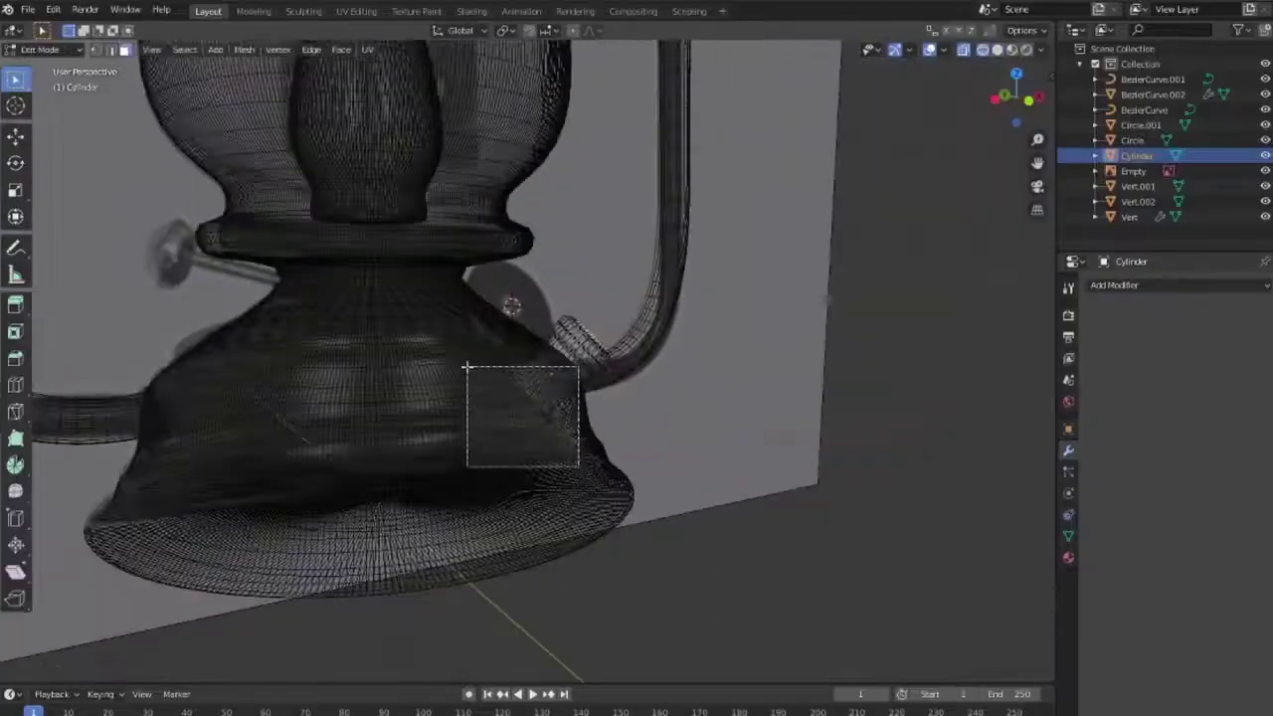
drag(467, 367, 467, 368)
middle_drag(468, 368, 514, 474)
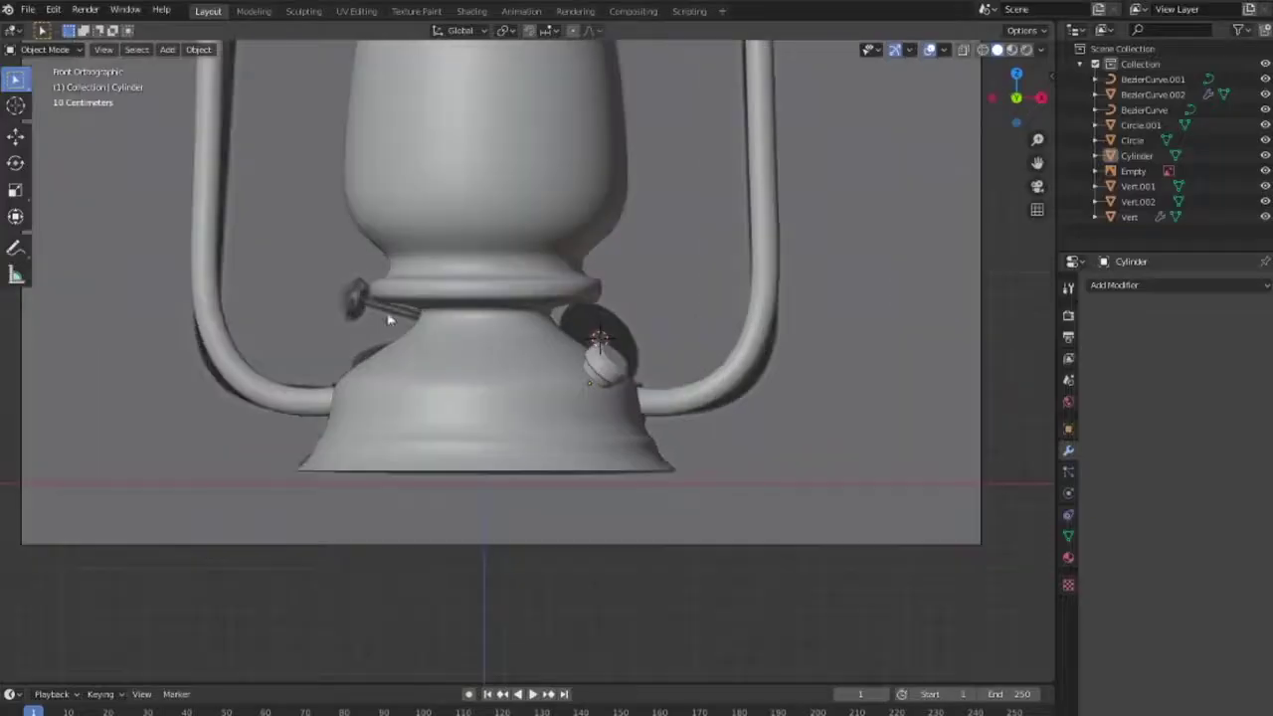
key(shift+a)
Add a circle, scale it down and turn it 90° near the lantern's left side
click(477, 378)
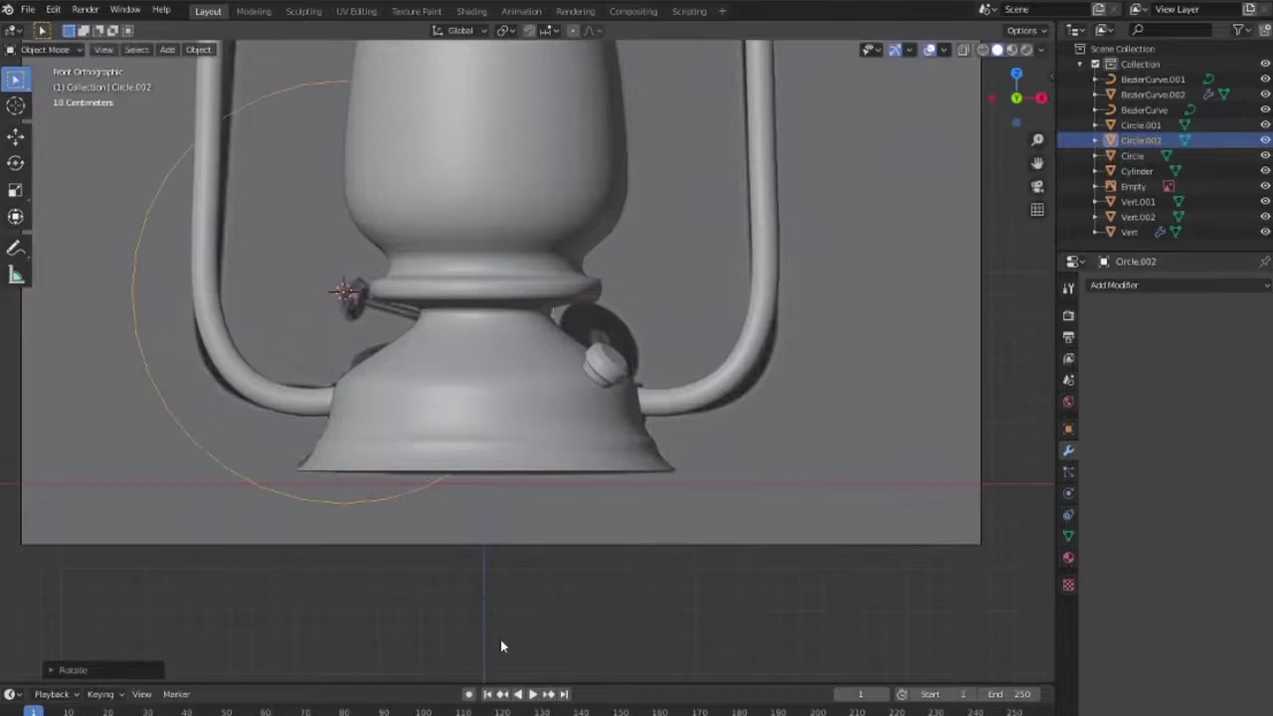
click(362, 322)
middle_drag(362, 323, 473, 487)
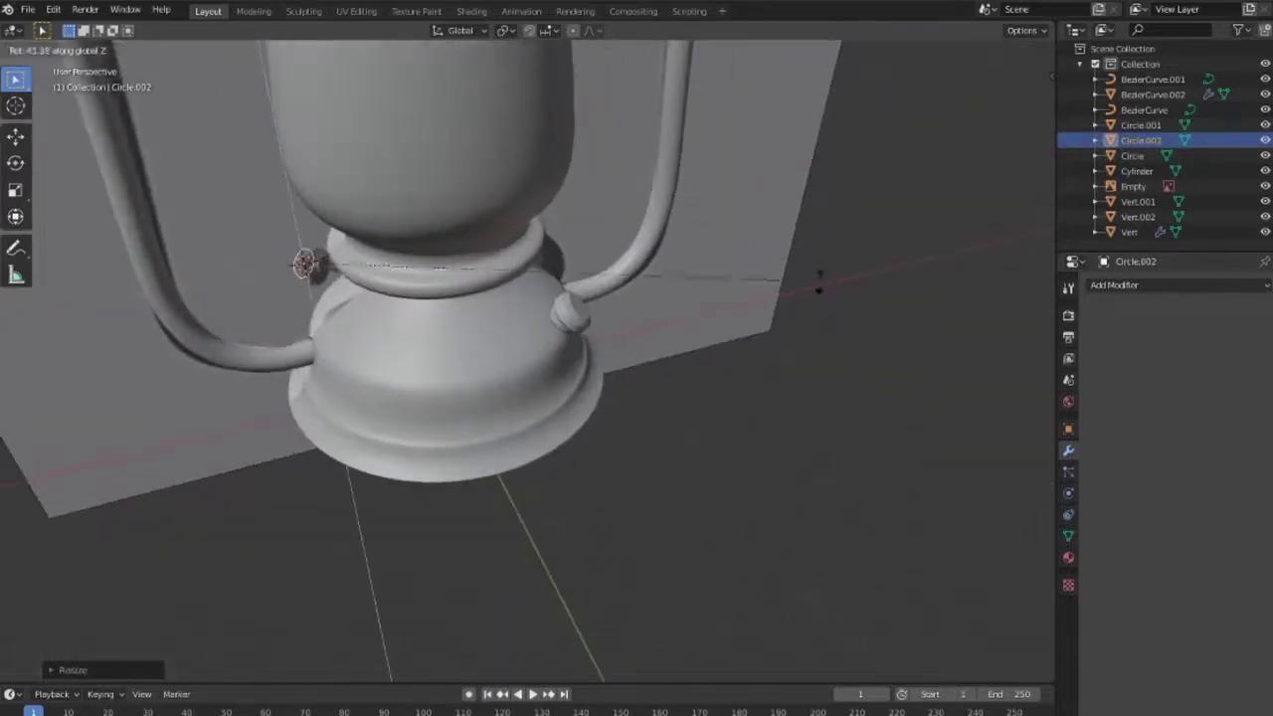
key(Return)
scroll(703, 344, up, 3)
middle_drag(733, 321, 378, 412)
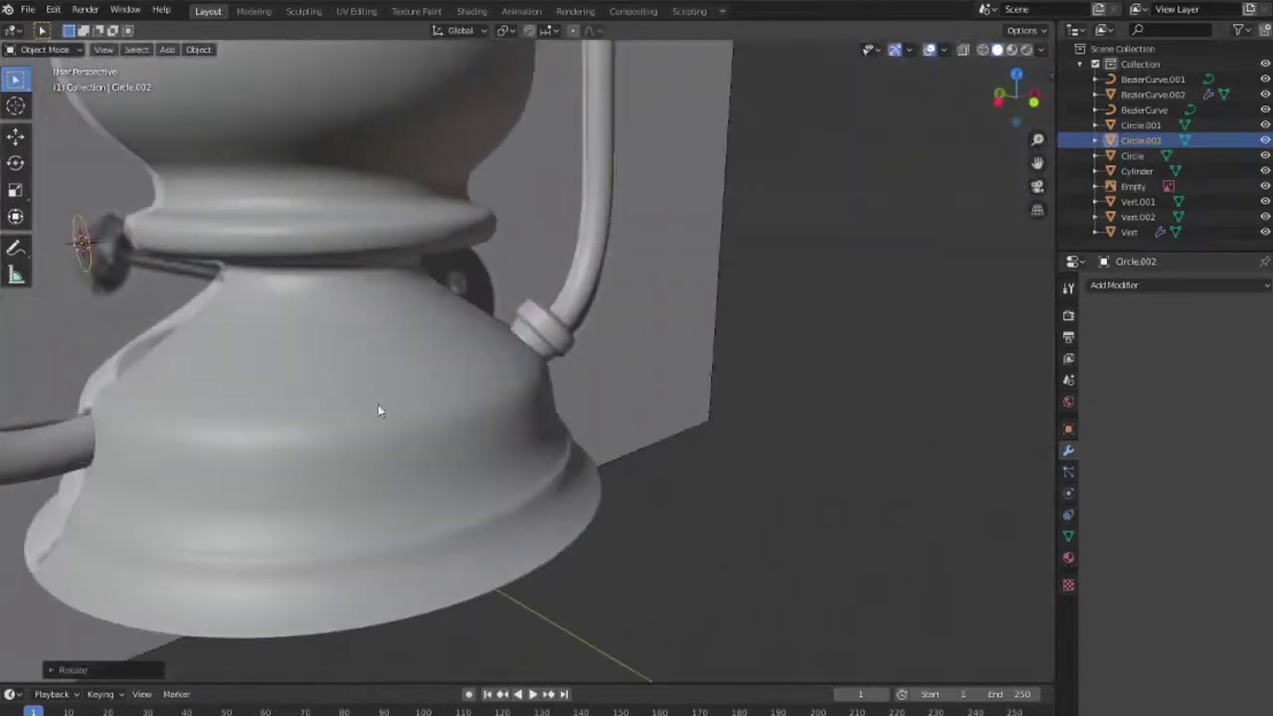
scroll(471, 395, up, 2)
Rotate the small circle and fill and extrude it into a thin scaled disc in Edit Mode
key(r)
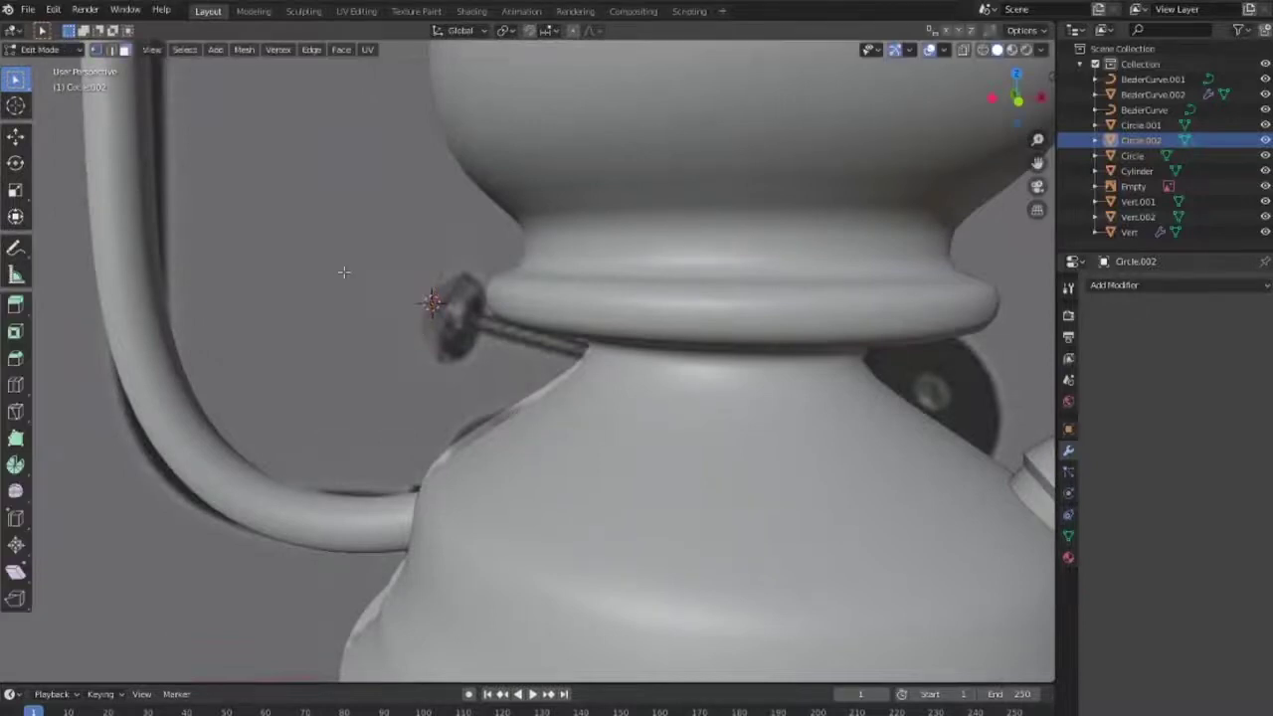
key(a)
middle_drag(343, 272, 328, 279)
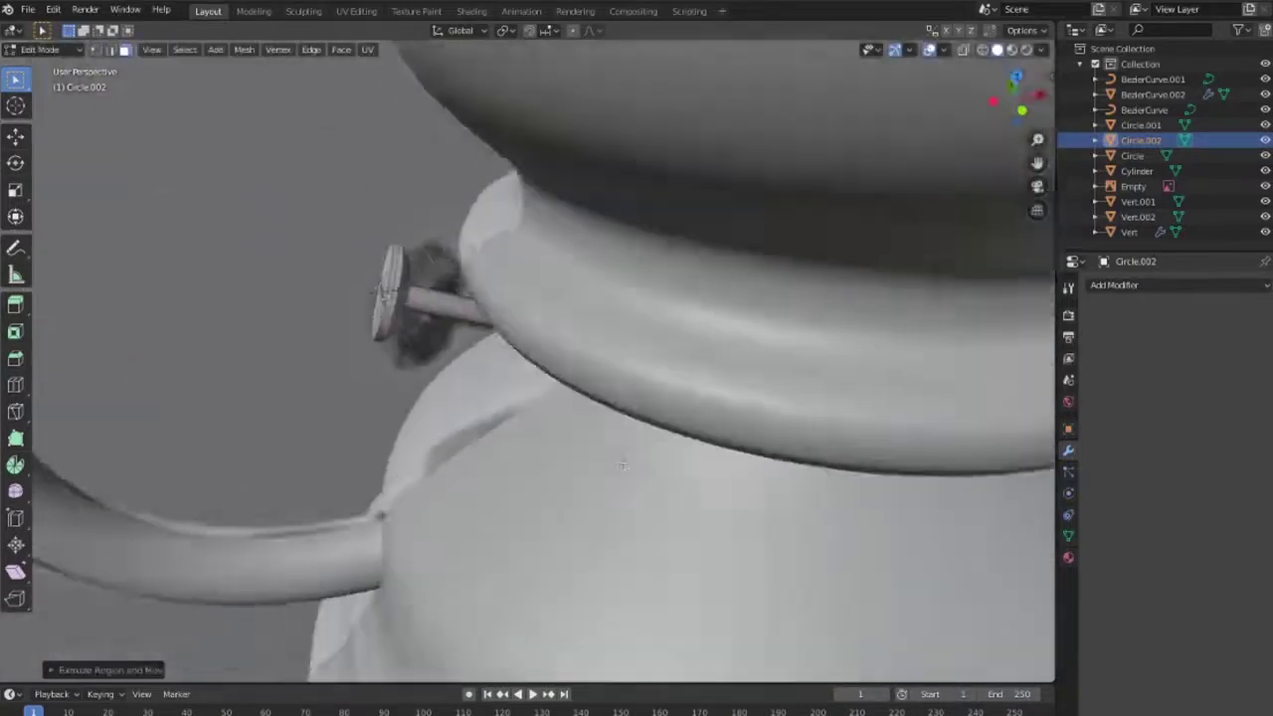
middle_drag(574, 415, 371, 301)
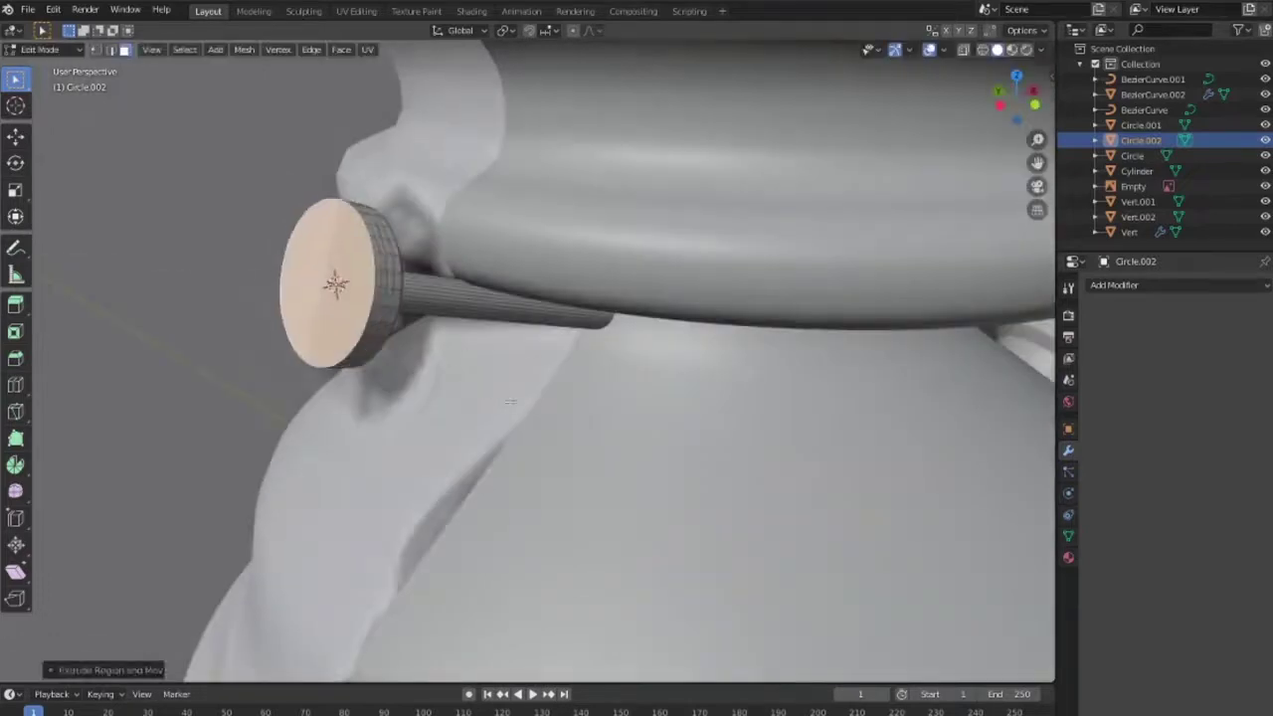
click(435, 369)
key(Tab)
mouse_move(468, 429)
middle_down()
mouse_move(483, 401)
mouse_move(710, 364)
mouse_move(461, 370)
mouse_move(554, 369)
mouse_move(636, 421)
mouse_move(627, 377)
mouse_move(634, 438)
middle_up()
scroll(461, 370, down, 4)
Rotate the disc 90° in top view and move it onto the left-side key
key(KP_7)
text(r90)
key(Return)
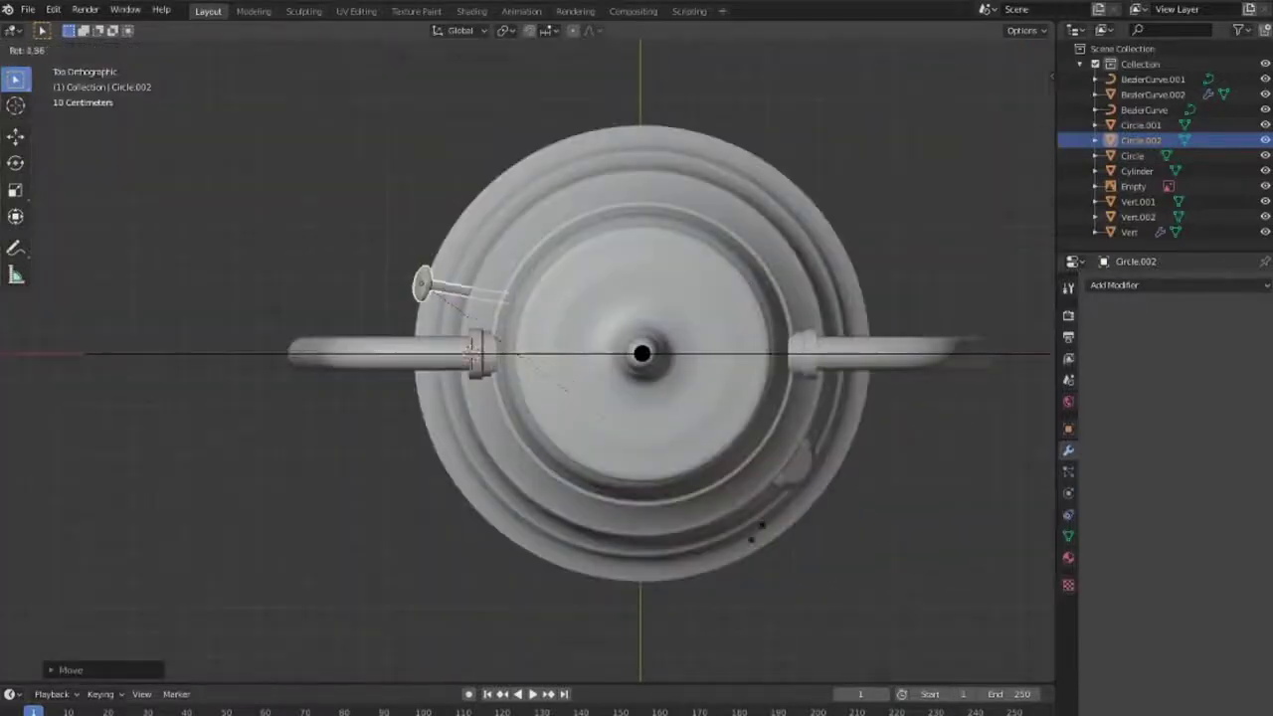
key(KP_1)
click(882, 366)
mouse_move(882, 366)
middle_down()
mouse_move(673, 431)
mouse_move(349, 377)
mouse_move(732, 352)
mouse_move(506, 68)
middle_up()
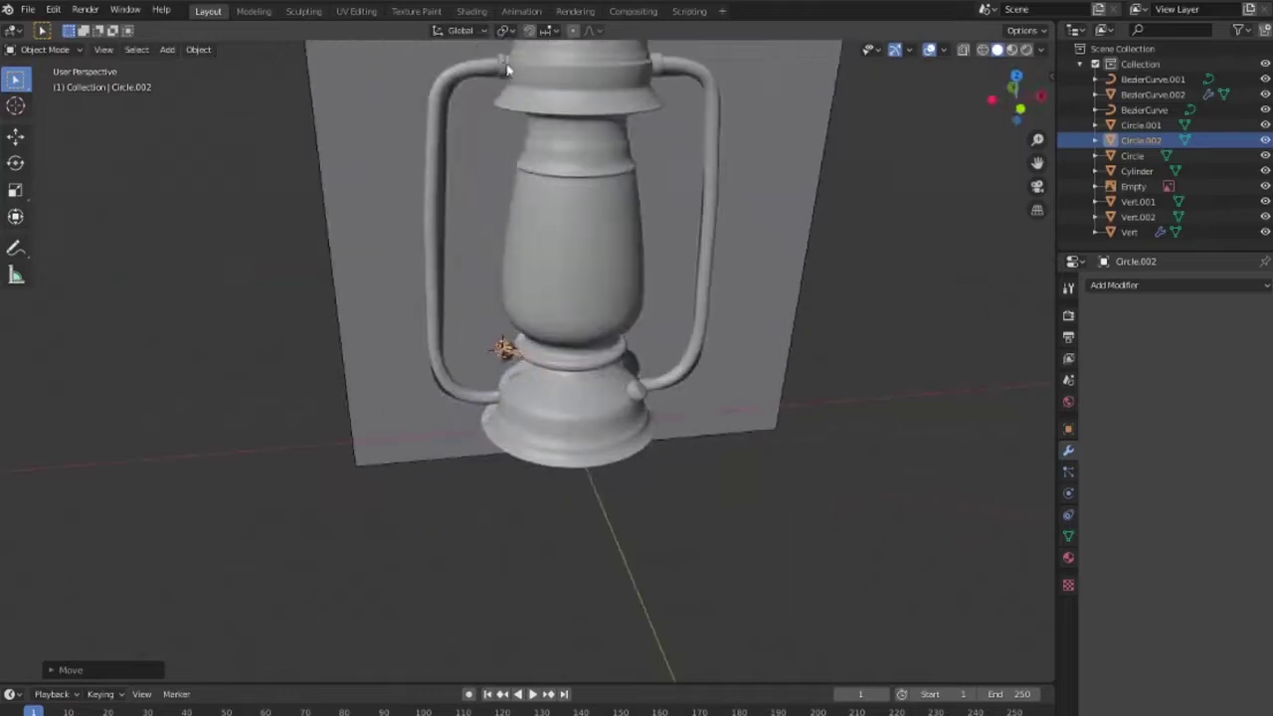
Duplicate the Circle and Circle.001 collar rings and move the Circle.003 copy to the right in X-ray
shift+click(510, 75)
key(KP_1)
click(506, 450)
scroll(509, 443, up, 3)
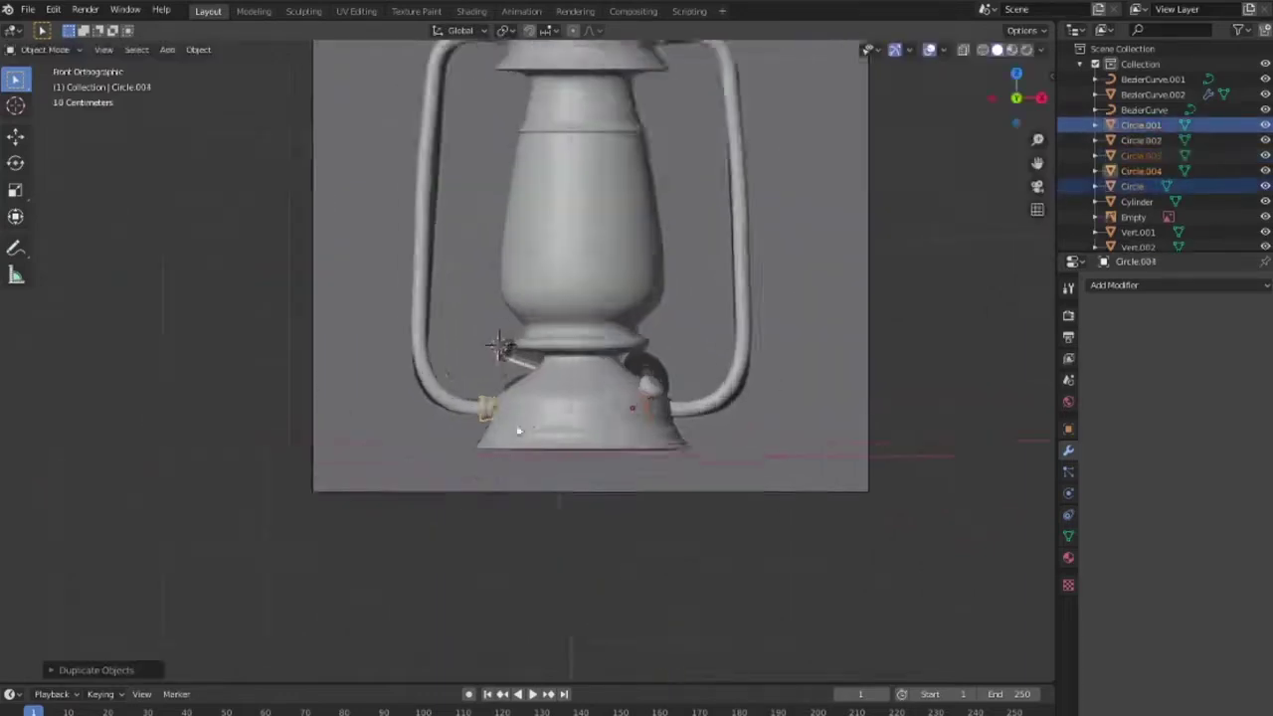
scroll(517, 427, up, 3)
key(alt+z)
click(835, 482)
key(g)
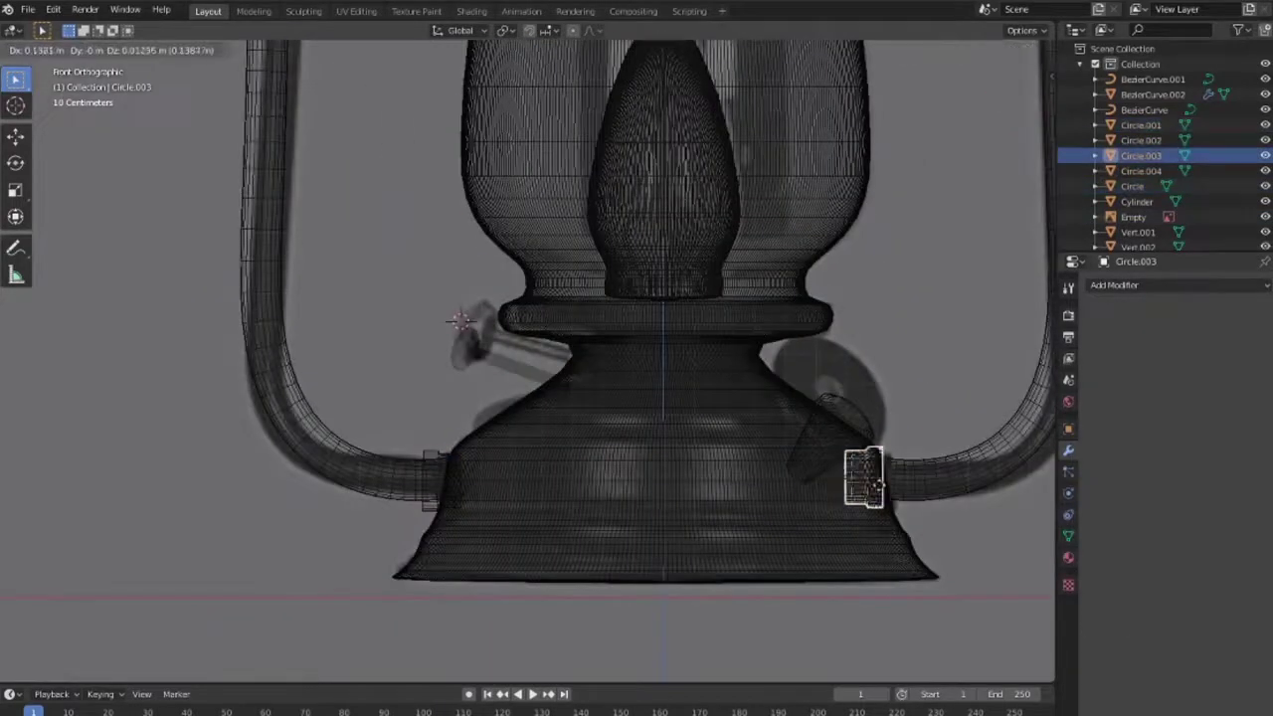
key(alt+z)
mouse_move(946, 523)
middle_down()
mouse_move(716, 428)
mouse_move(490, 386)
middle_up()
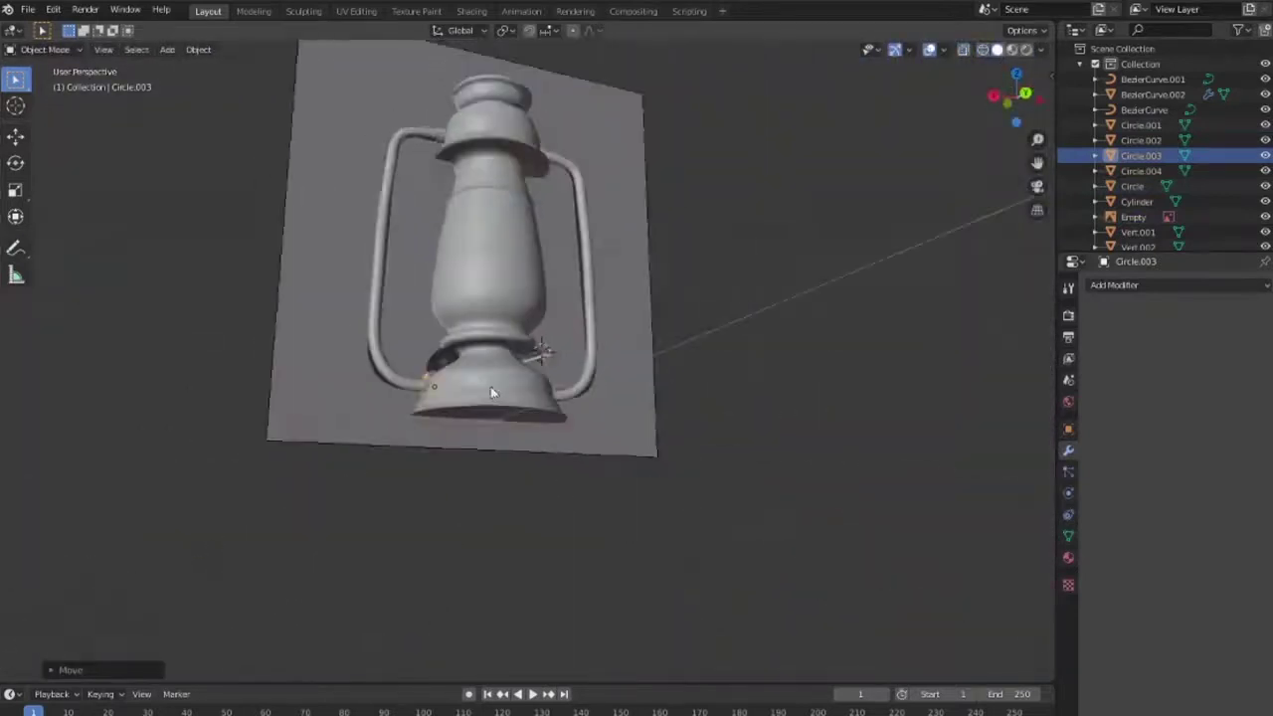
Hide the reference Empty
click(398, 475)
key(h)
mouse_move(741, 323)
middle_down()
mouse_move(832, 519)
mouse_move(608, 289)
middle_up()
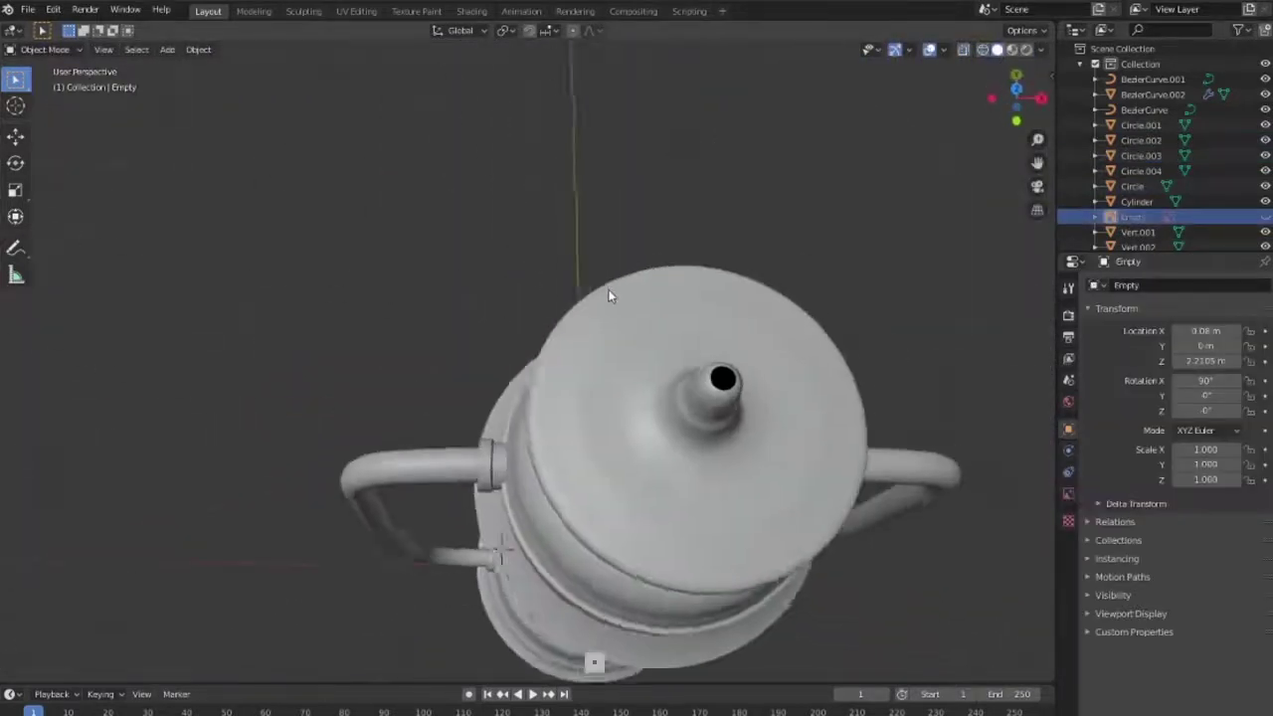
Check Vert's top vertex, then apply its Screw modifier and return to Edit Mode
click(732, 447)
key(Tab)
key(KP_1)
key(KP_Decimal)
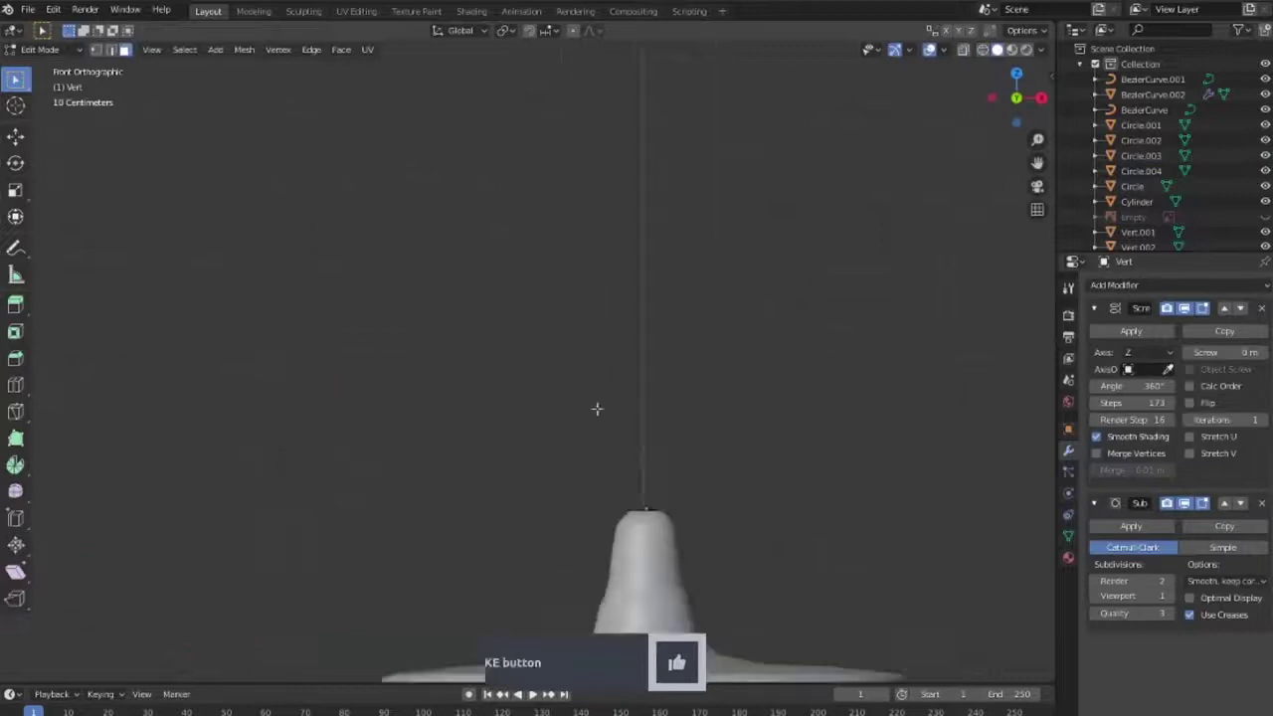
key(Tab)
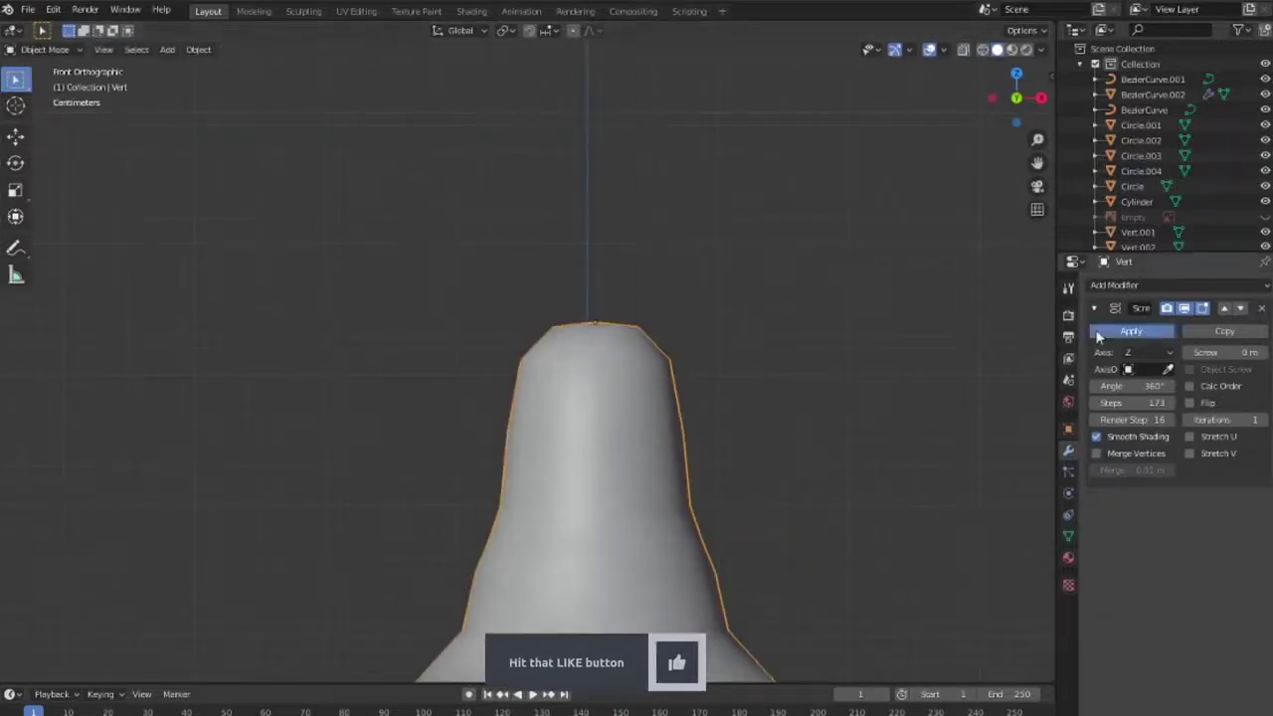
click(1130, 331)
click(1130, 331)
mouse_move(762, 569)
middle_down()
mouse_move(886, 514)
mouse_move(705, 572)
mouse_move(730, 418)
mouse_move(420, 358)
mouse_move(709, 510)
middle_up()
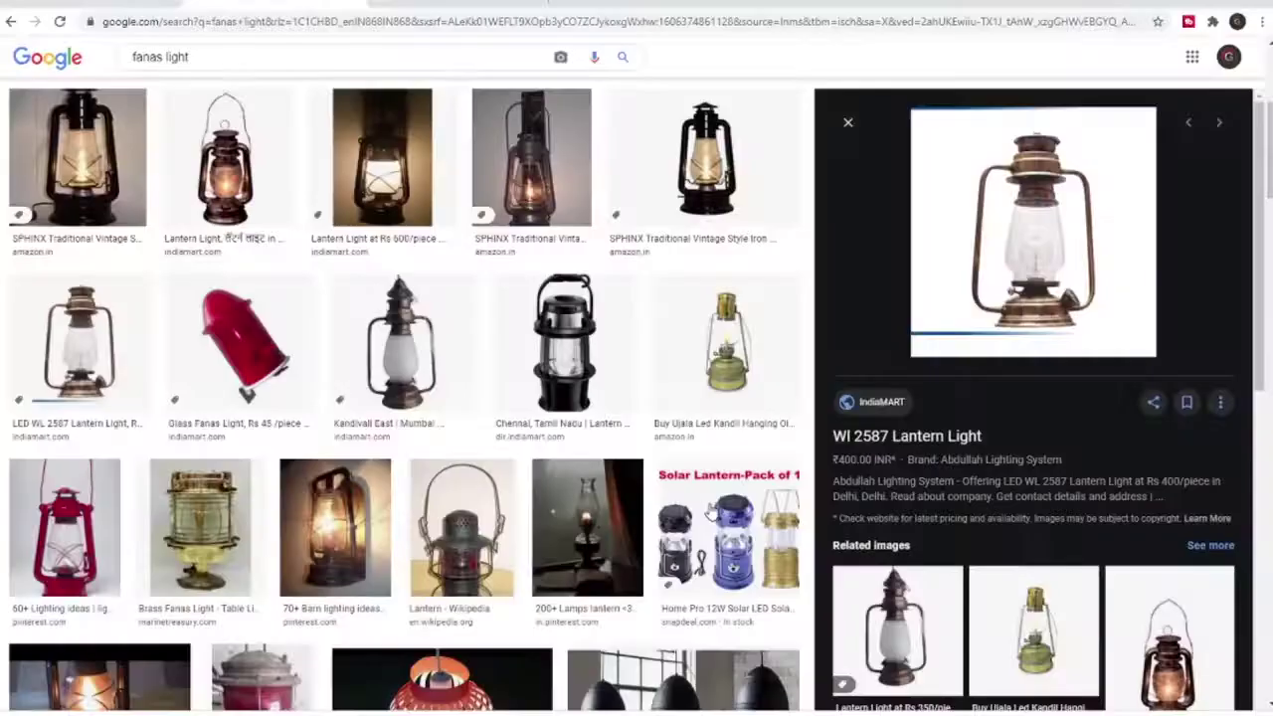
key(Tab)
key(KP_1)
scroll(737, 510, up, 3)
Scale up an edge loop on the lantern body in X-ray view
key(alt+z)
scroll(737, 511, down, 3)
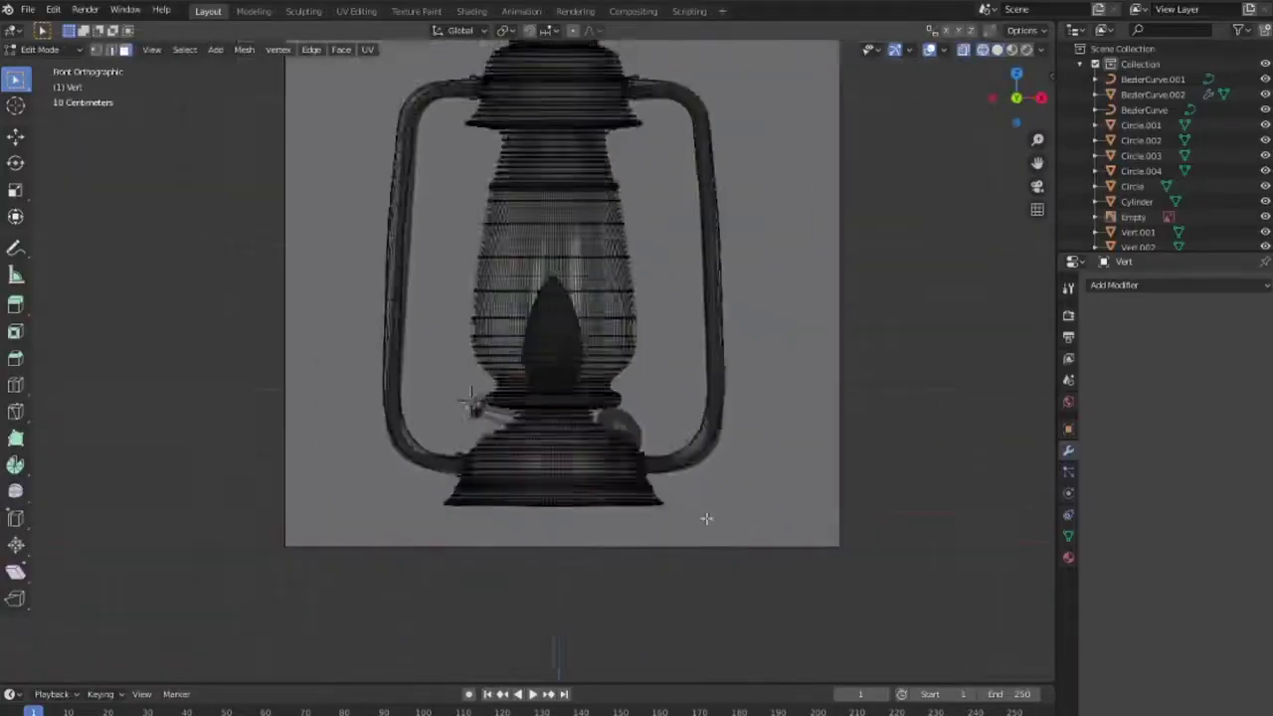
scroll(696, 525, up, 4)
scroll(456, 436, up, 2)
scroll(457, 436, up, 3)
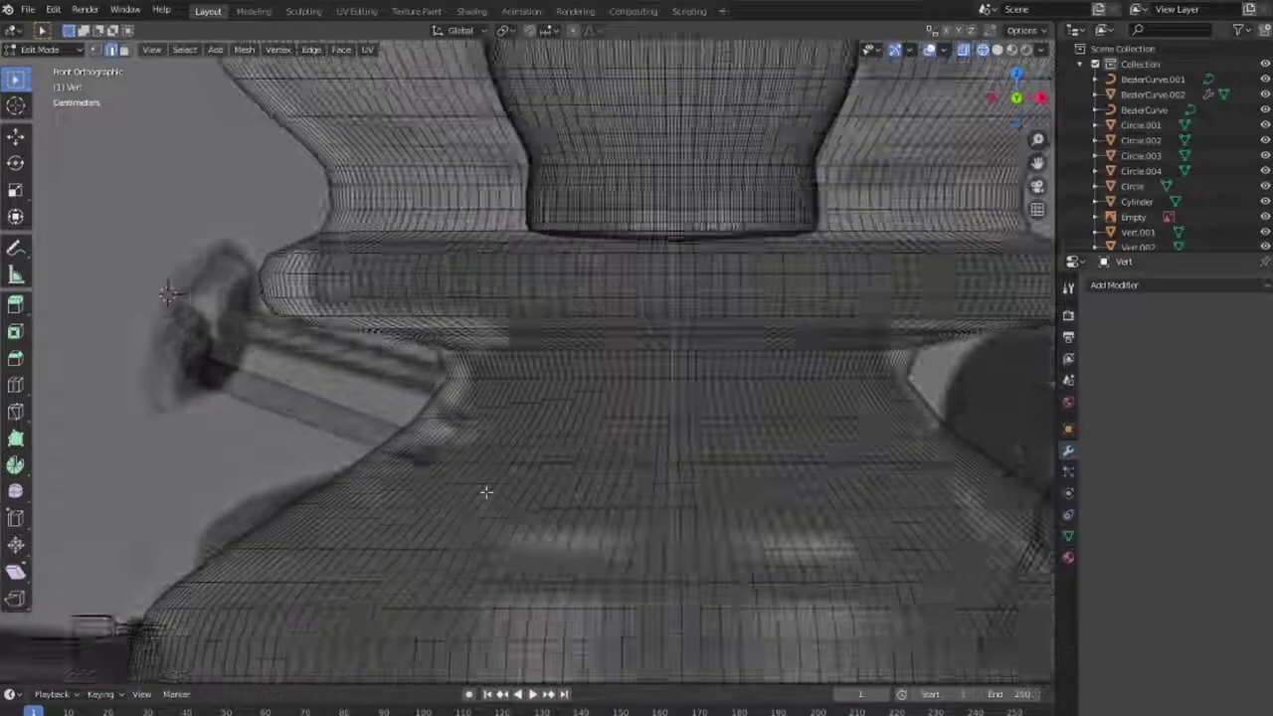
scroll(438, 447, up, 3)
scroll(447, 497, down, 2)
scroll(359, 451, up, 2)
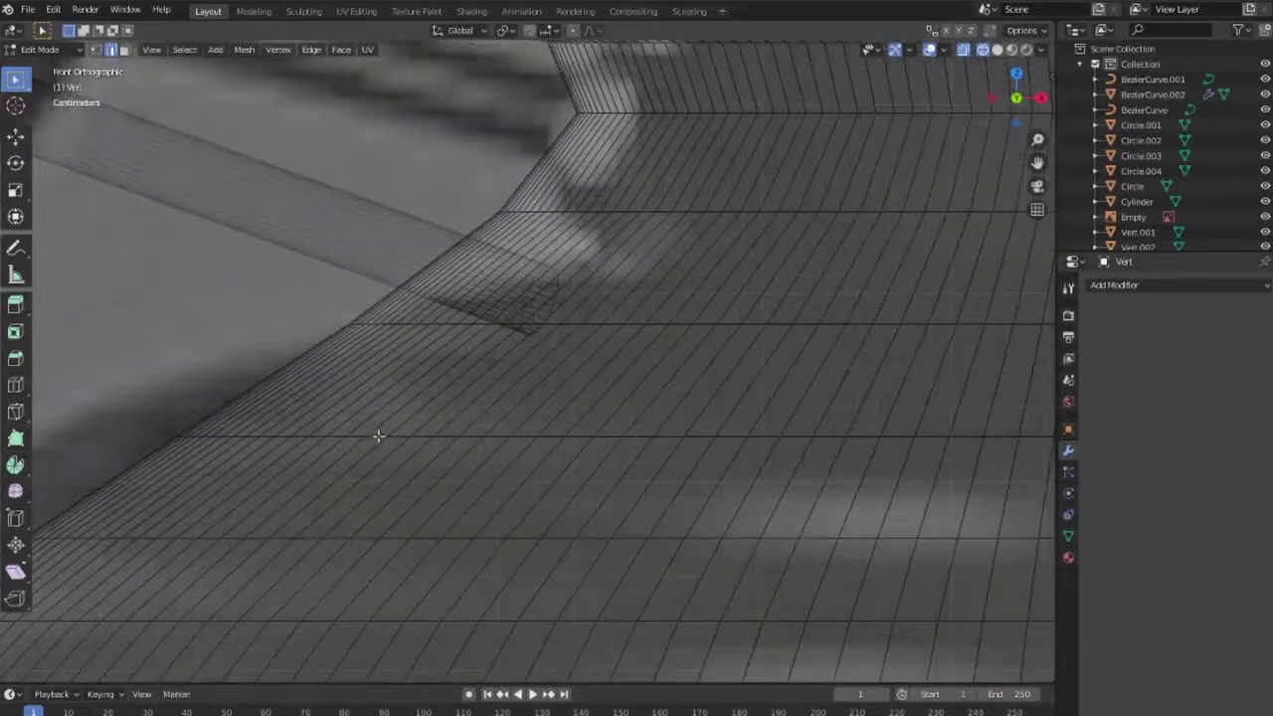
alt+click(364, 438)
scroll(364, 437, down, 3)
key(s)
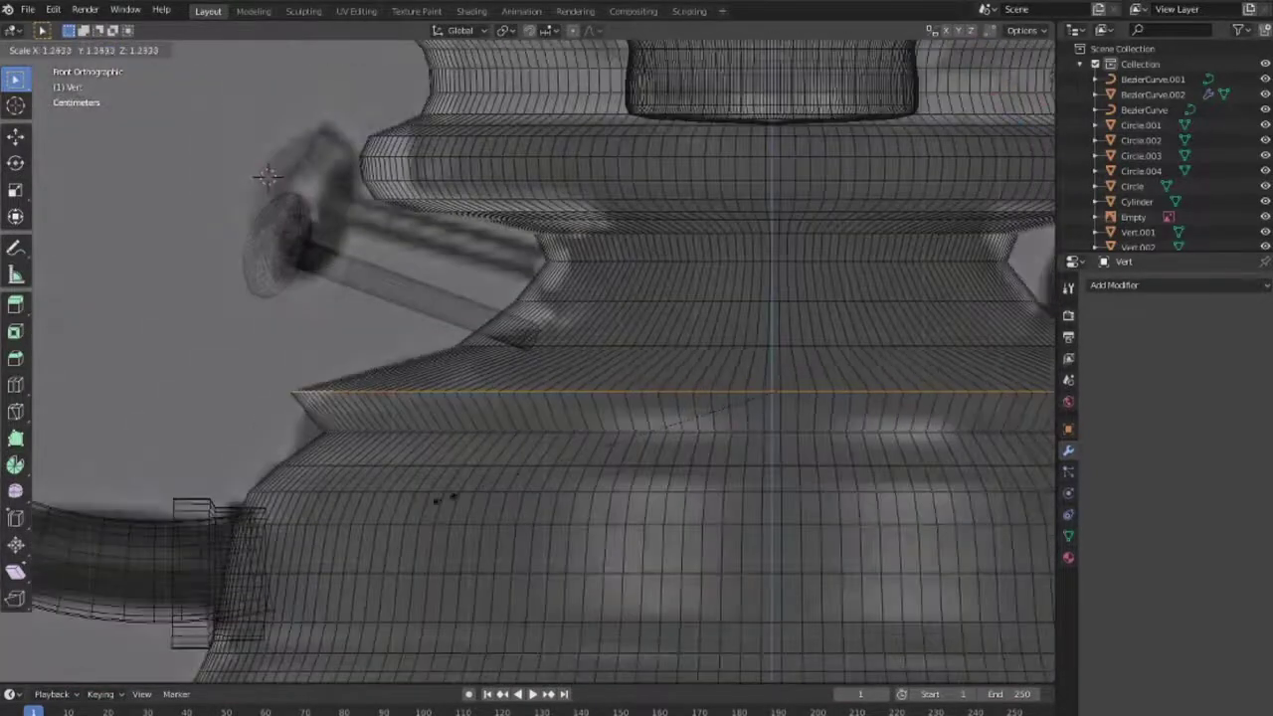
scroll(500, 475, down, 5)
mouse_move(583, 596)
middle_down()
mouse_move(760, 517)
mouse_move(801, 426)
middle_up()
key(KP_1)
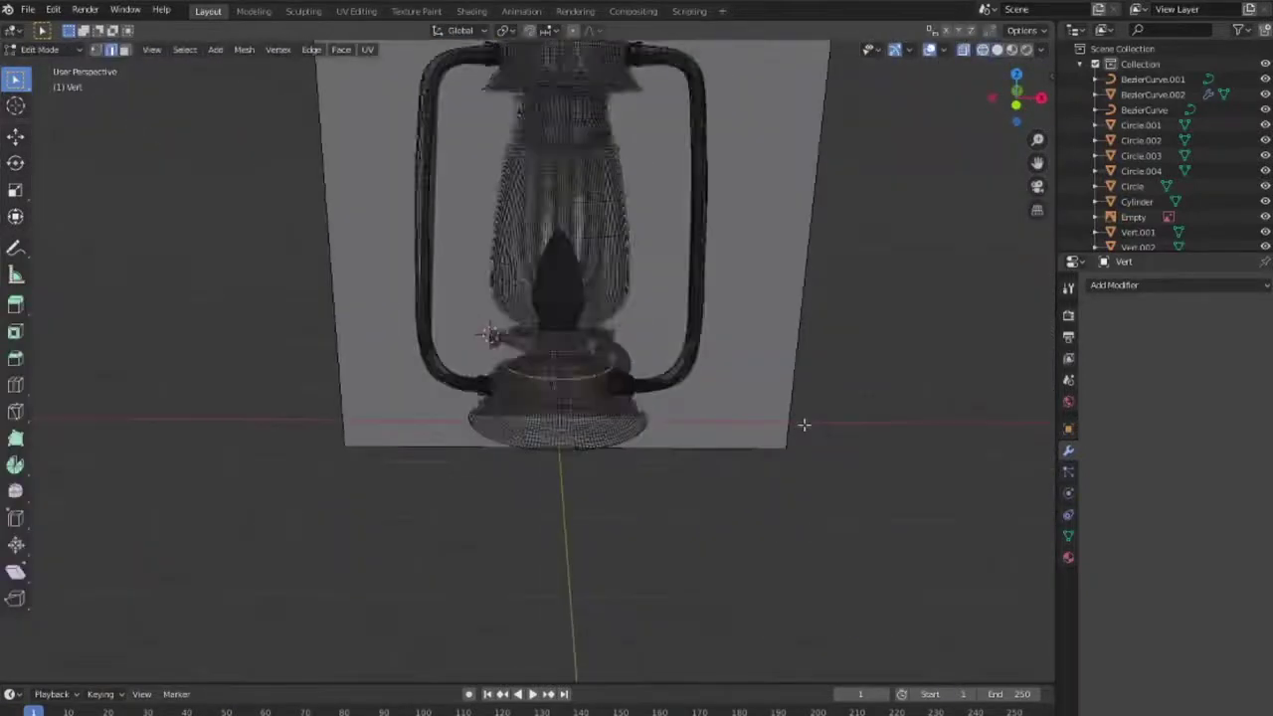
scroll(795, 407, up, 2)
scroll(642, 444, up, 4)
scroll(642, 444, down, 3)
scroll(653, 421, down, 3)
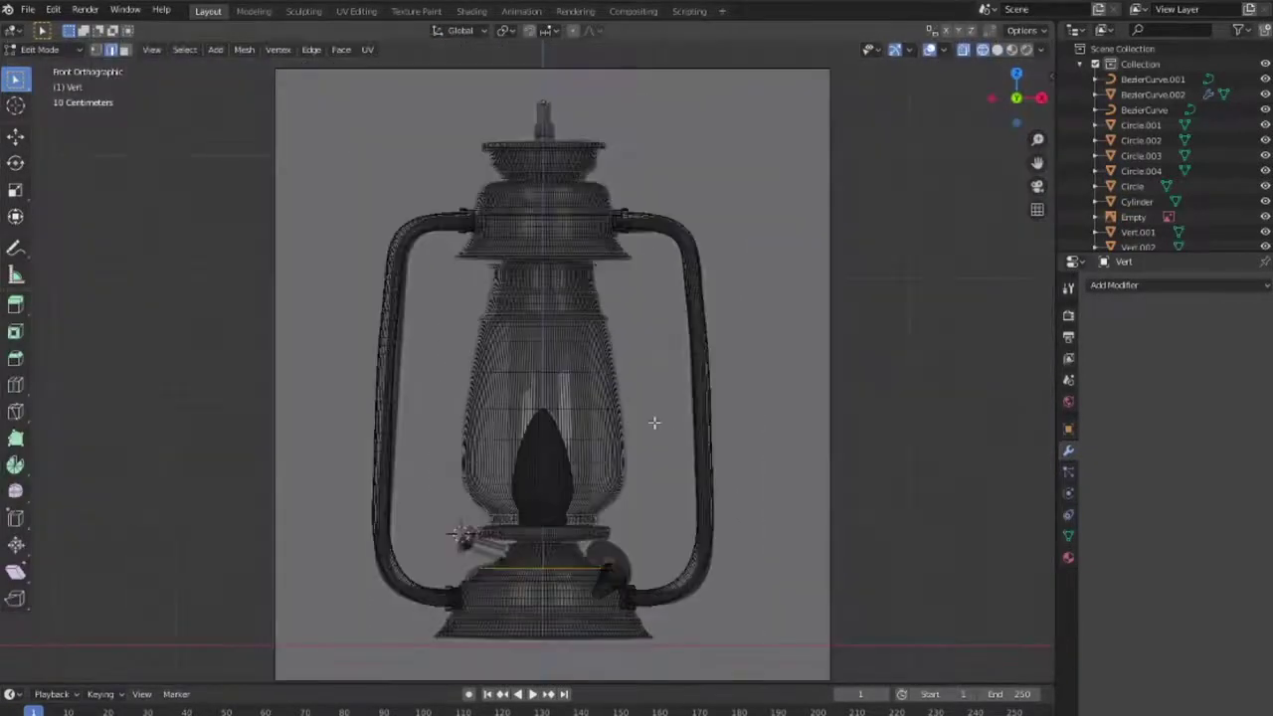
scroll(653, 421, down, 1)
Back in Object Mode with solid shading, hide the reference image backdrop
key(Tab)
key(shift+z)
mouse_move(985, 543)
middle_down()
mouse_move(802, 525)
mouse_move(812, 560)
mouse_move(470, 465)
middle_up()
click(766, 536)
key(h)
Select the lantern body, save the file, and open its Material Properties
key(KP_1)
scroll(614, 270, up, 3)
scroll(604, 361, up, 2)
scroll(605, 361, down, 4)
mouse_move(605, 360)
middle_down()
mouse_move(872, 427)
mouse_move(676, 419)
mouse_move(535, 370)
middle_up()
click(536, 370)
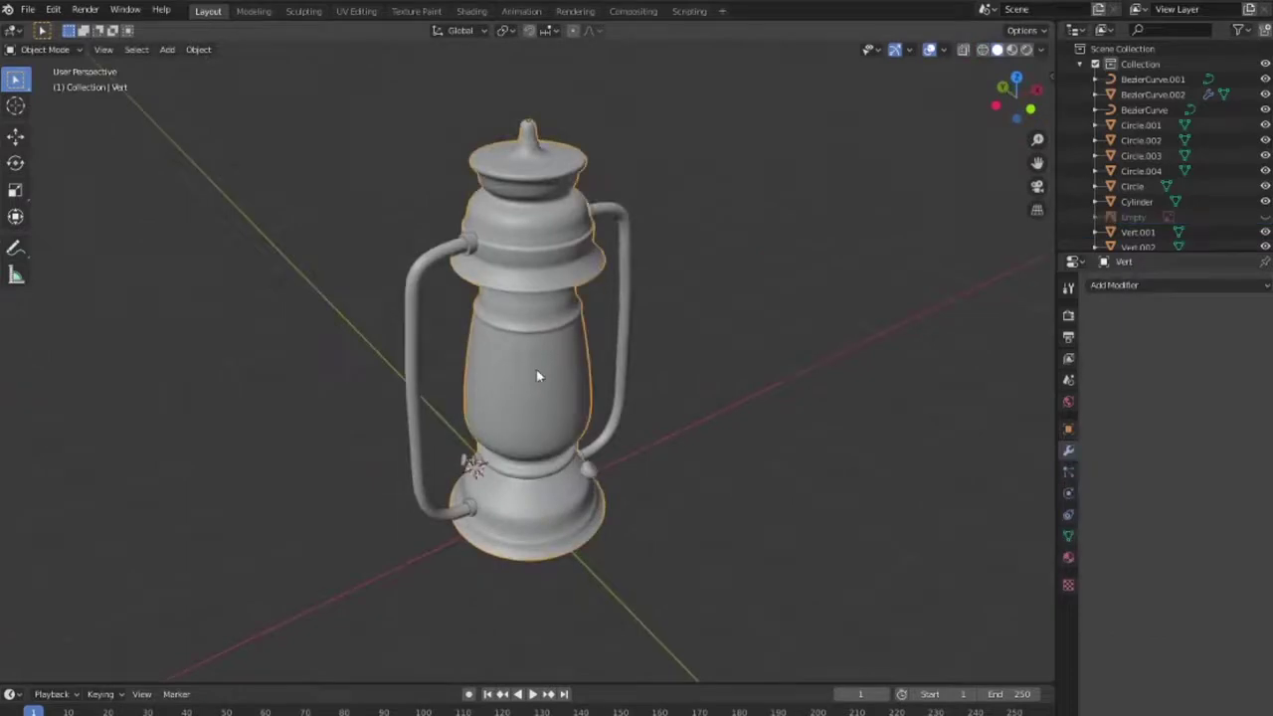
key(ctrl+s)
key(Return)
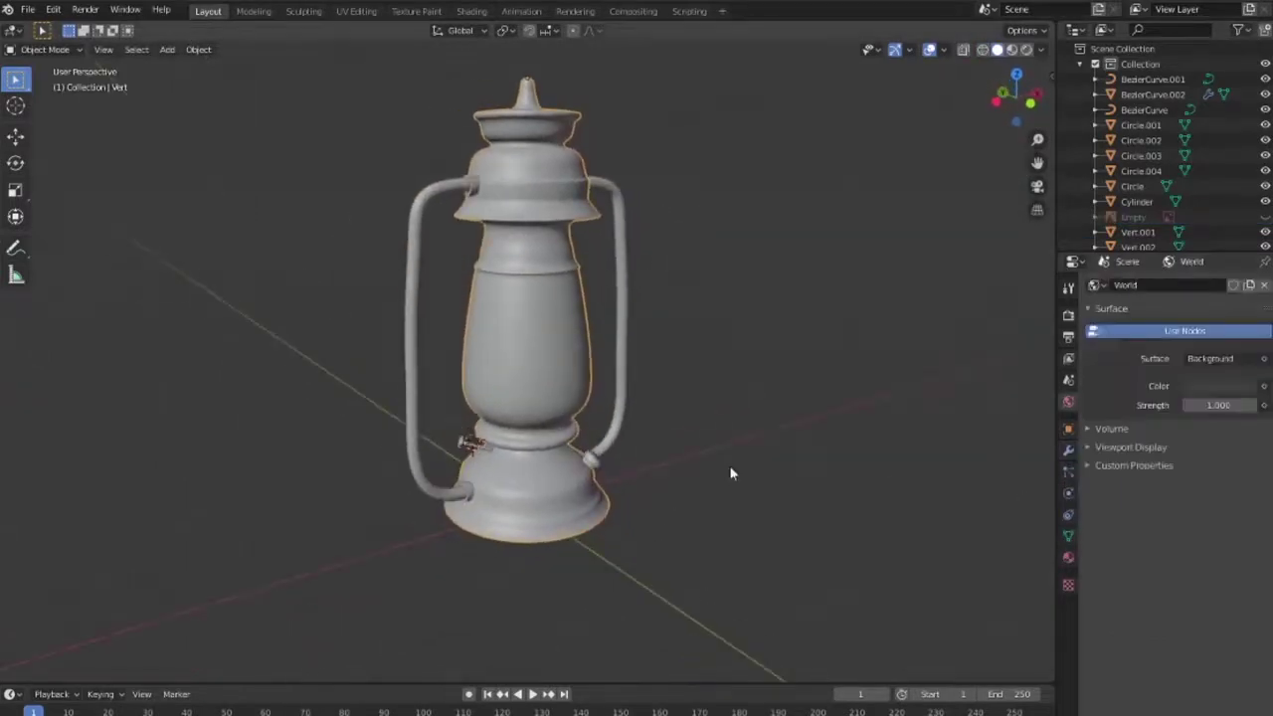
click(1068, 560)
Give the lantern body a new material with a black base colour
click(1193, 350)
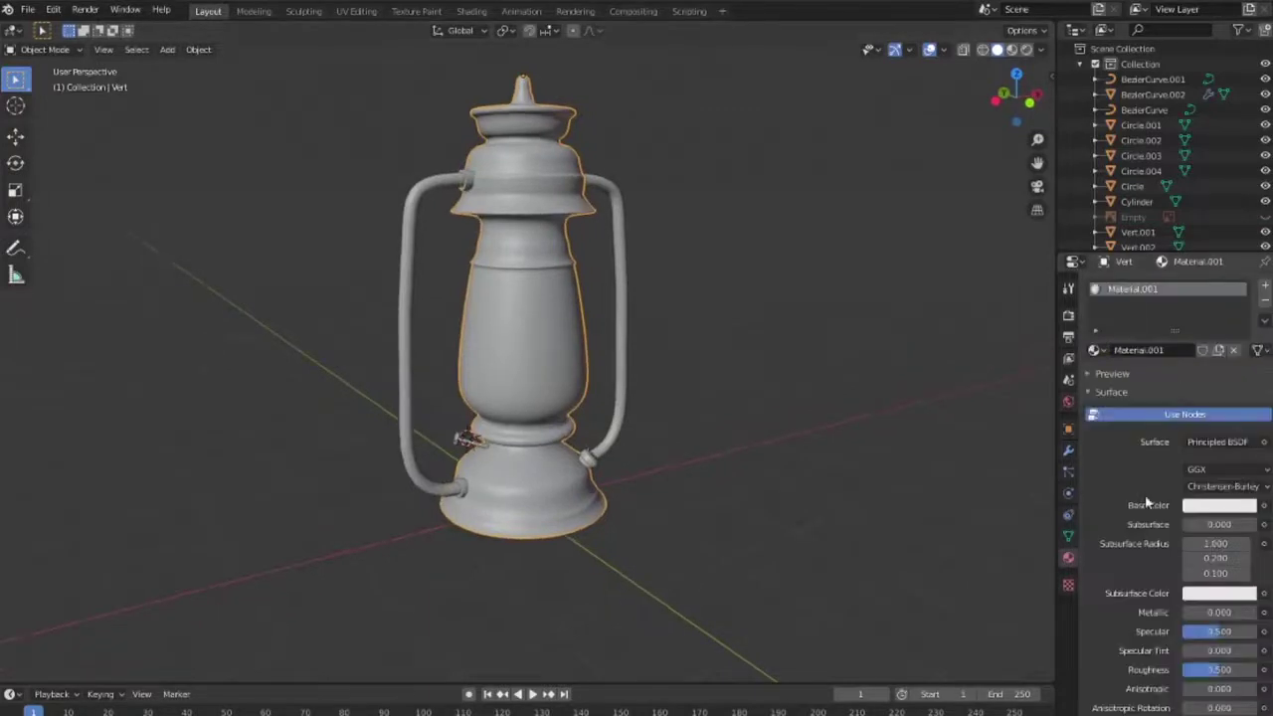
click(1206, 514)
key(Tab)
key(KP_1)
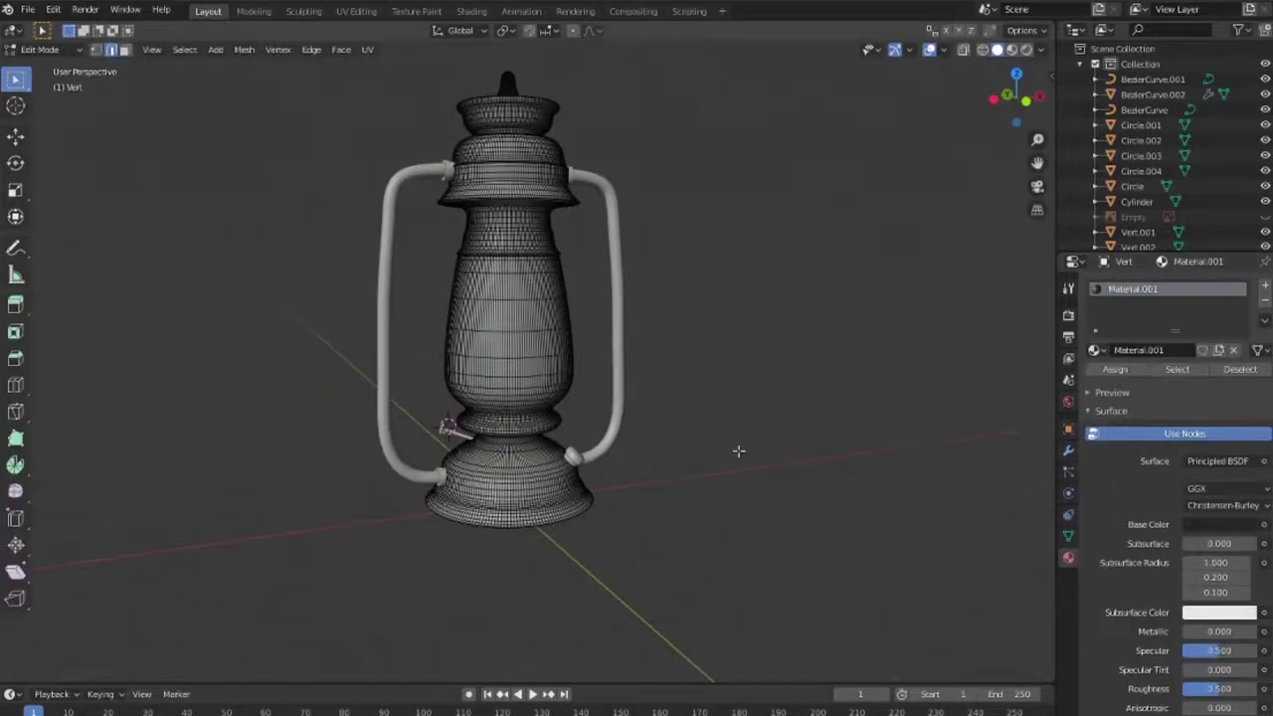
scroll(564, 467, up, 3)
scroll(563, 468, up, 2)
In Edit Mode, select only the glass chimney faces
drag(369, 431, 801, 583)
middle_drag(801, 583, 805, 513)
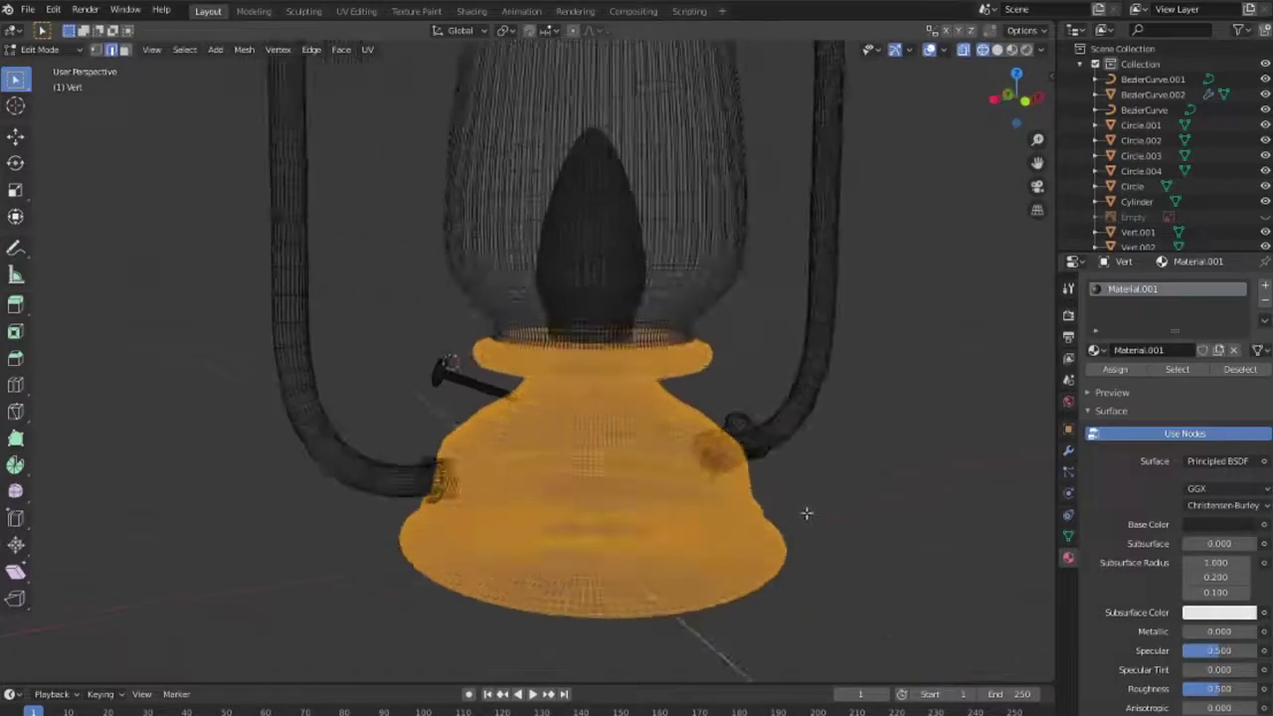
click(1159, 372)
click(1114, 369)
key(alt+a)
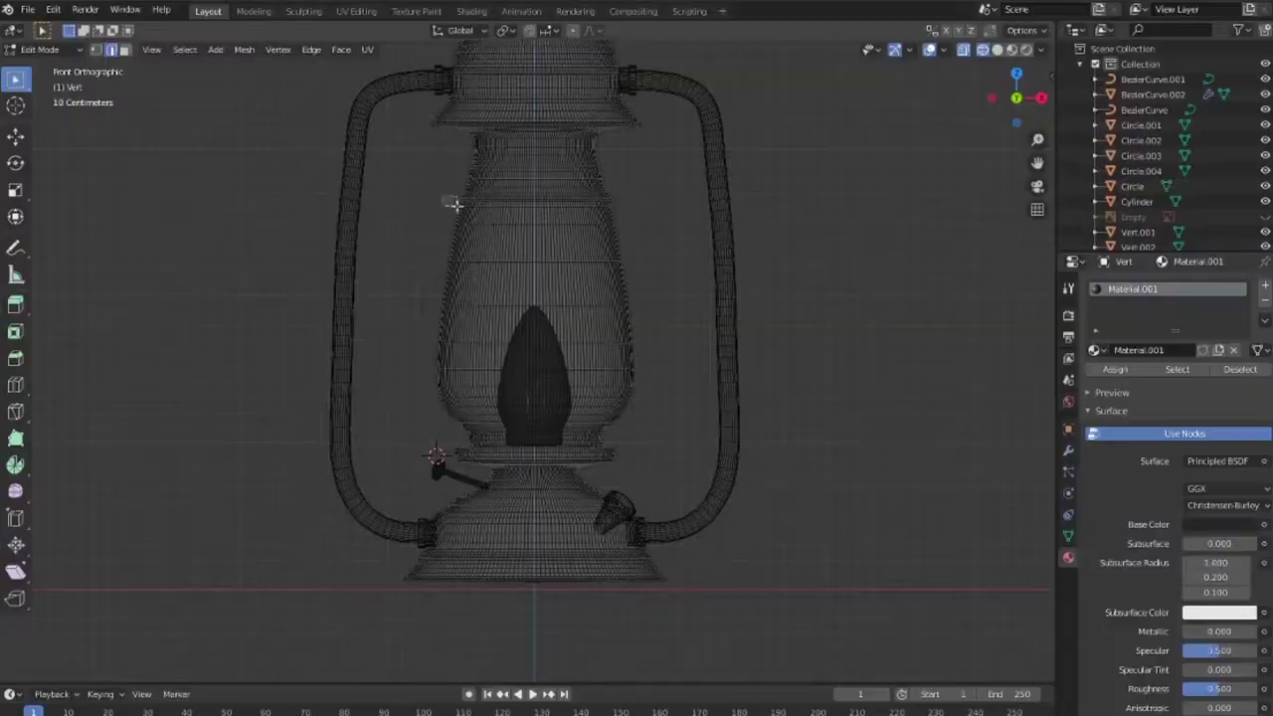
drag(684, 439, 595, 440)
scroll(594, 440, up, 4)
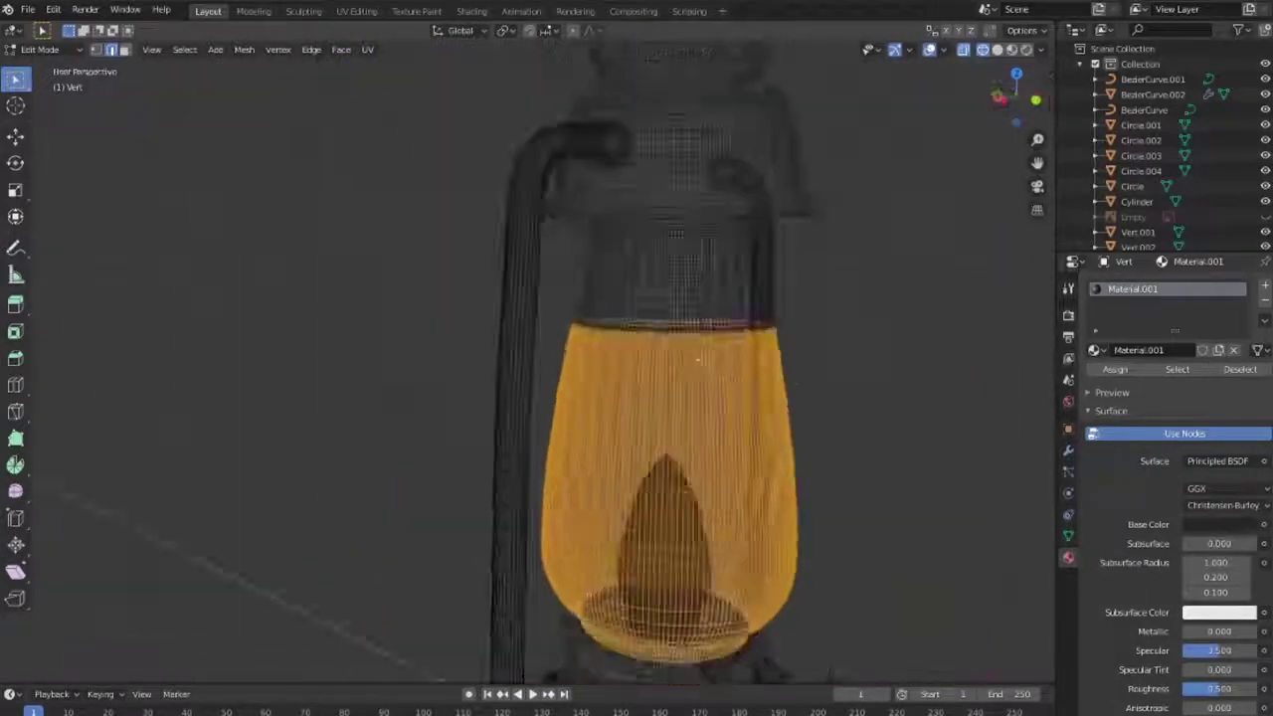
Add a second slot with new Material.002 set to Glass BSDF for the chimney
click(1264, 284)
click(1173, 380)
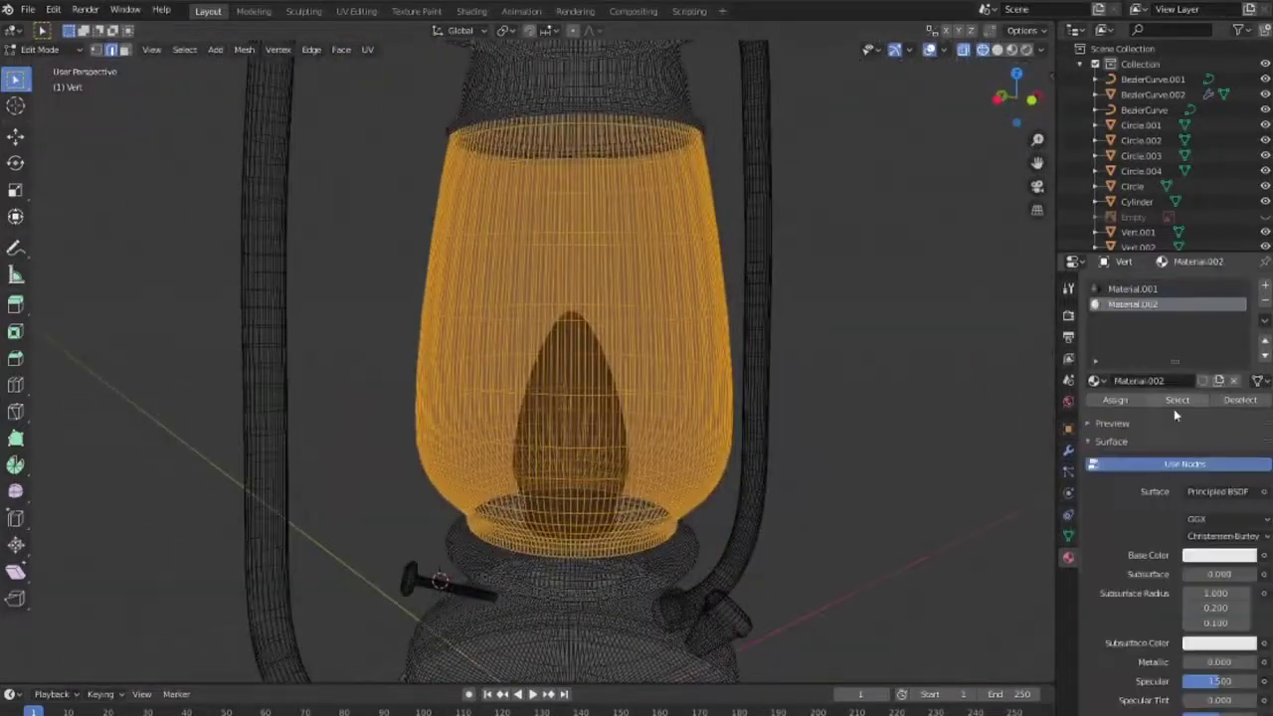
click(1217, 491)
click(1143, 208)
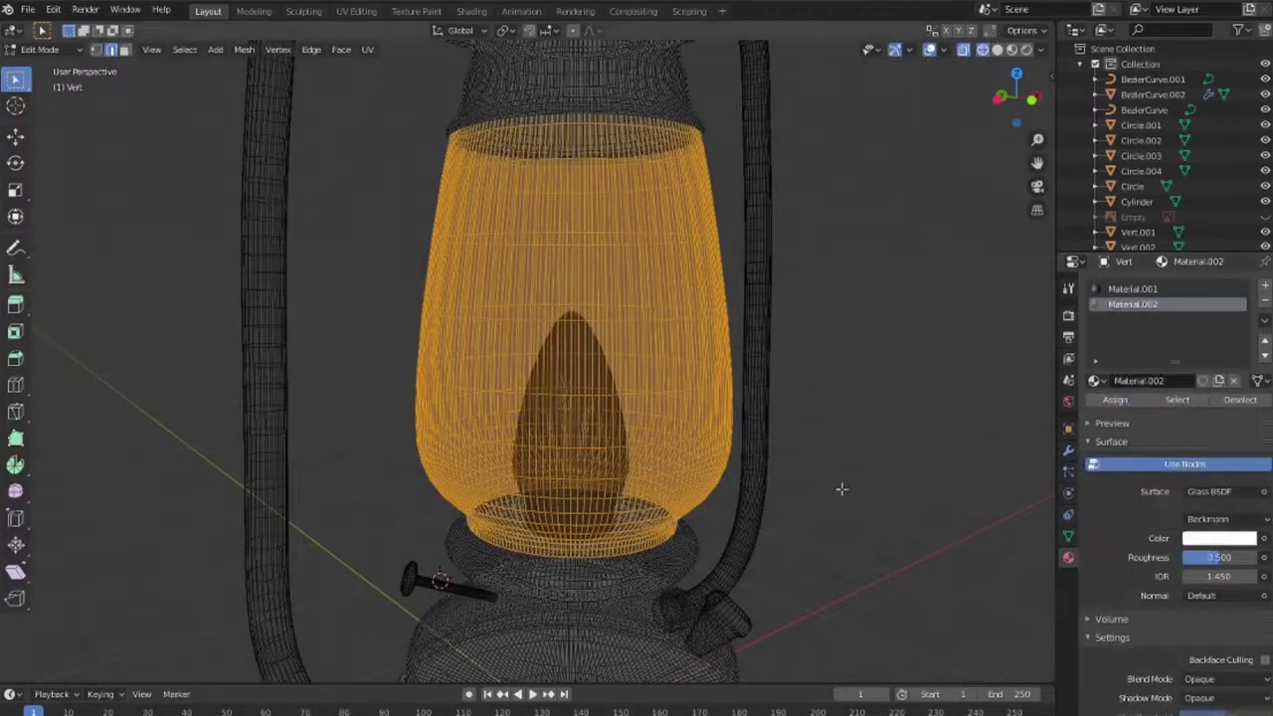
scroll(1115, 628, down, 4)
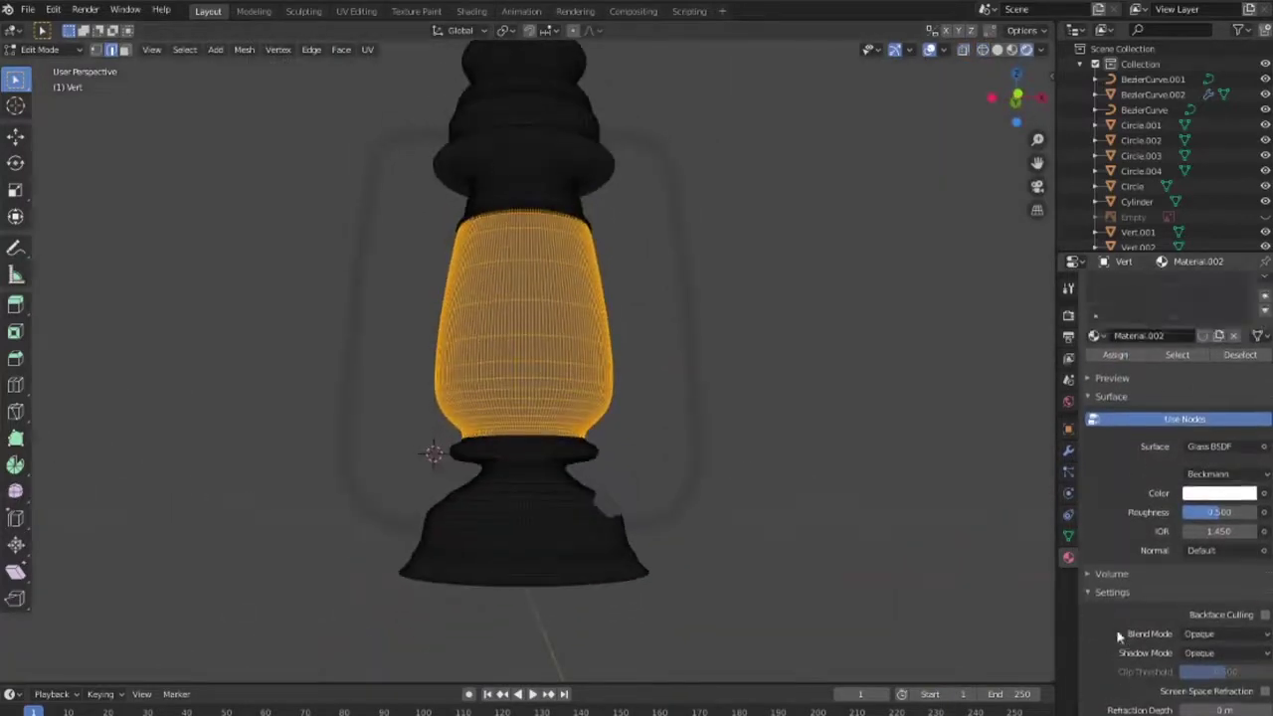
key(Tab)
Enlarge the bottom timeline area and turn it into a Shader Editor
drag(674, 684, 674, 488)
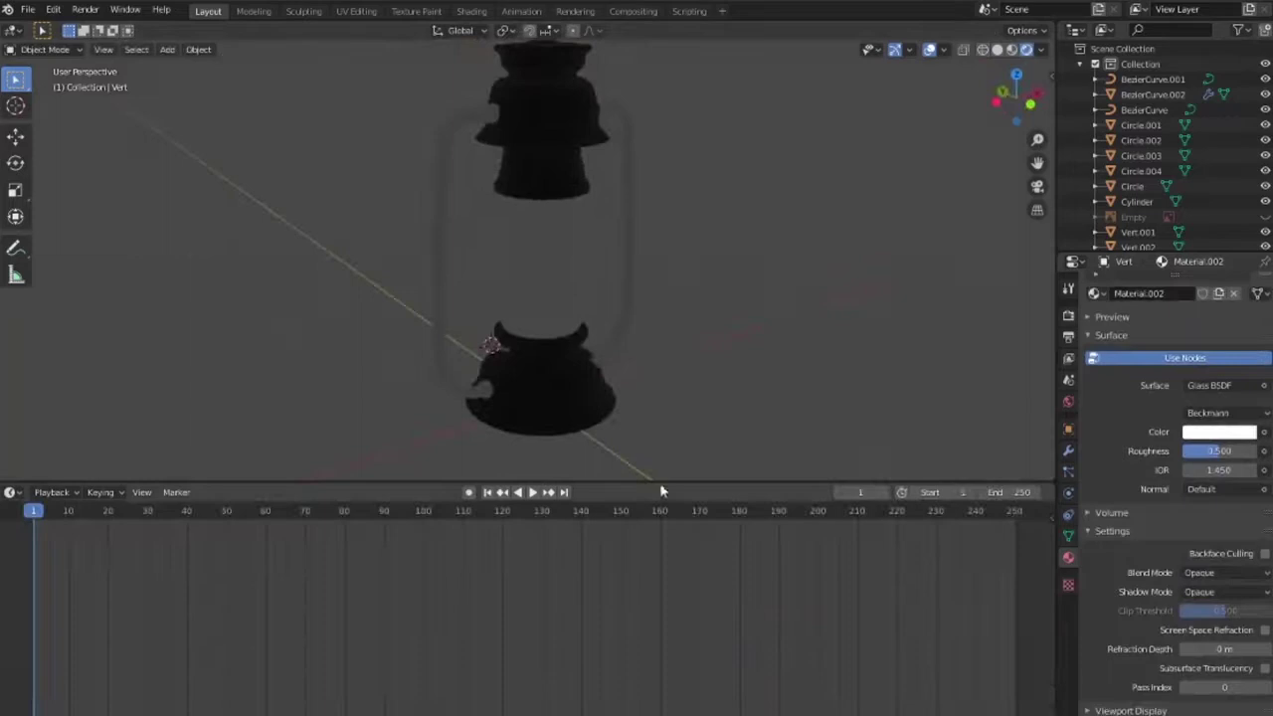
click(12, 492)
click(39, 599)
scroll(552, 677, up, 2)
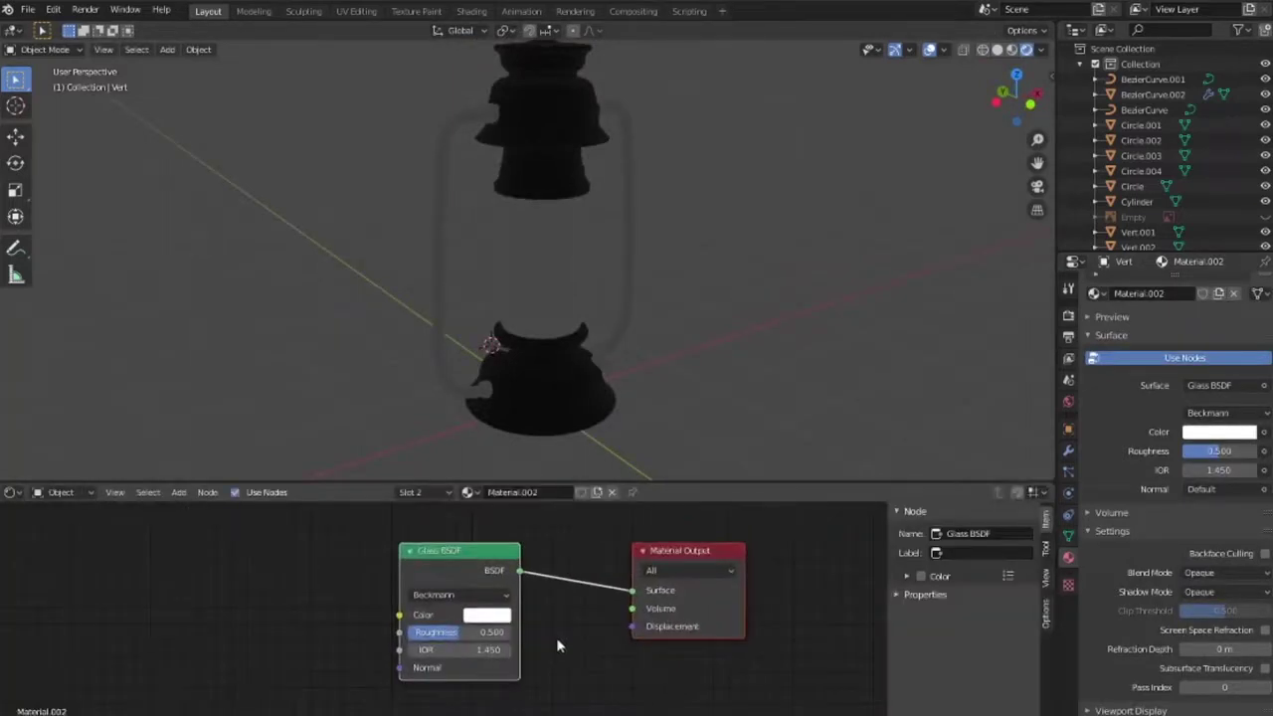
scroll(552, 677, up, 2)
Select the metal faces and show Material.001 in the shader editor, checking its base colour
key(Tab)
key(a)
key(alt+a)
click(1177, 399)
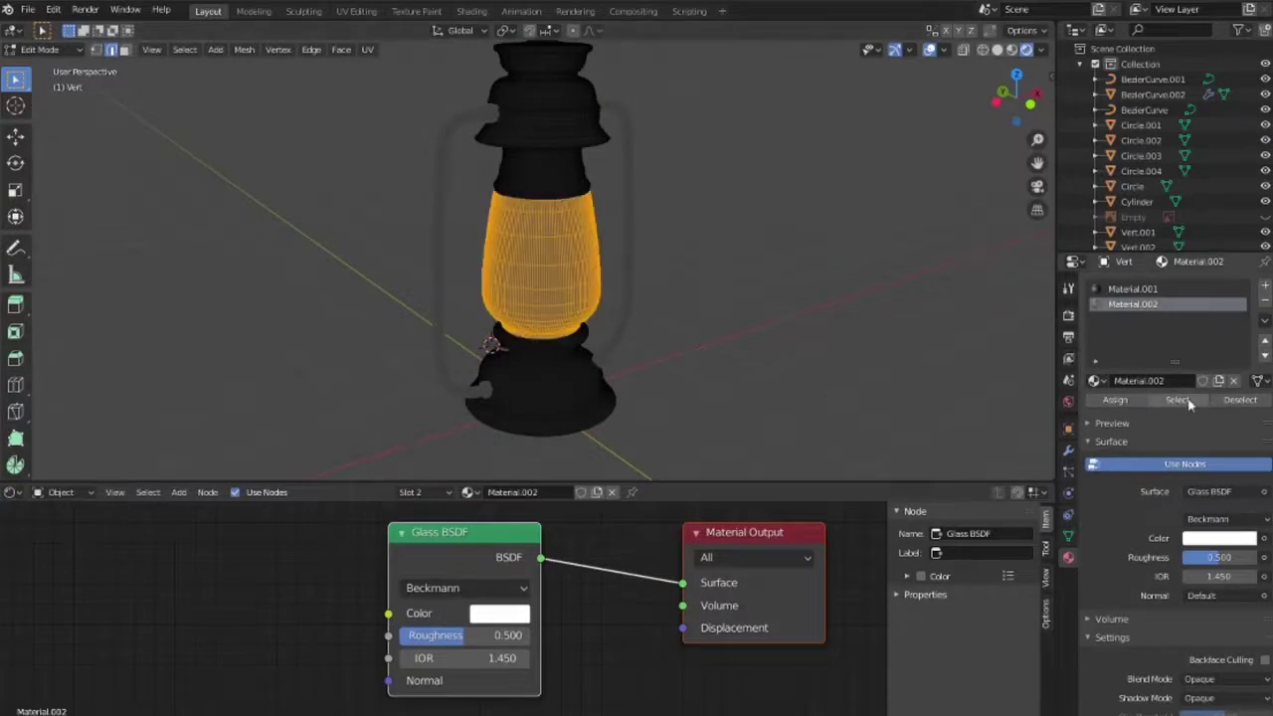
key(ctrl+i)
click(423, 491)
click(417, 524)
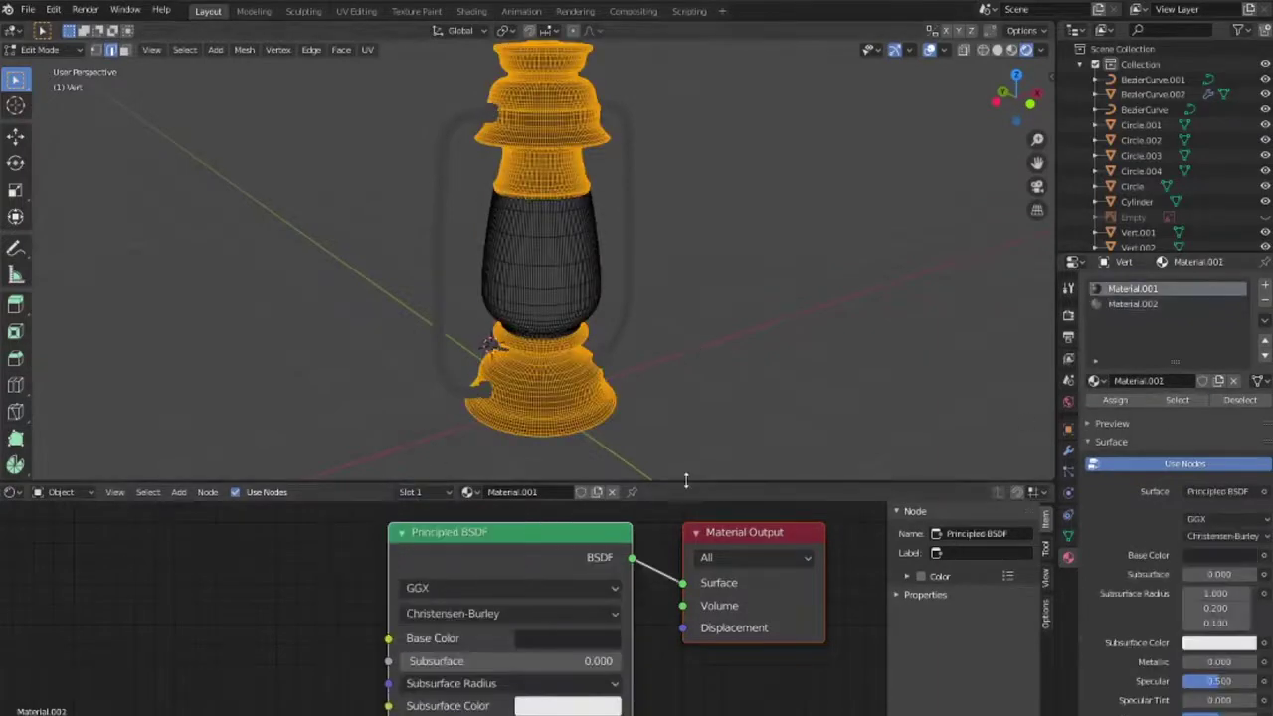
drag(685, 484, 685, 394)
scroll(666, 549, down, 2)
click(542, 494)
click(1041, 49)
Switch the shader editor to World nodes and add an Image Texture node
click(60, 394)
click(79, 435)
scroll(548, 619, up, 2)
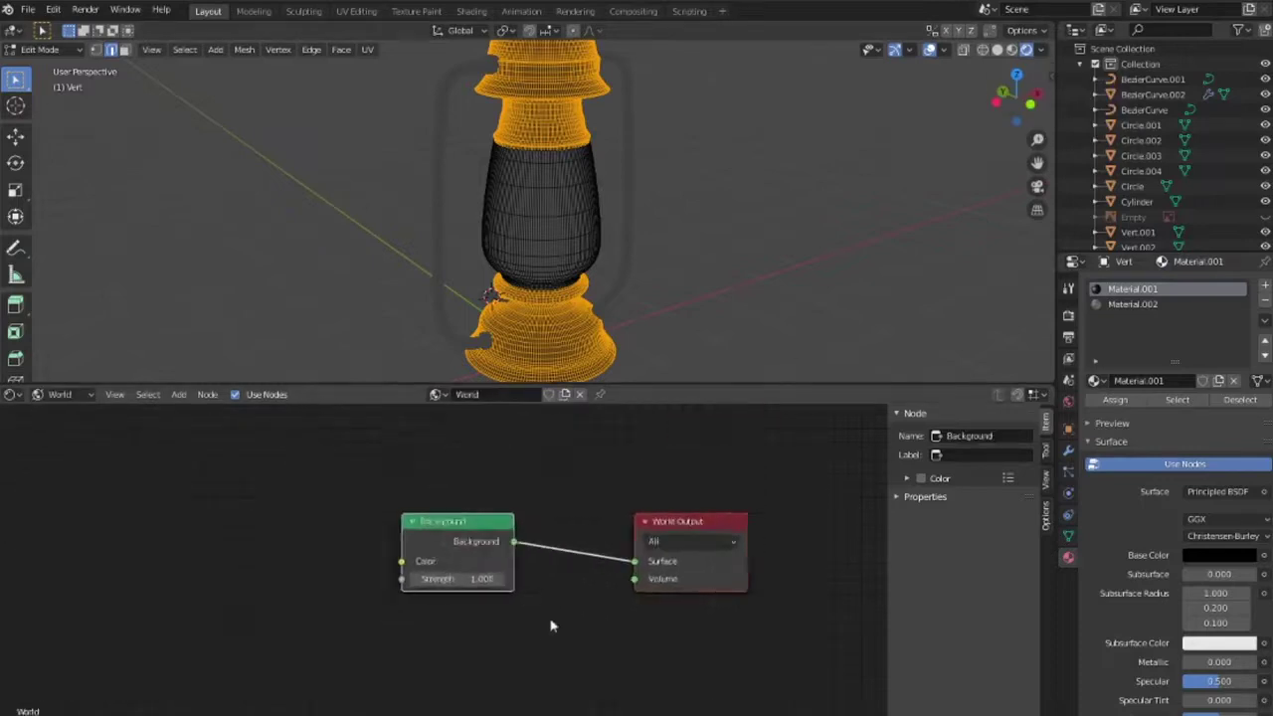
middle_drag(548, 619, 573, 606)
key(shift+a)
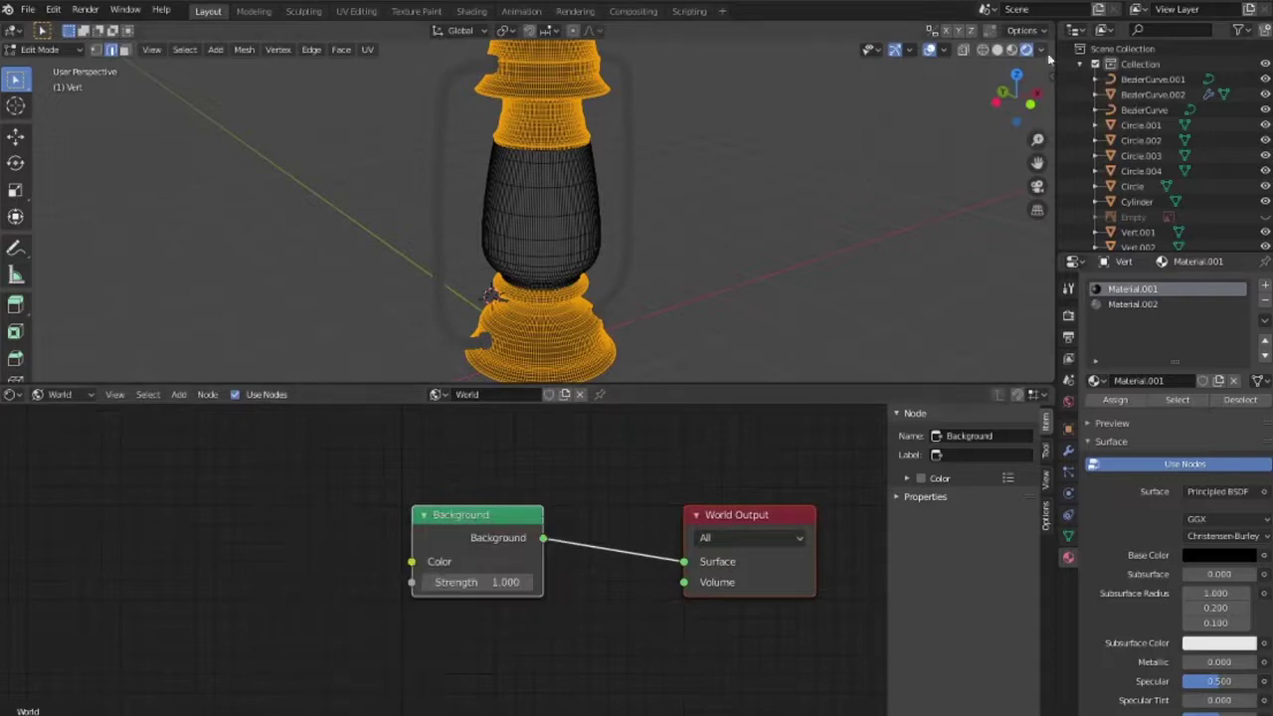
click(1028, 53)
key(shift+a)
click(440, 412)
click(288, 473)
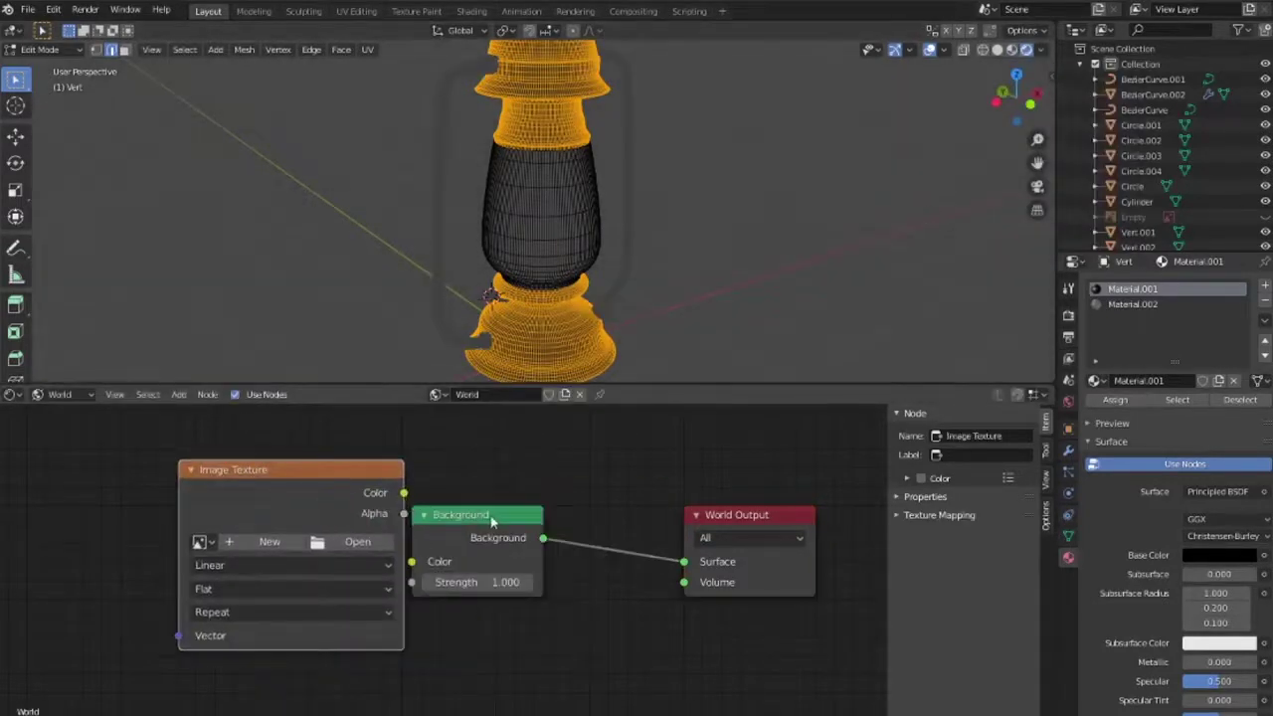
Load abandoned_tank_farm_03_1k.hdr into the world's Image Texture node
drag(491, 517, 586, 491)
click(354, 542)
click(314, 545)
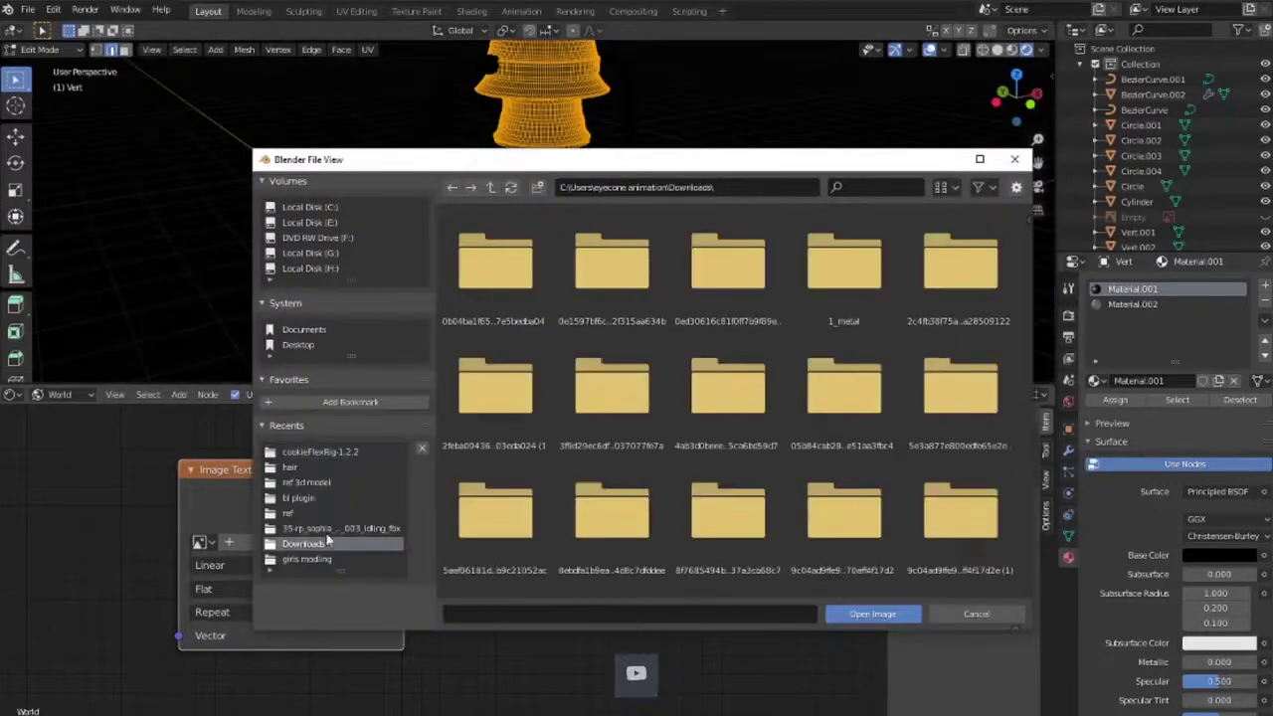
click(297, 460)
click(292, 497)
double_click(612, 388)
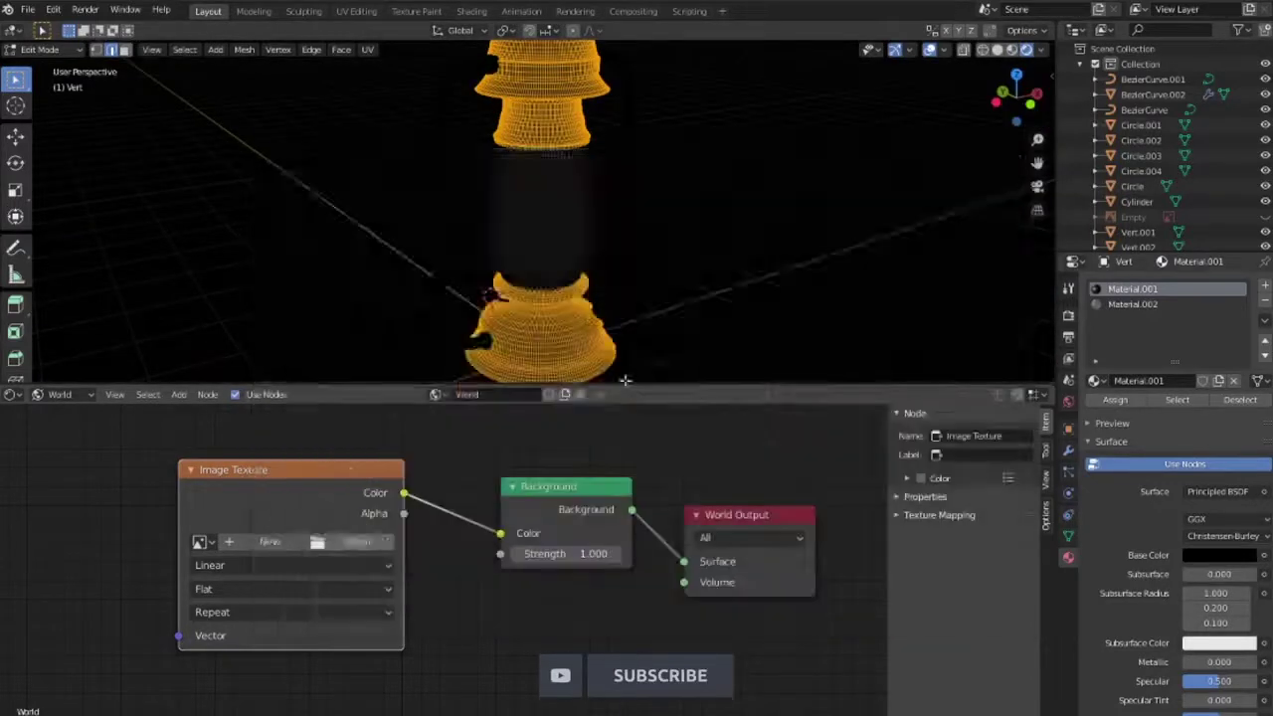
mouse_move(657, 286)
middle_down()
mouse_move(689, 298)
mouse_move(705, 244)
mouse_move(502, 325)
middle_up()
Add a plane and scale it up beneath the lantern
key(Tab)
key(shift+a)
click(676, 336)
key(s)
click(727, 349)
middle_drag(727, 349, 700, 236)
scroll(702, 233, up, 1)
scroll(713, 260, up, 1)
scroll(396, 541, down, 2)
scroll(395, 541, down, 2)
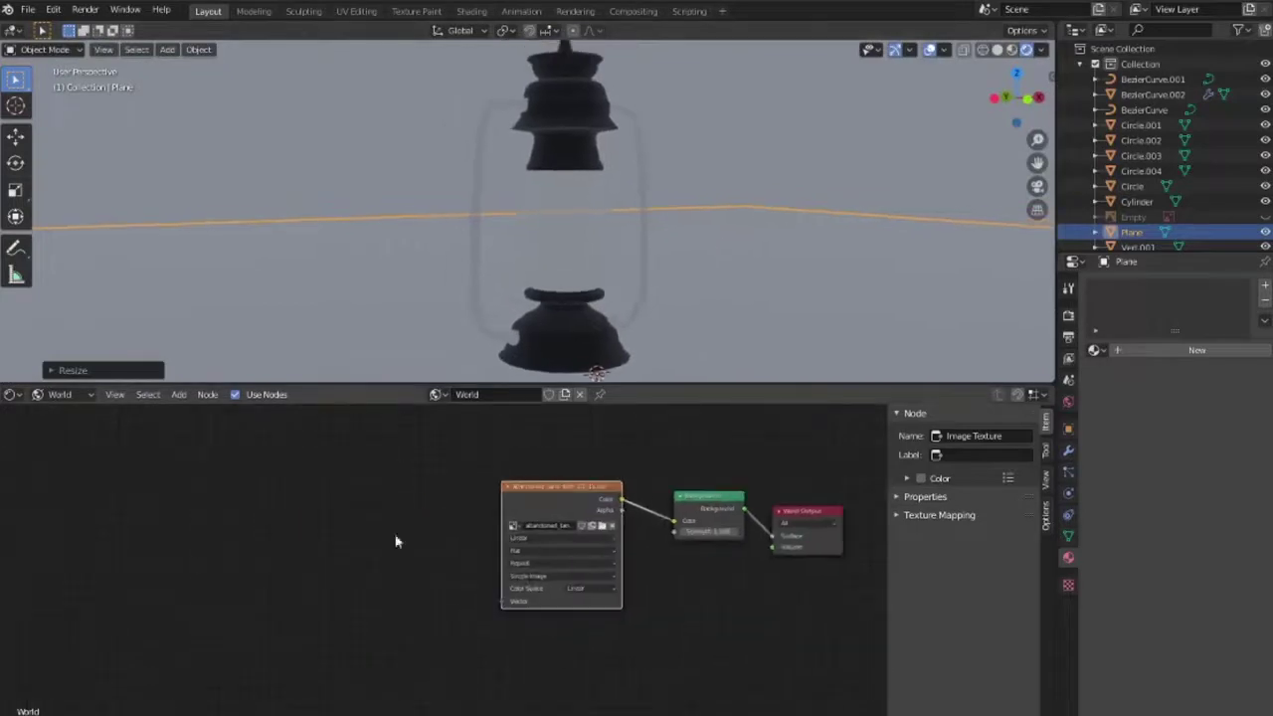
Enable the Node Wrangler add-on in Preferences
click(53, 9)
click(79, 231)
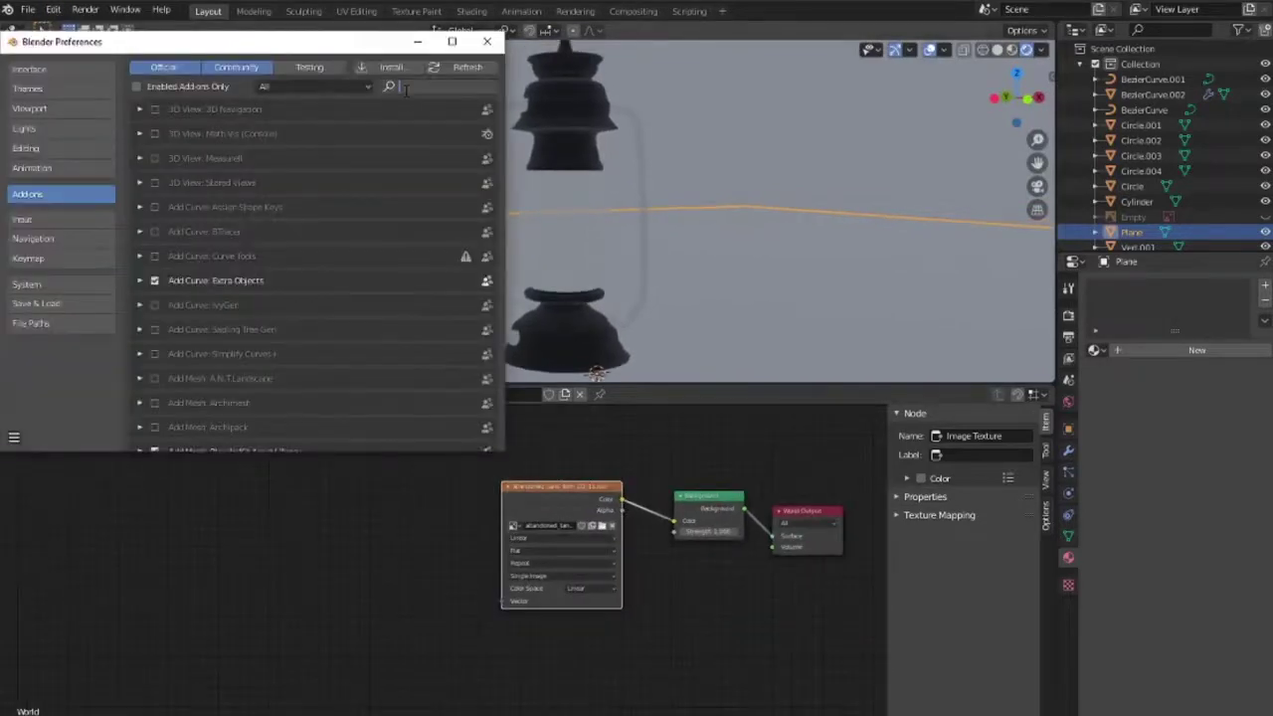
text(lam)
key(BackSpace)
key(BackSpace)
key(BackSpace)
text(node)
click(155, 133)
click(486, 41)
Add Texture Coordinate and Mapping nodes to the Image Texture with Ctrl+T
click(610, 534)
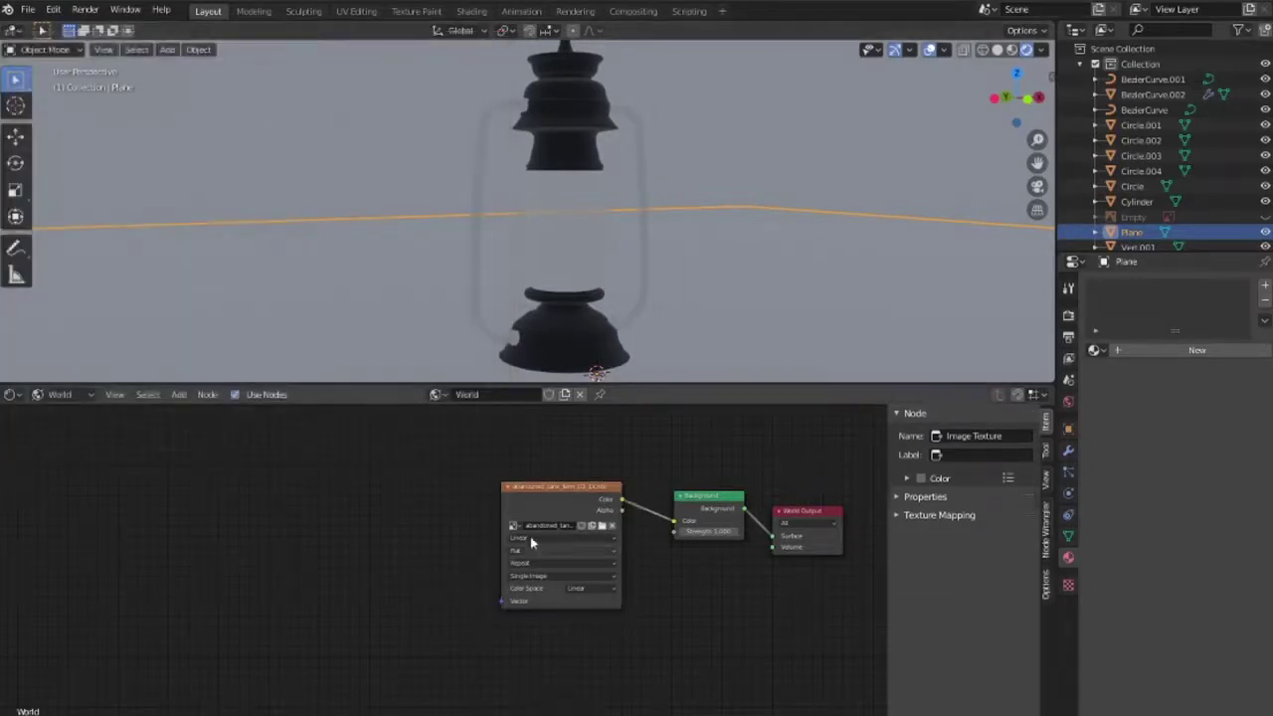
key(ctrl+t)
middle_drag(781, 261, 607, 297)
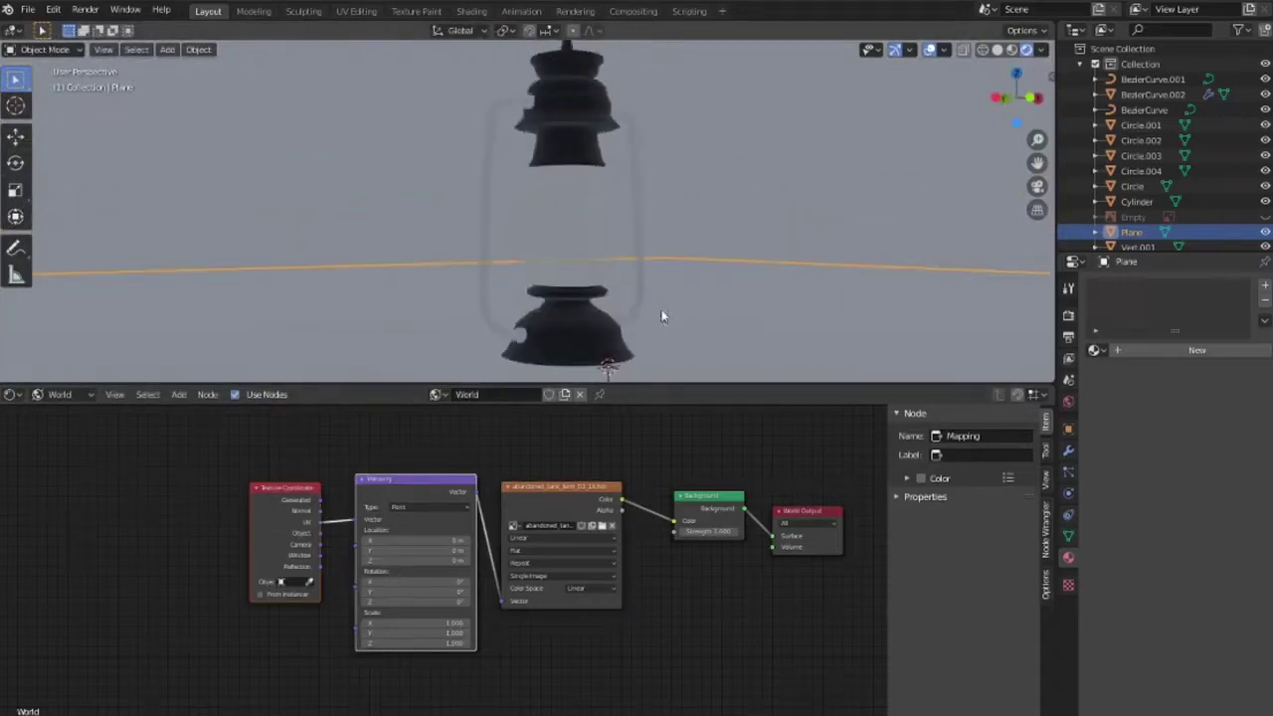
Assign the black Material.001 to the Circle and Circle.003 ring parts of the lantern
click(638, 293)
click(60, 394)
click(60, 374)
click(557, 393)
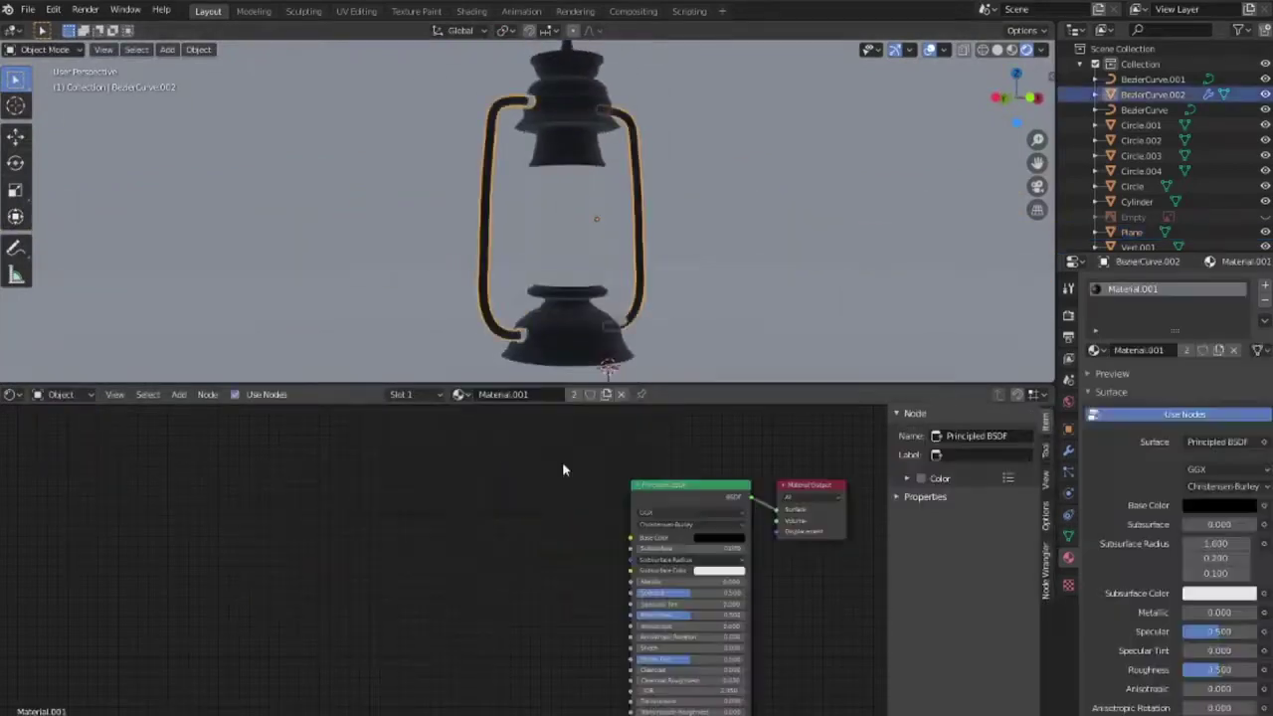
scroll(520, 354, up, 2)
click(517, 360)
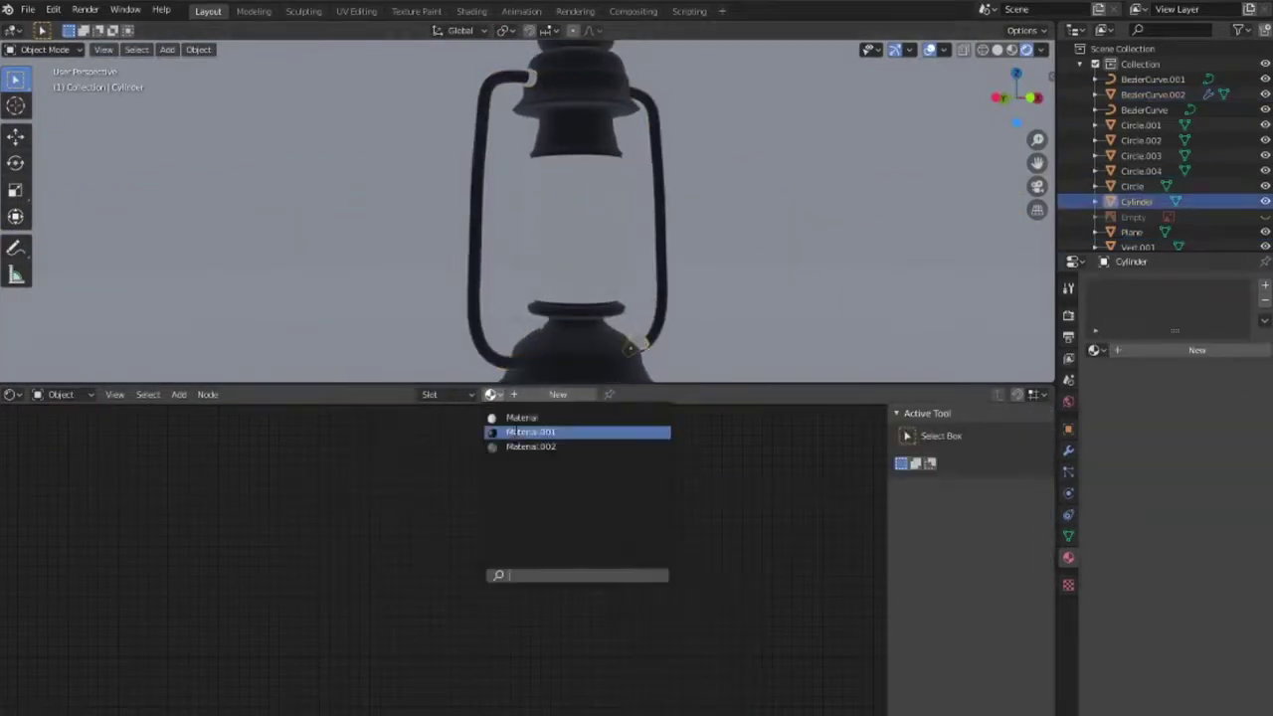
click(593, 313)
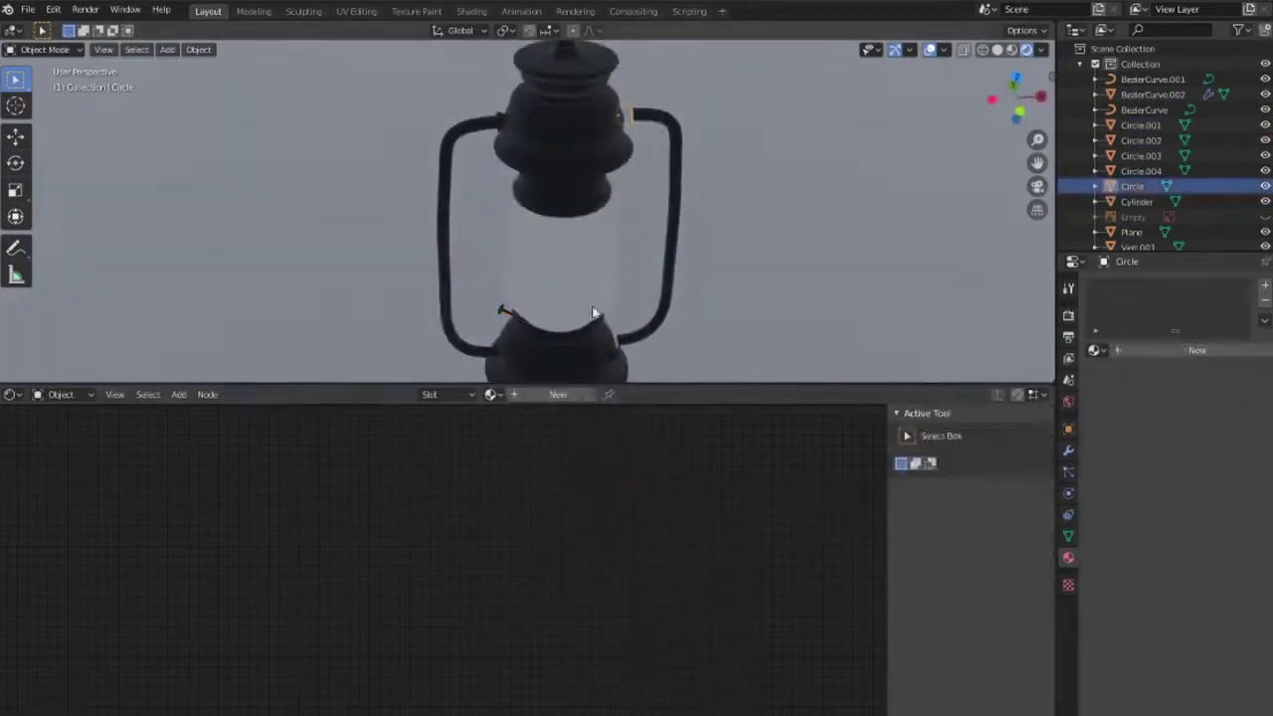
click(500, 396)
click(527, 431)
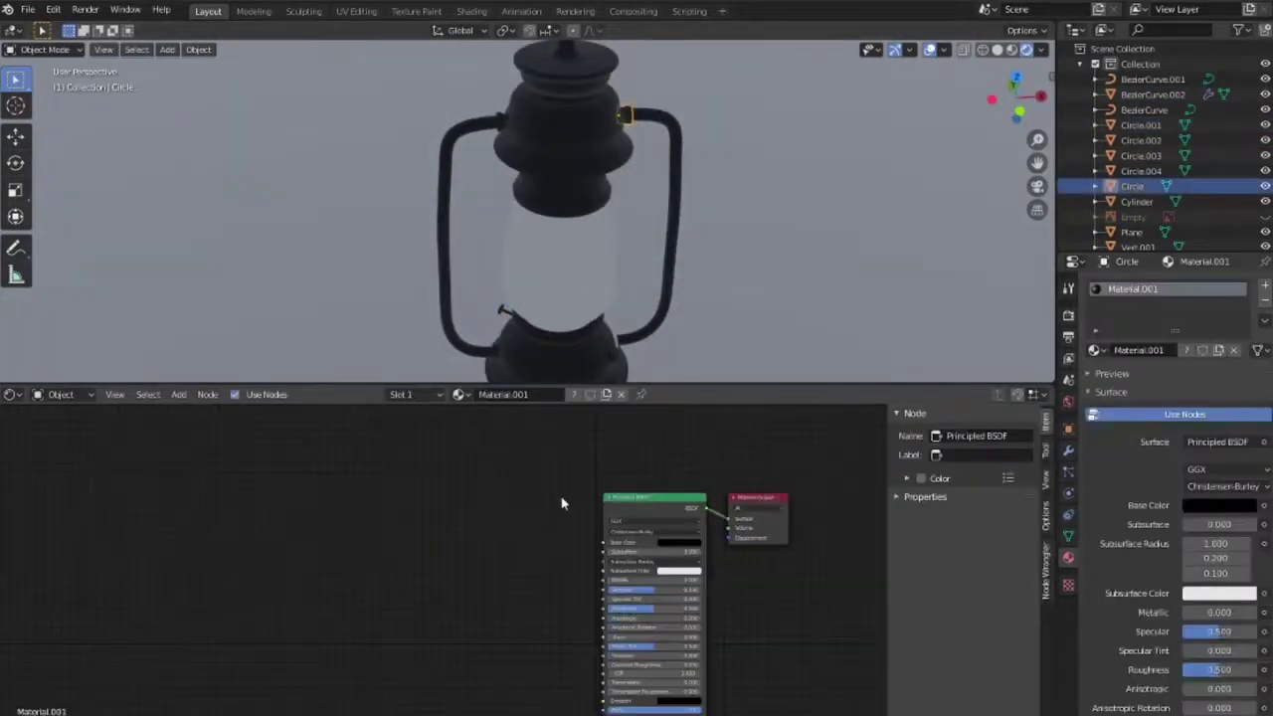
click(583, 311)
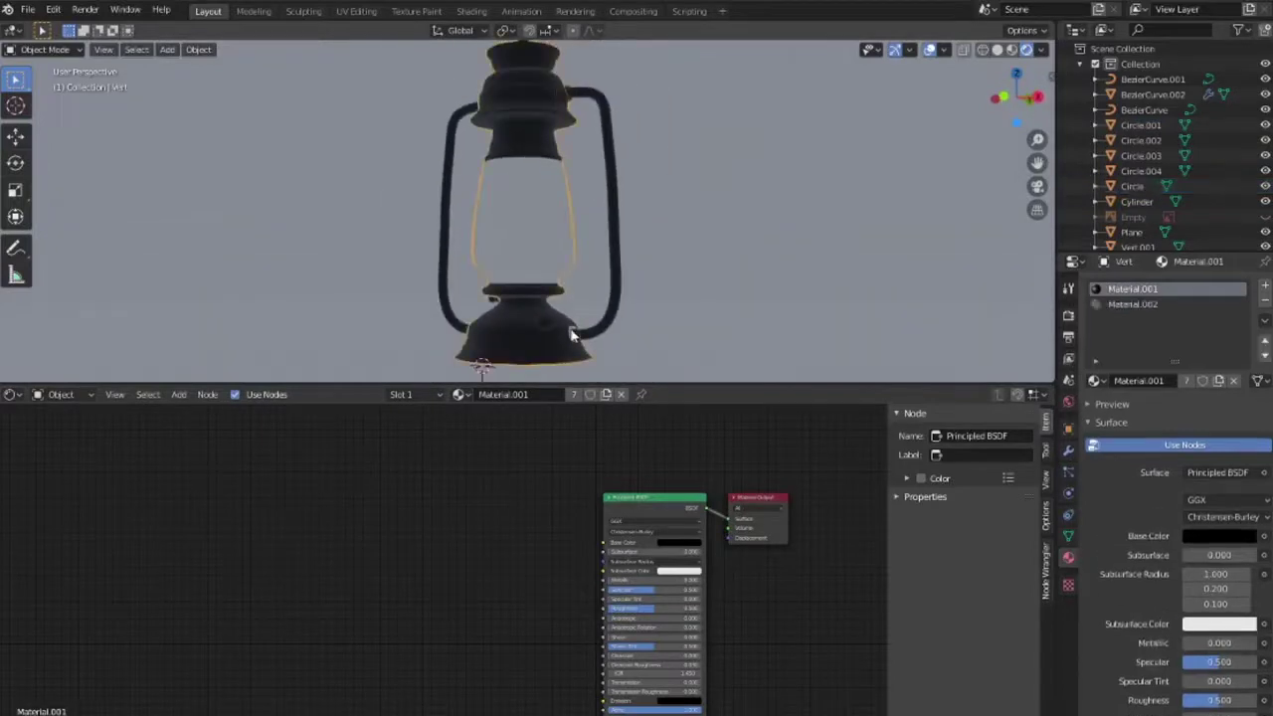
click(490, 394)
click(530, 432)
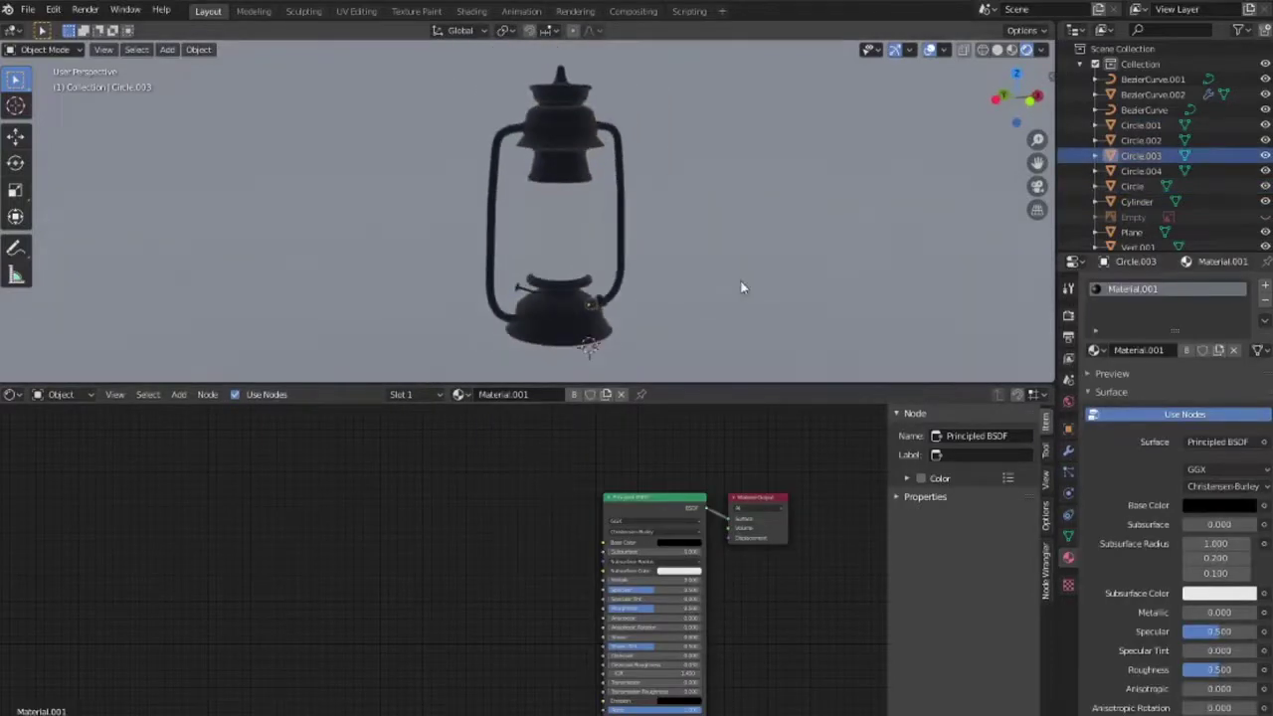
Set the render engine to Cycles and adjust the black metal's roughness to 0.332
scroll(741, 287, up, 3)
scroll(701, 259, up, 2)
scroll(673, 605, up, 2)
scroll(673, 605, up, 2)
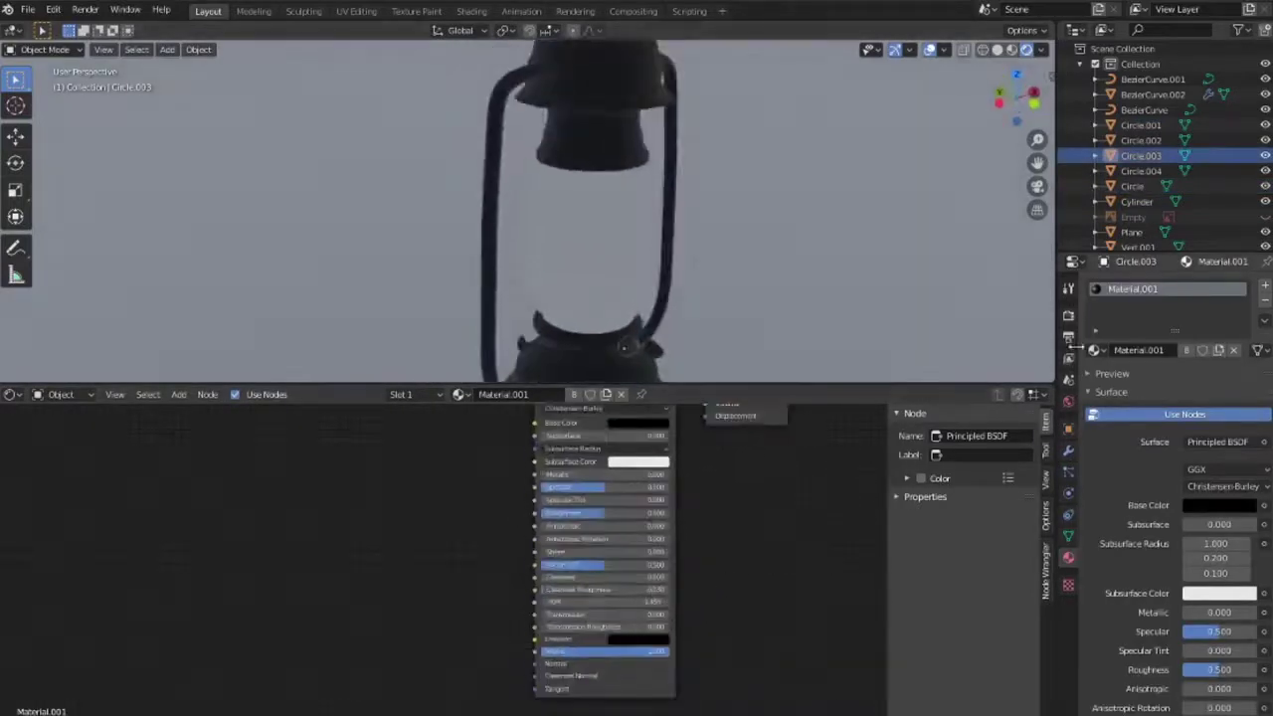
click(1068, 314)
click(1223, 285)
click(1193, 332)
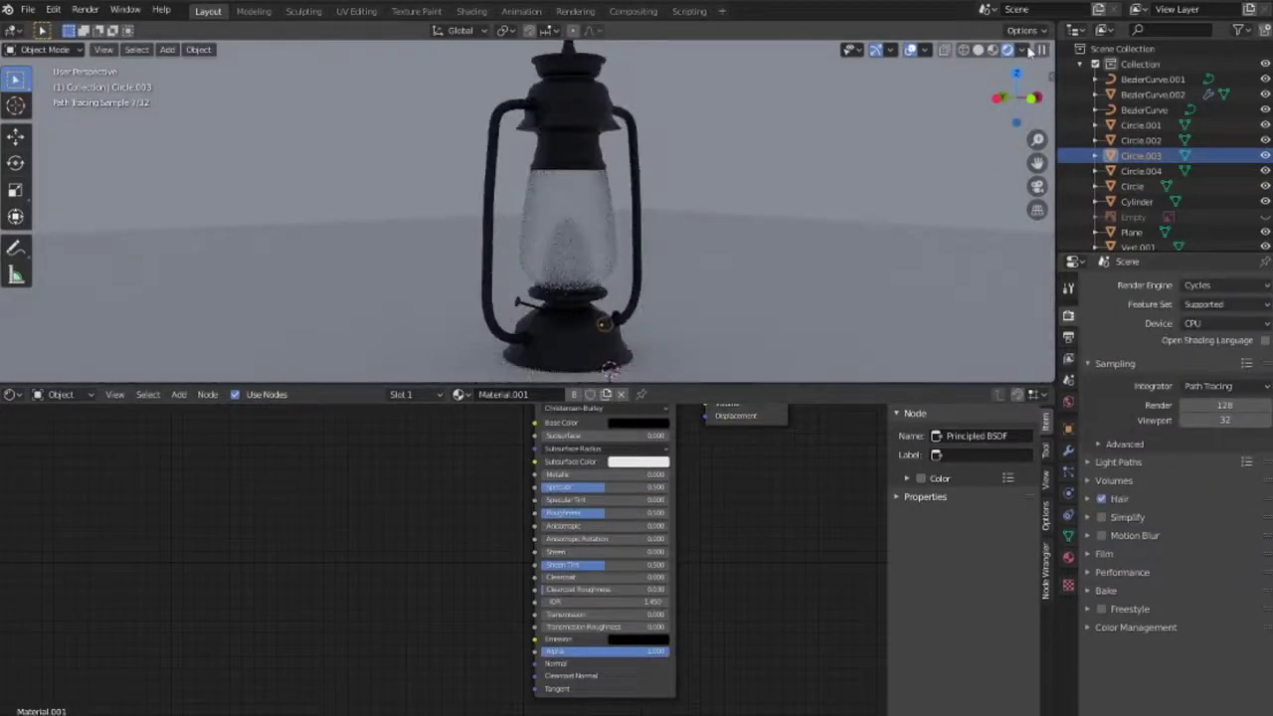
click(1223, 285)
click(1208, 304)
click(1223, 284)
click(1211, 341)
mouse_move(601, 512)
mouse_down()
mouse_move(631, 512)
mouse_move(621, 474)
mouse_move(642, 535)
mouse_up()
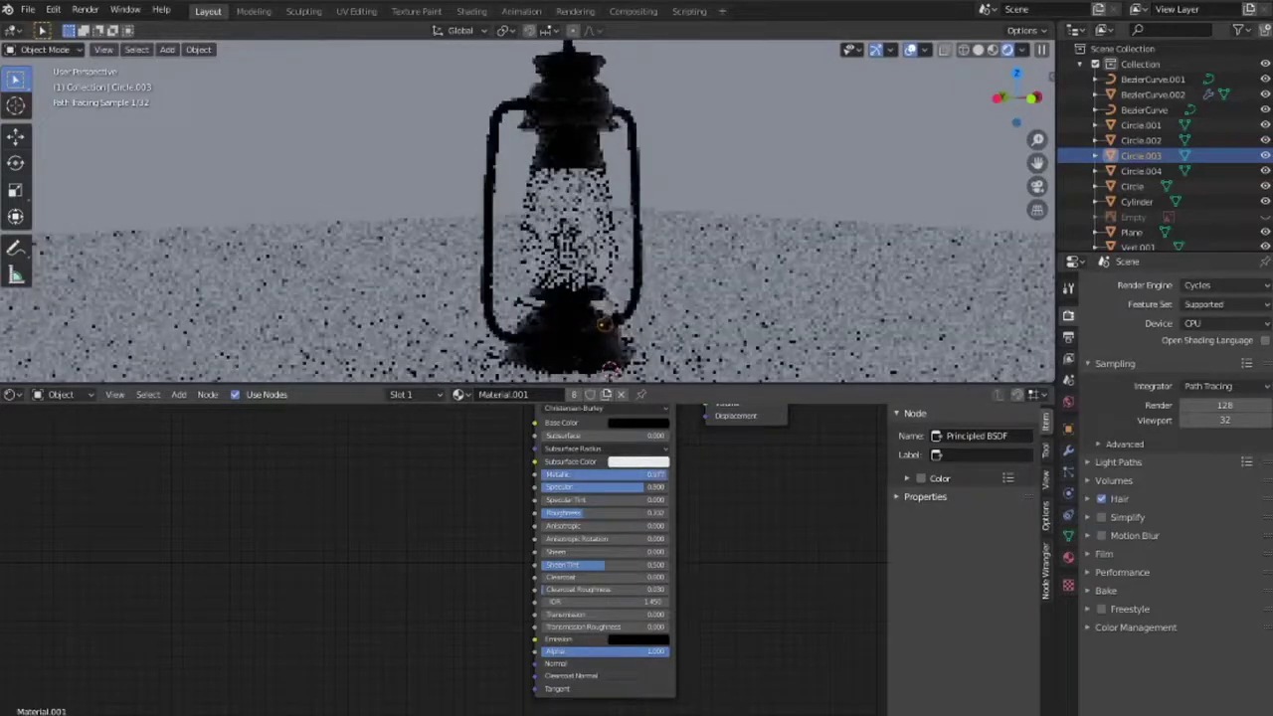
Add a Sun light from the front view and confirm its rotation
scroll(756, 274, down, 2)
key(KP_1)
key(shift+a)
click(489, 356)
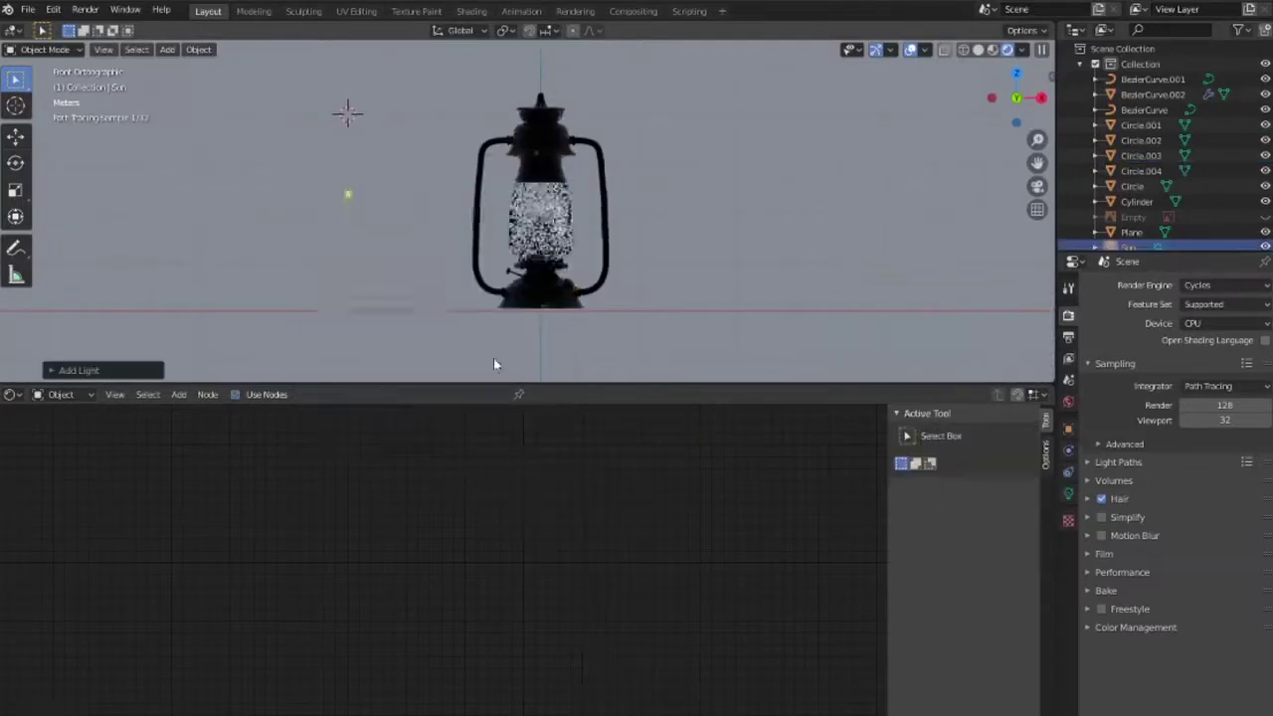
click(751, 154)
mouse_move(701, 212)
middle_down()
mouse_move(726, 344)
mouse_move(724, 230)
middle_up()
Lower the lantern metal's Metallic and Roughness values to make it shinier
click(647, 308)
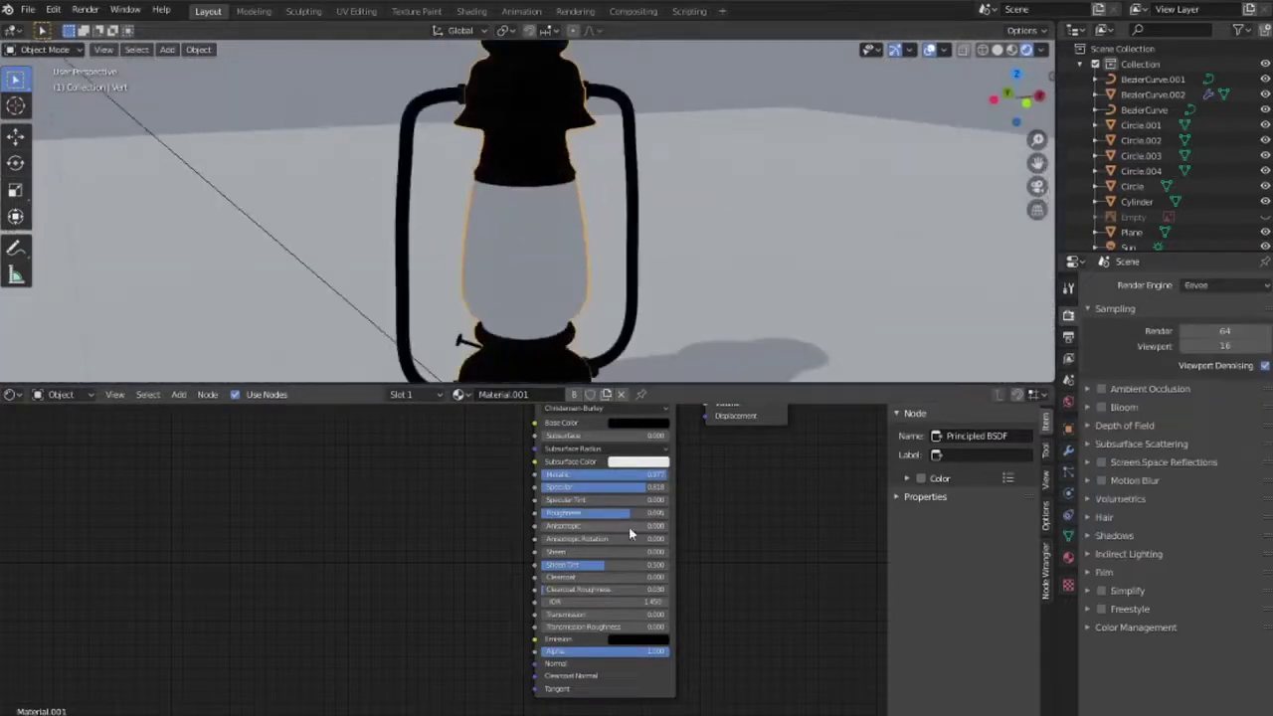
drag(629, 474, 616, 474)
drag(622, 519, 585, 513)
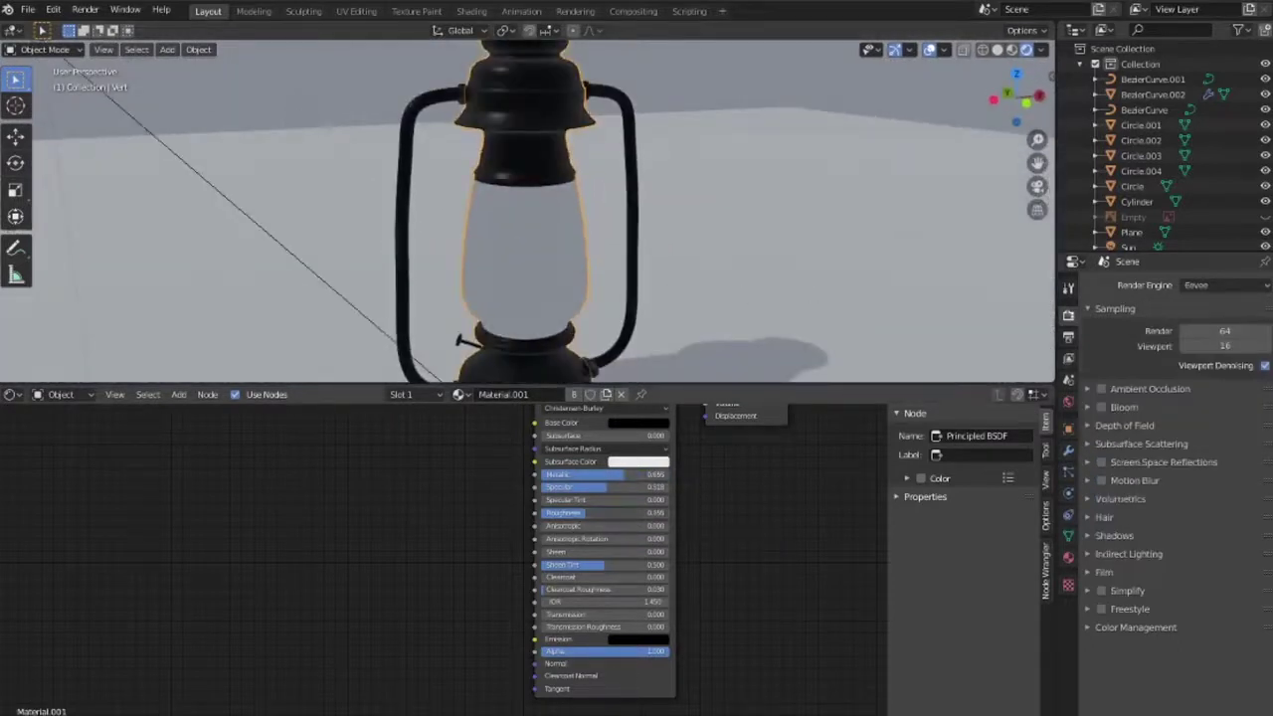
Select the flame inside the chimney in wireframe and give it a new material, Material.003
mouse_move(547, 236)
middle_down()
mouse_move(624, 326)
mouse_move(369, 307)
mouse_move(574, 282)
middle_up()
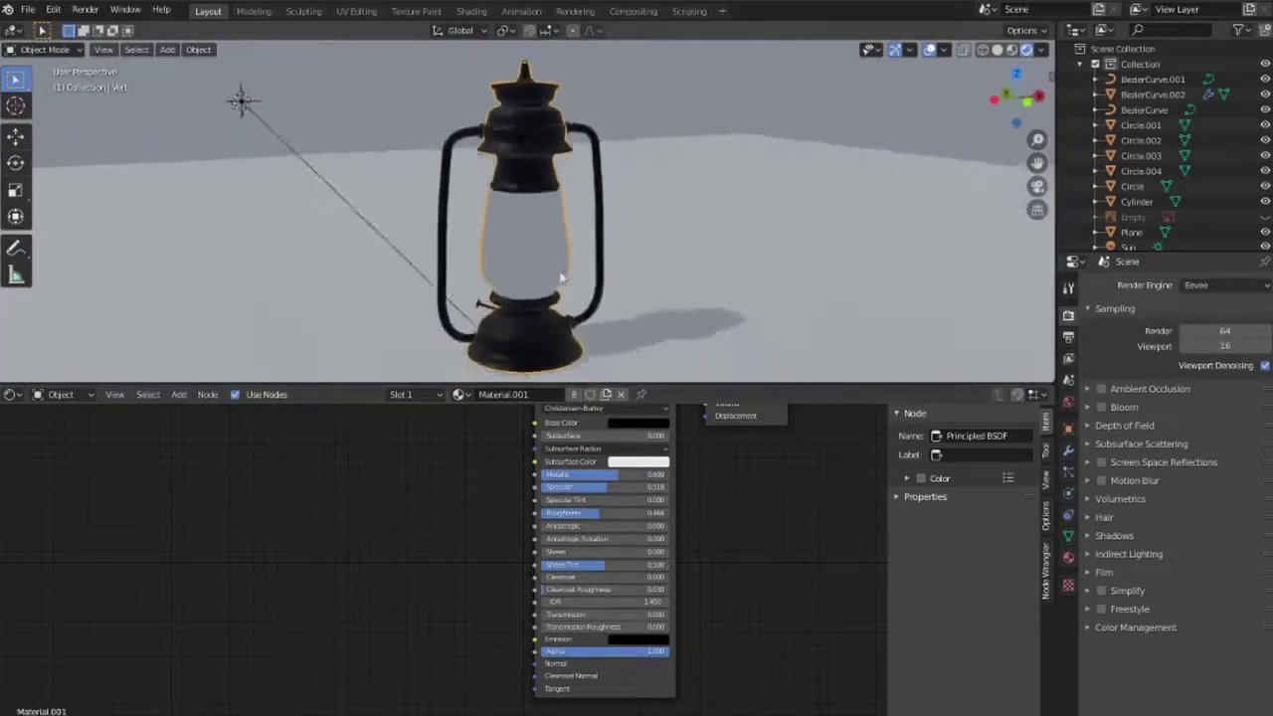
key(shift+z)
scroll(574, 281, up, 5)
click(537, 296)
click(558, 394)
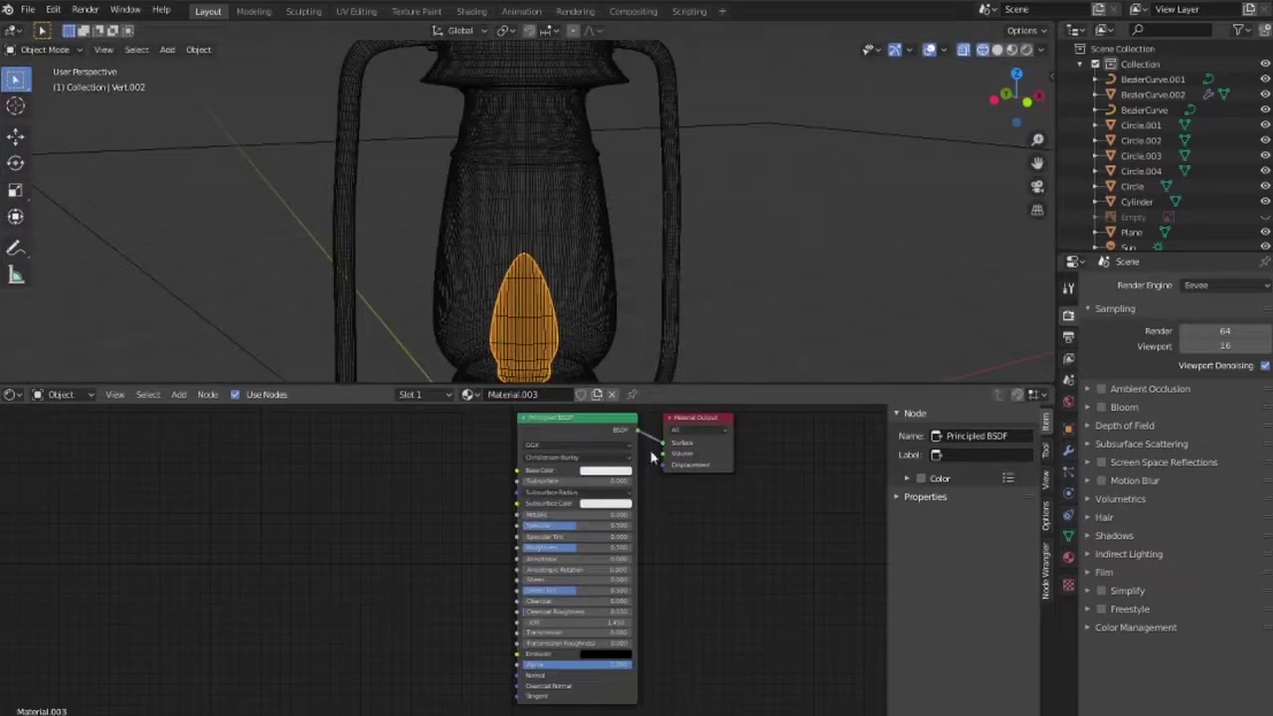
Replace the flame material's Principled BSDF with an Emission shader
key(x)
key(shift+a)
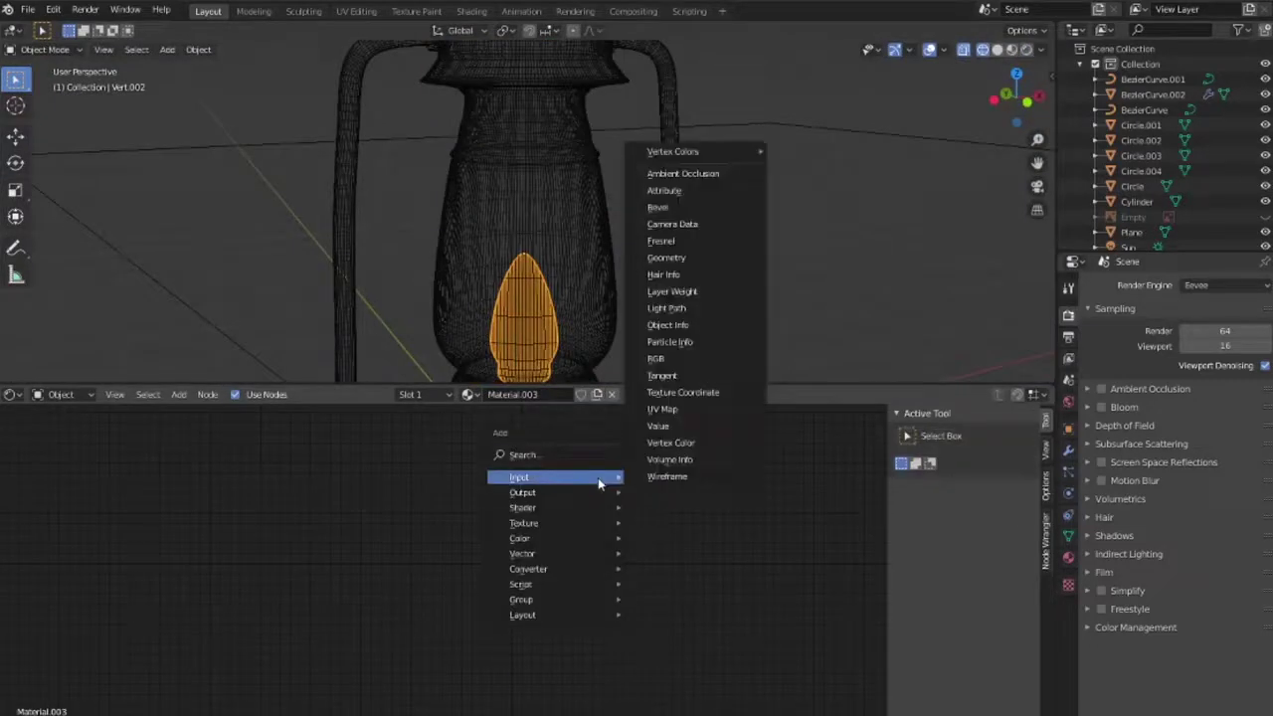
click(665, 288)
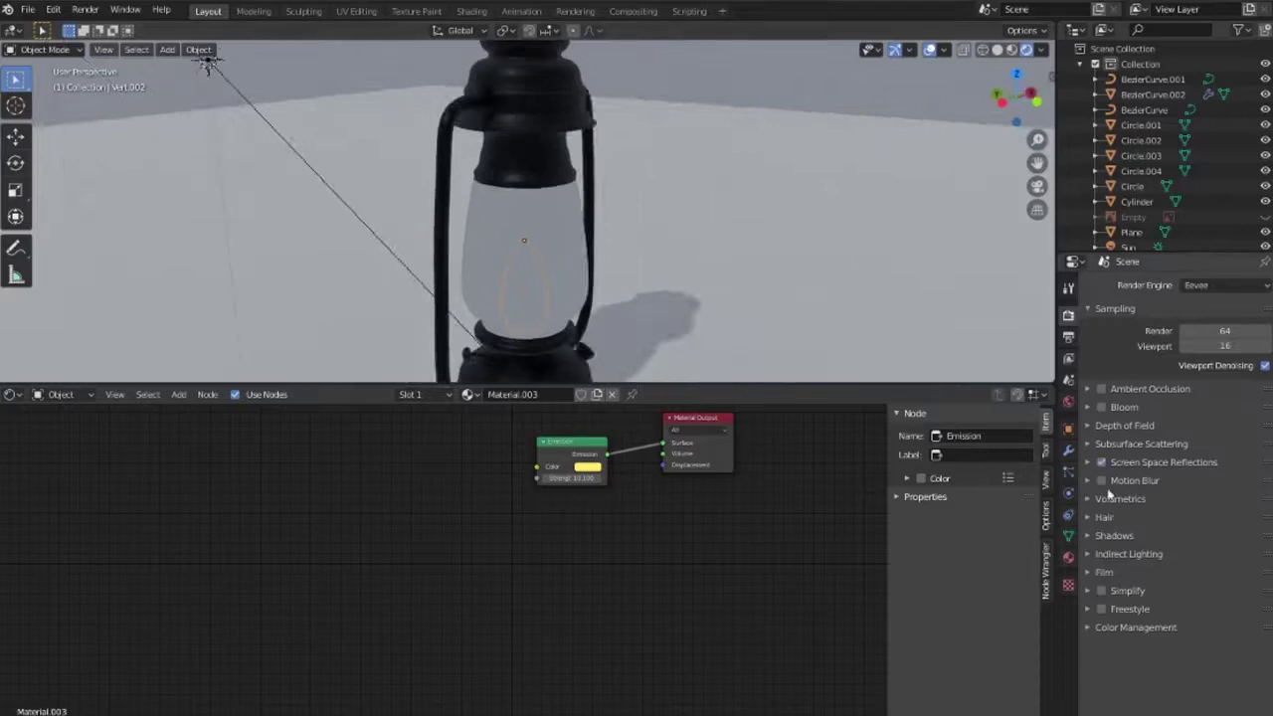
Enable screen space reflections, then switch rendering to Cycles
click(1101, 462)
click(1086, 407)
click(1086, 406)
click(1087, 536)
click(1088, 536)
scroll(527, 249, down, 3)
click(1224, 284)
click(1218, 343)
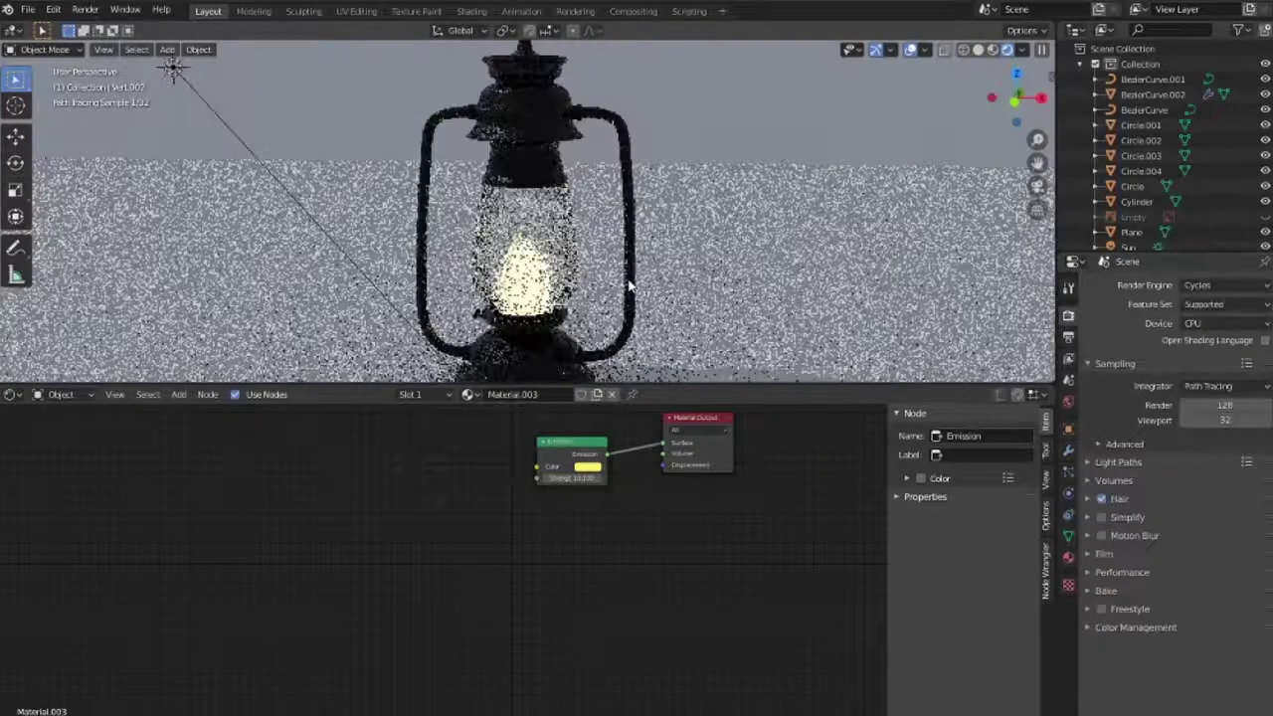
Set the flame's emission strength to 3.8 with a near-white colour
middle_drag(591, 290, 594, 283)
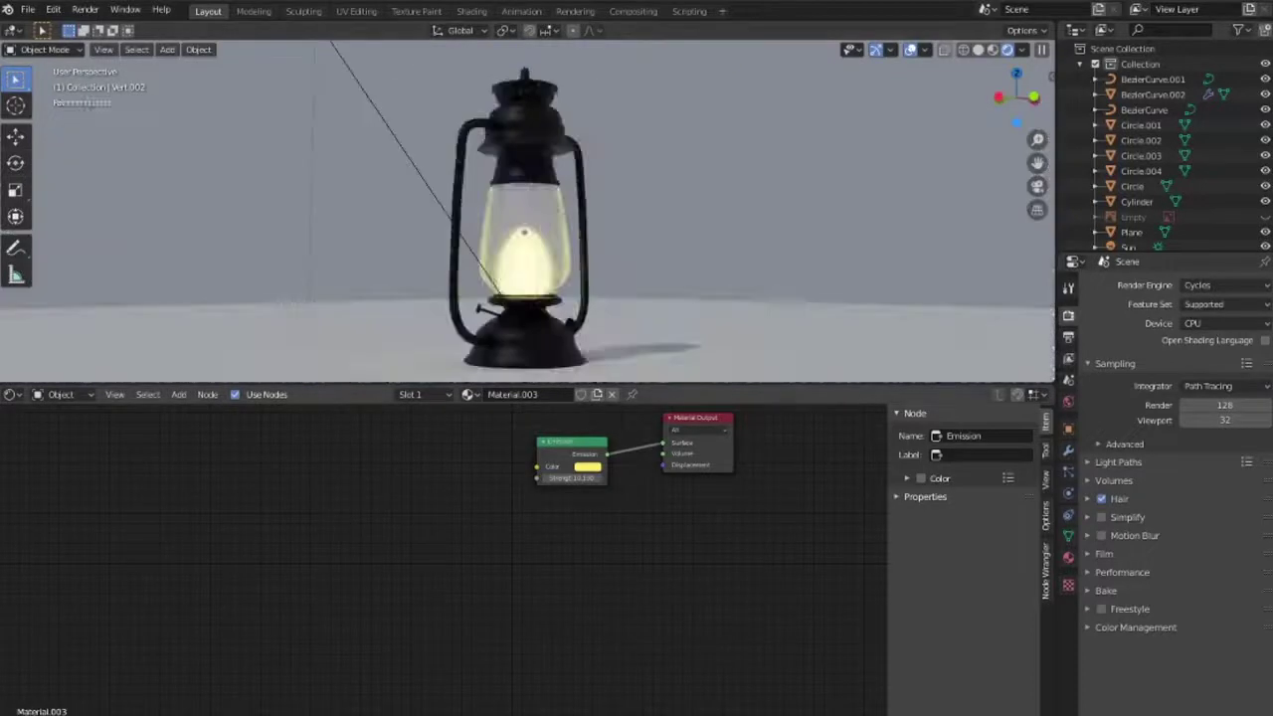
drag(571, 477, 597, 557)
mouse_move(571, 477)
mouse_down()
mouse_move(537, 477)
mouse_move(711, 582)
mouse_up()
click(1070, 560)
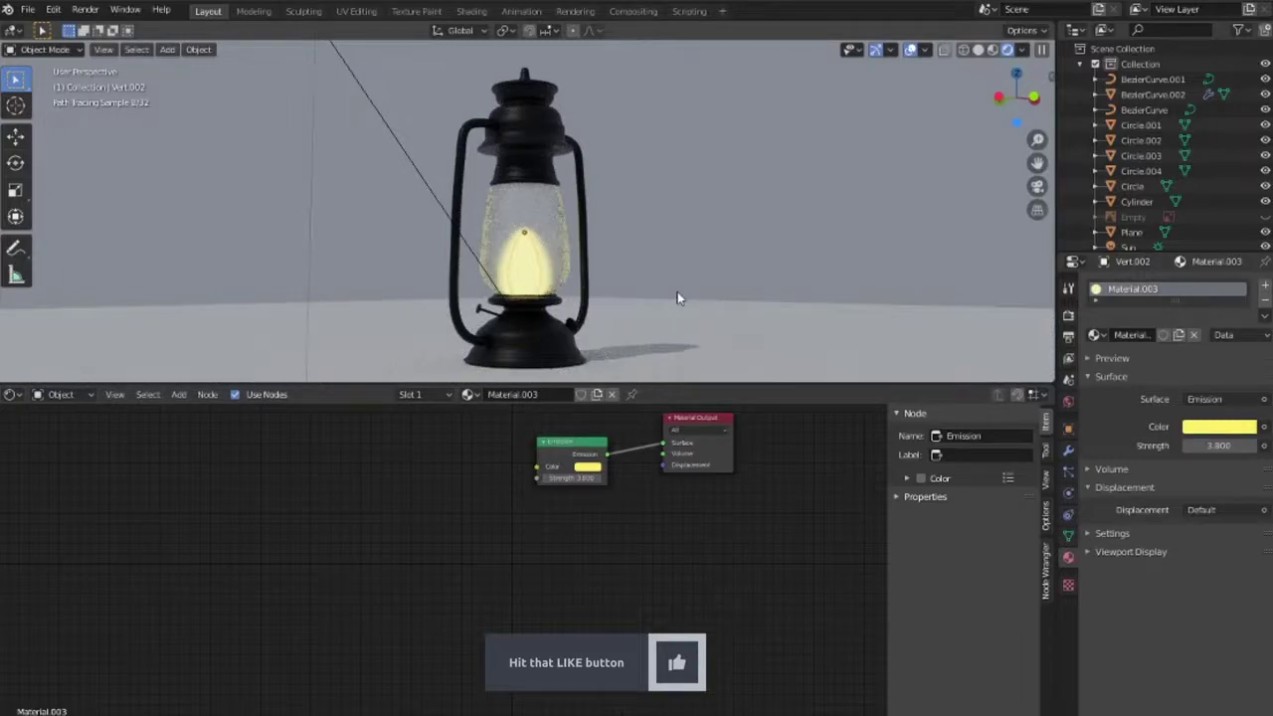
click(587, 466)
click(613, 362)
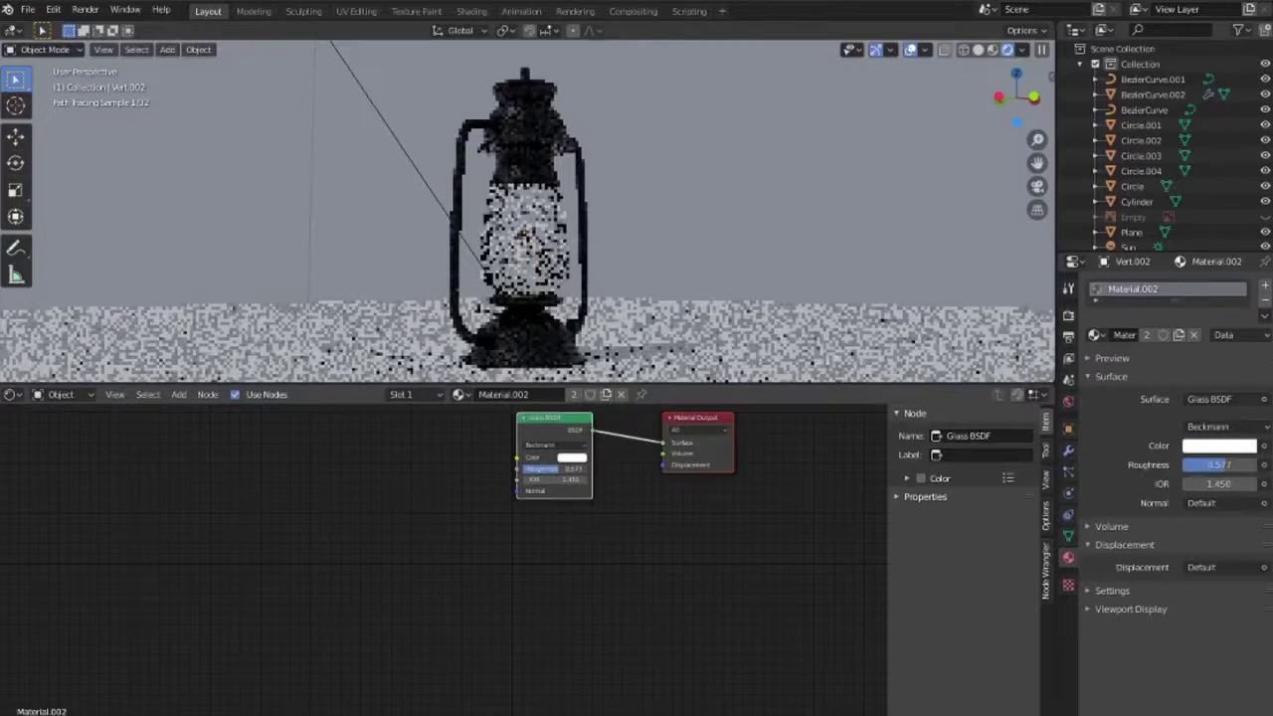
Switch to the black metal material and raise its Specular to about 0.725
click(460, 394)
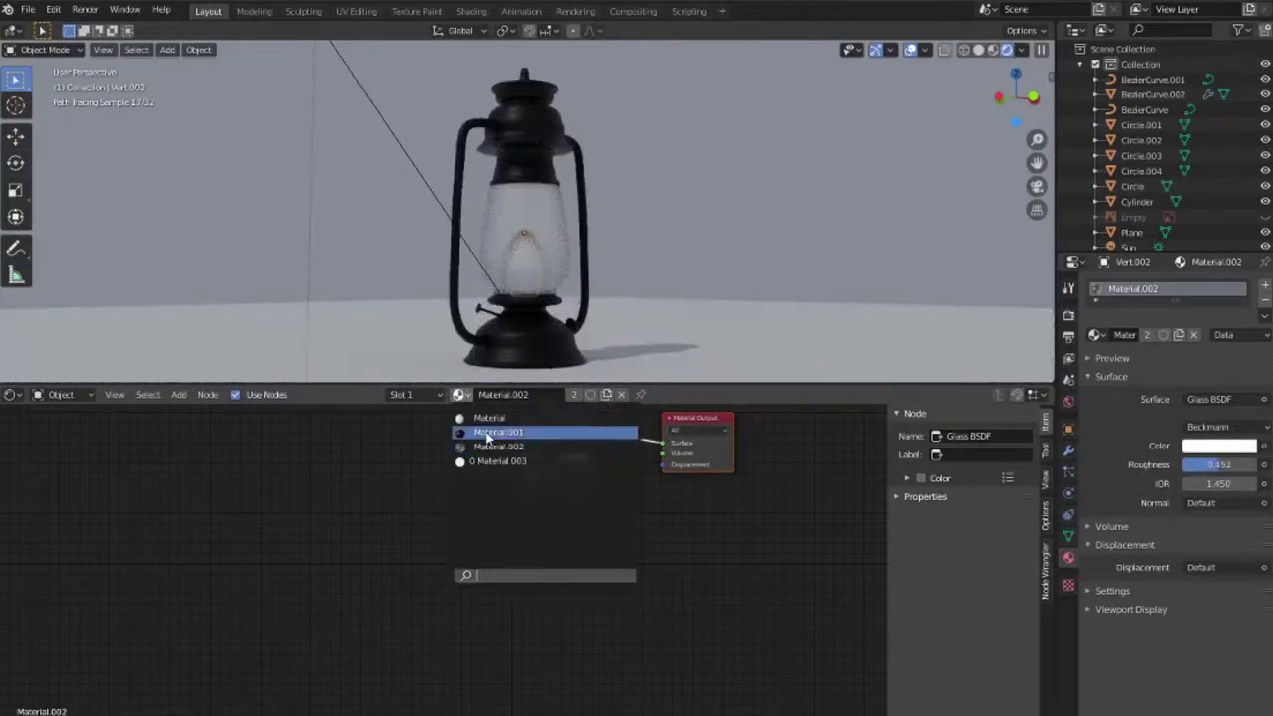
click(487, 438)
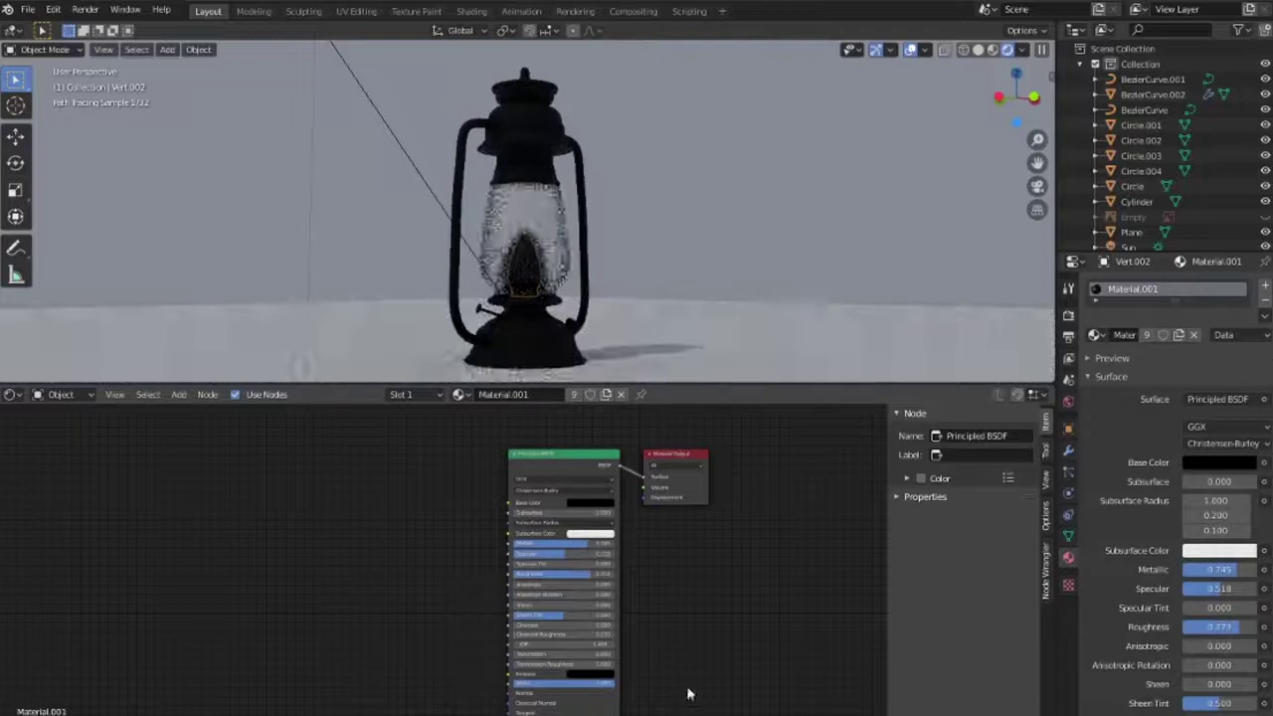
drag(1203, 587, 1233, 588)
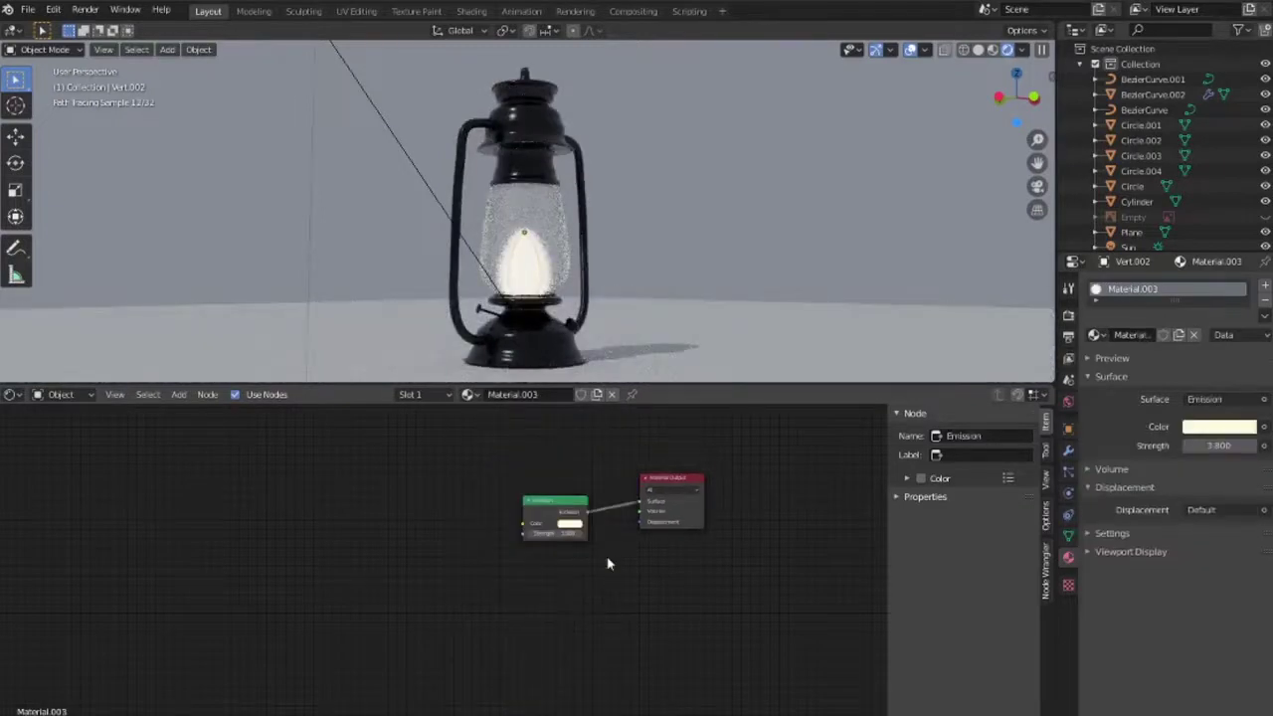
middle_drag(696, 299, 792, 266)
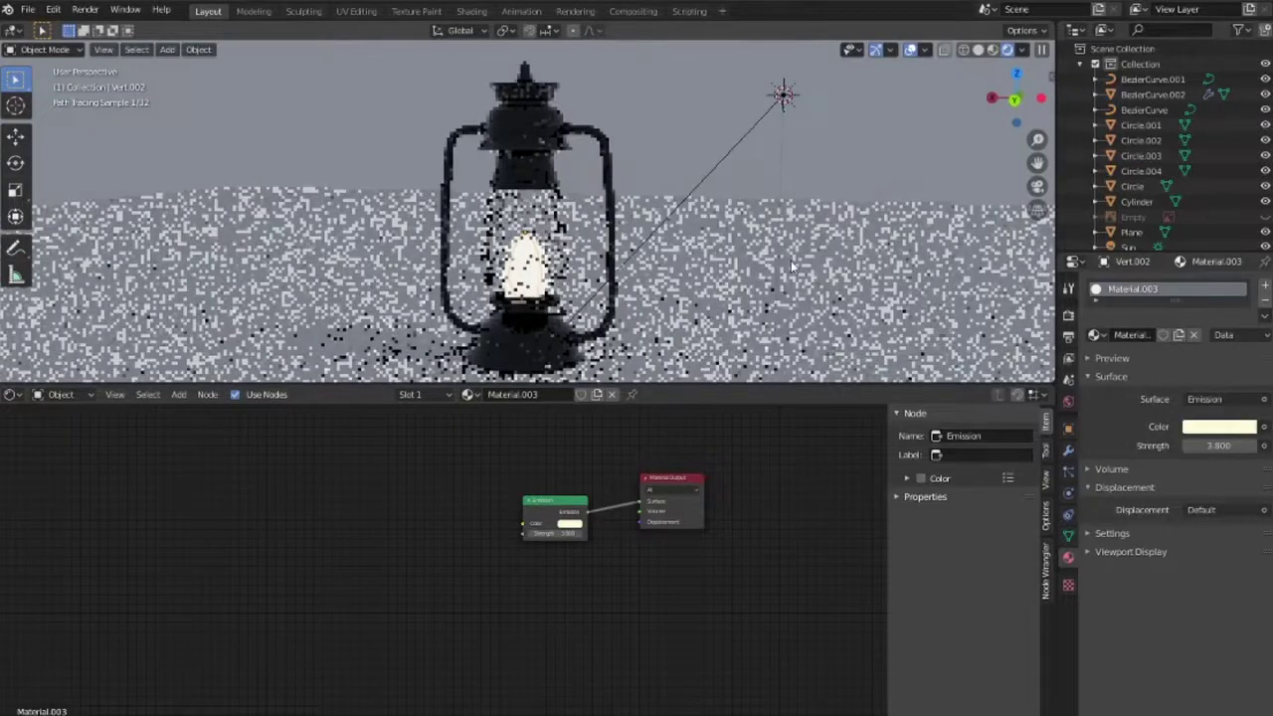
Add a camera, look through it, and enable Lock Camera to View to frame the lantern
key(n)
key(KP_Decimal)
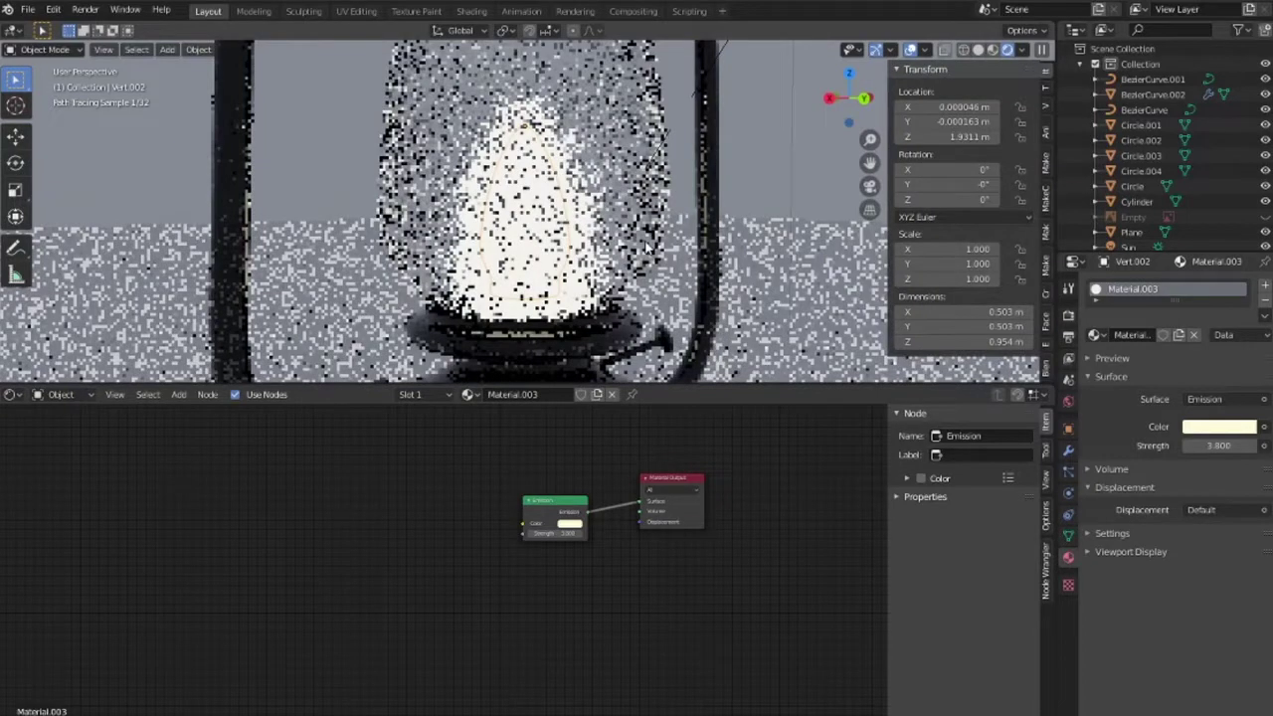
scroll(647, 246, down, 10)
key(shift+a)
click(469, 494)
mouse_move(497, 248)
middle_down()
mouse_move(534, 298)
mouse_move(528, 239)
middle_up()
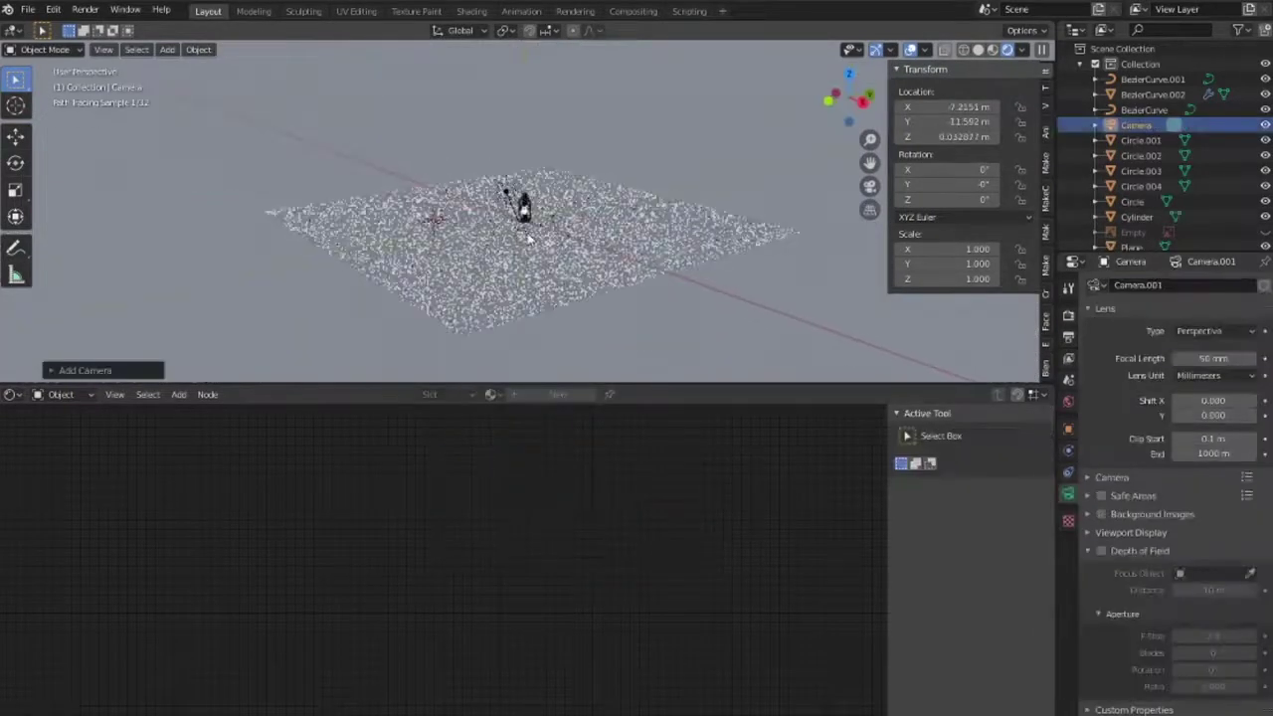
key(KP_7)
key(g)
click(662, 265)
key(KP_0)
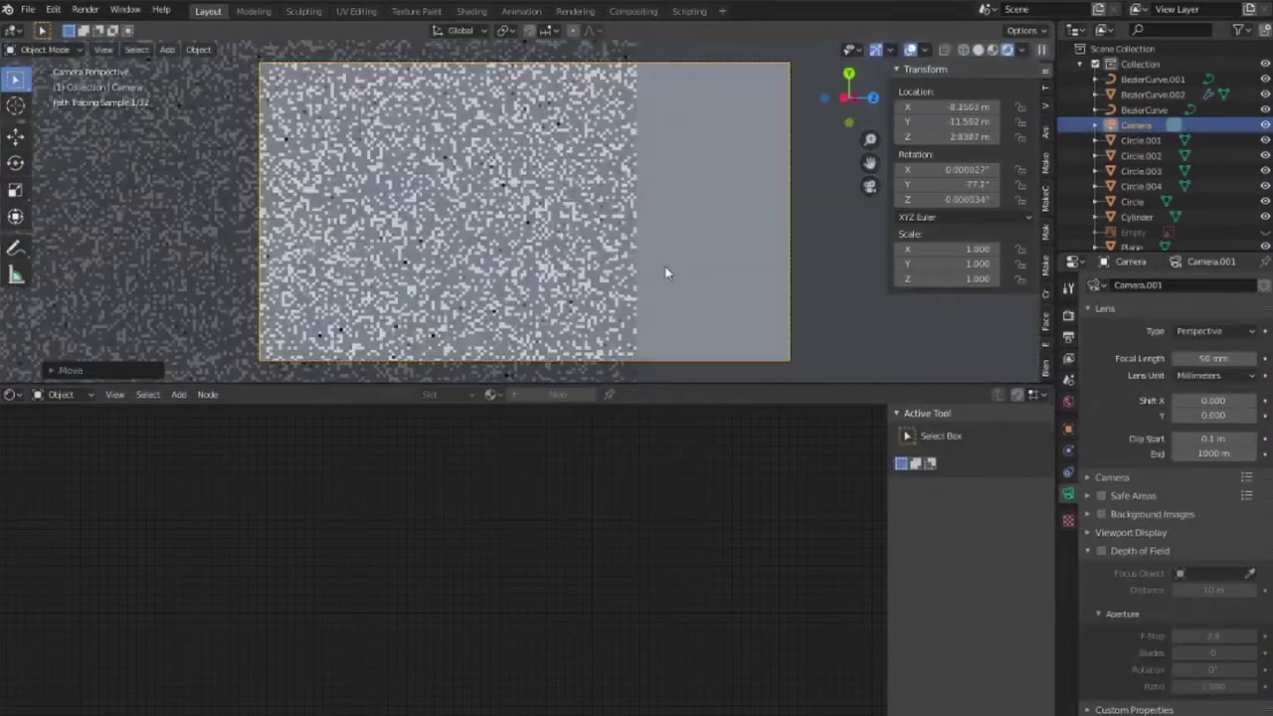
click(1045, 108)
click(1026, 256)
middle_drag(576, 241, 682, 302)
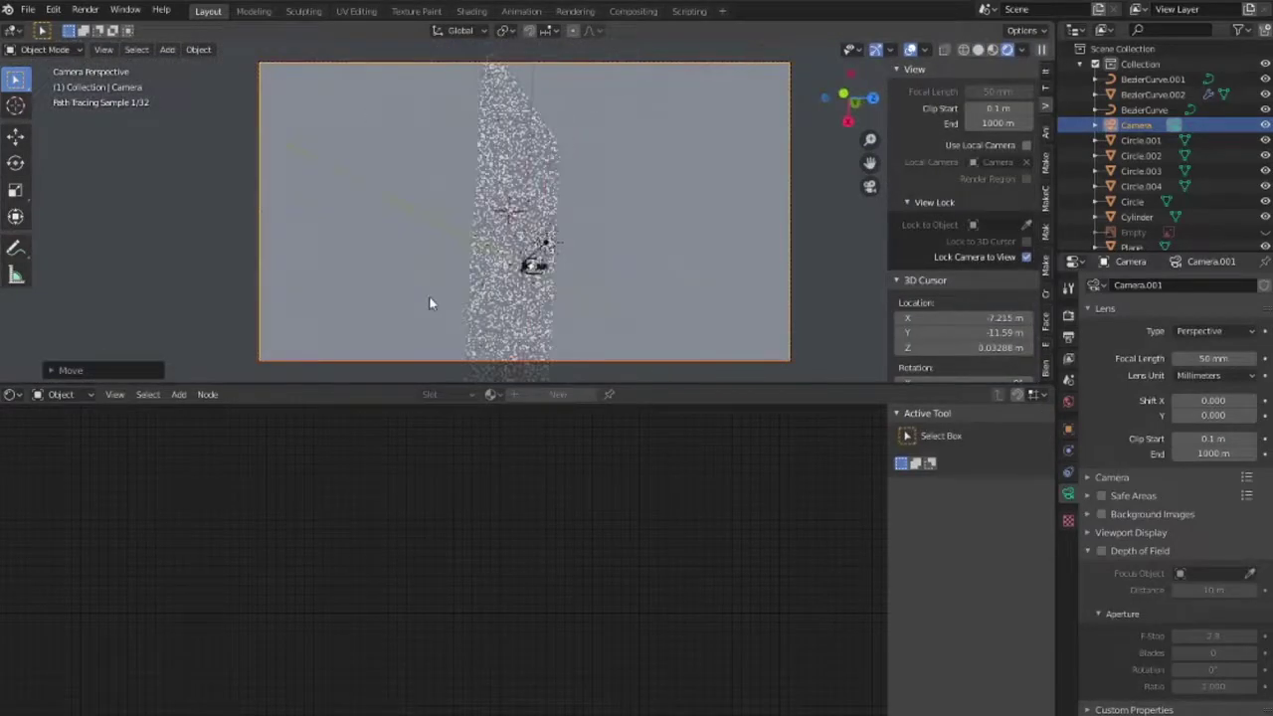
Return to solid shading and orbit into a perspective view of the lantern
key(KP_1)
key(z)
scroll(617, 257, up, 3)
scroll(621, 253, down, 3)
mouse_move(636, 238)
middle_down()
mouse_move(653, 219)
mouse_move(690, 313)
middle_up()
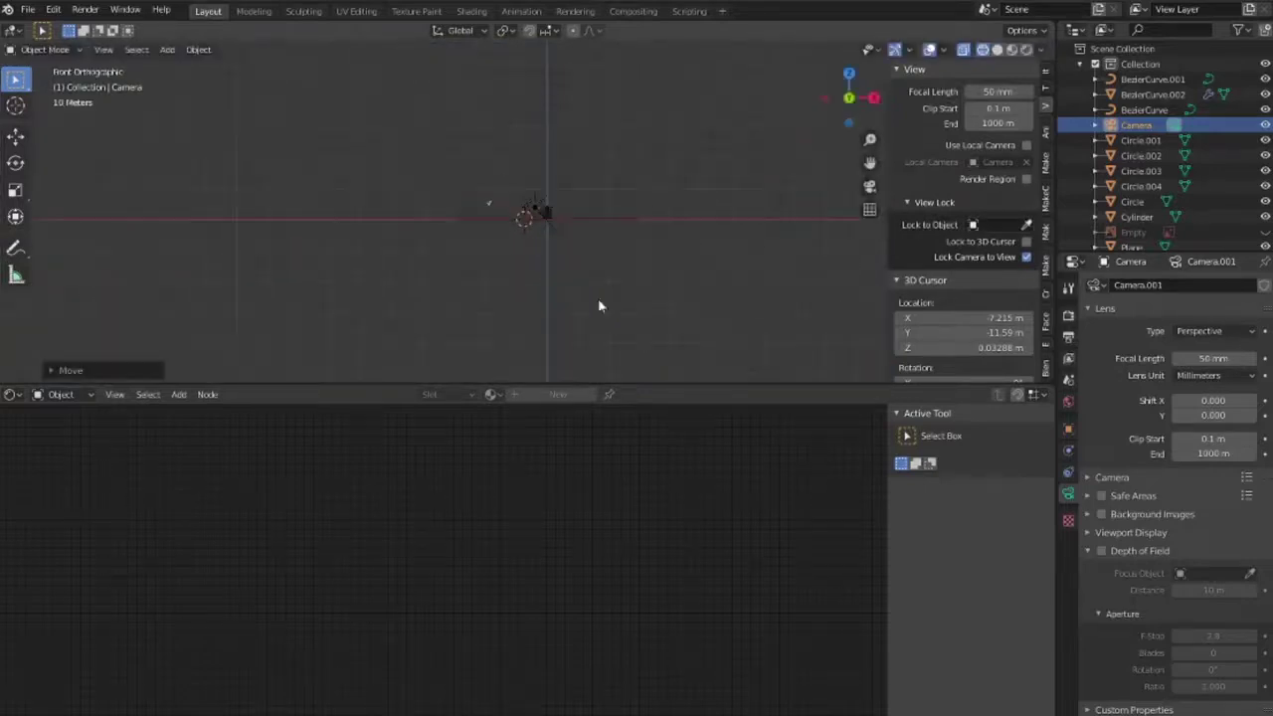
scroll(600, 306, up, 5)
scroll(328, 146, down, 3)
Add Camera.002 aligned to the current view and preview its shot in Rendered shading
key(shift+s)
key(shift+a)
click(514, 249)
key(KP_Decimal)
key(ctrl+KP_0)
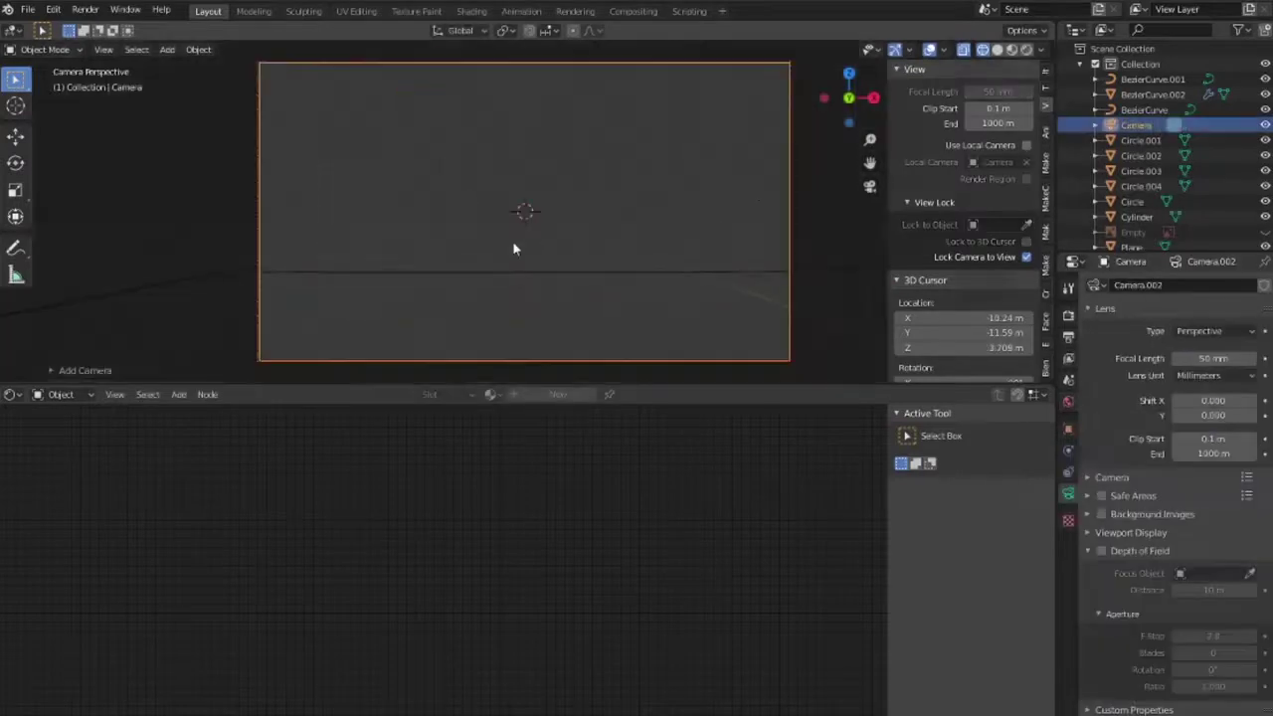
scroll(467, 273, up, 2)
scroll(626, 274, up, 2)
key(z)
click(662, 233)
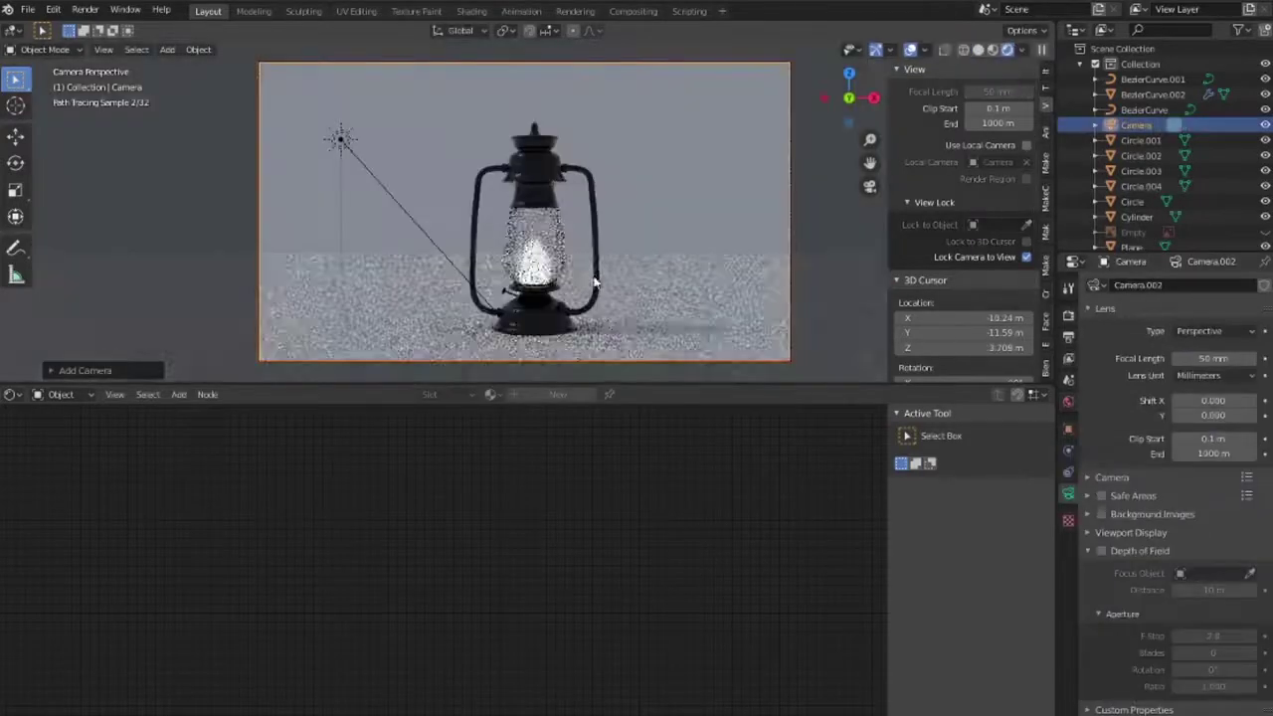
Load an HDRI image file into the world's Environment Texture
click(680, 273)
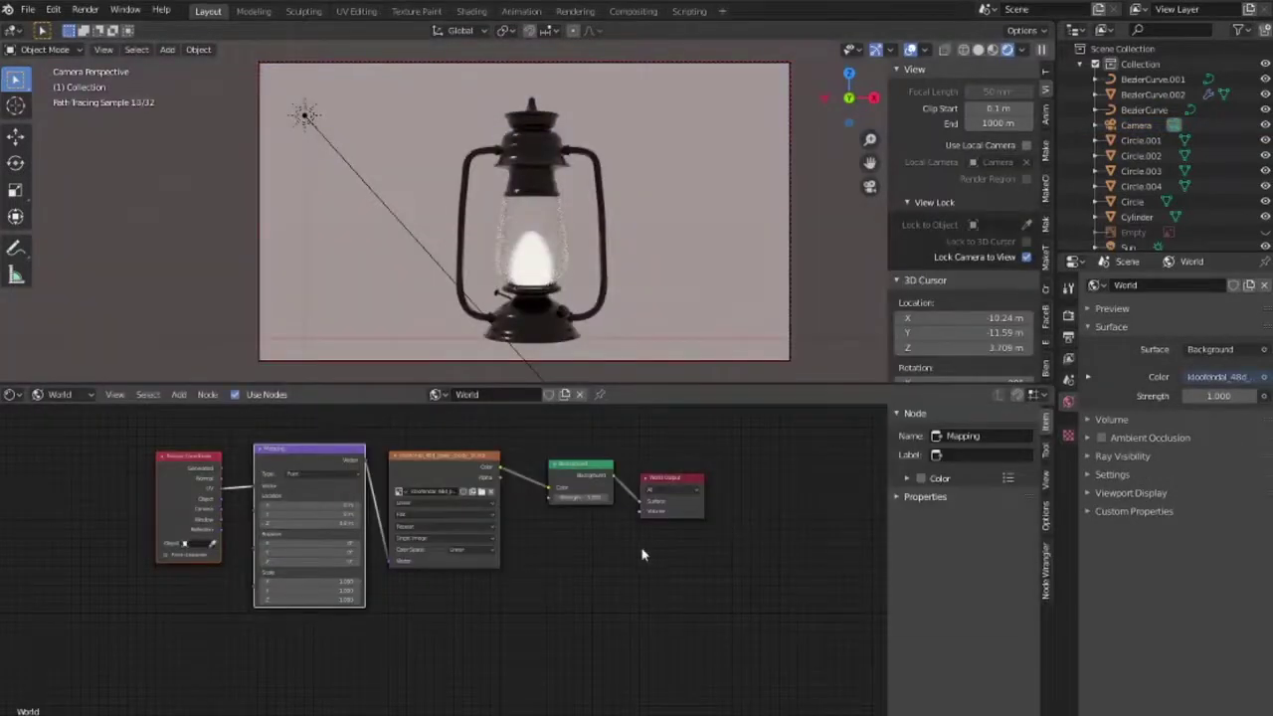
click(647, 305)
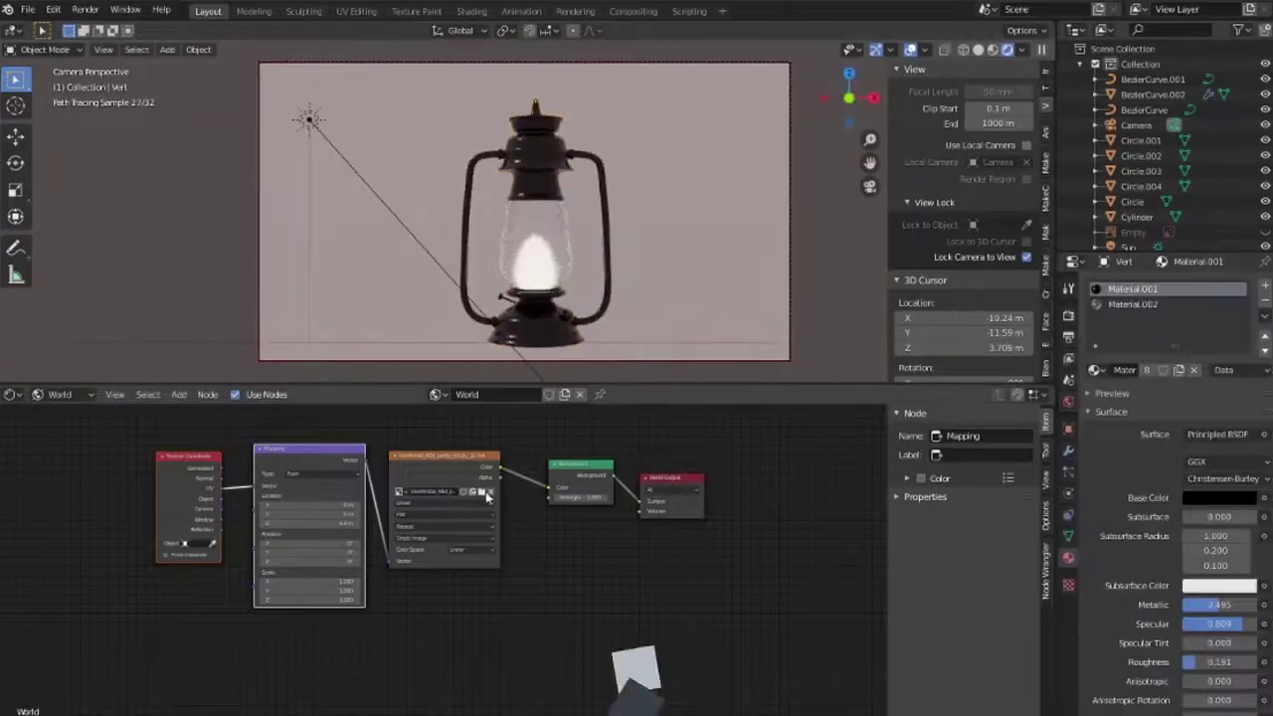
click(487, 494)
double_click(844, 269)
double_click(726, 353)
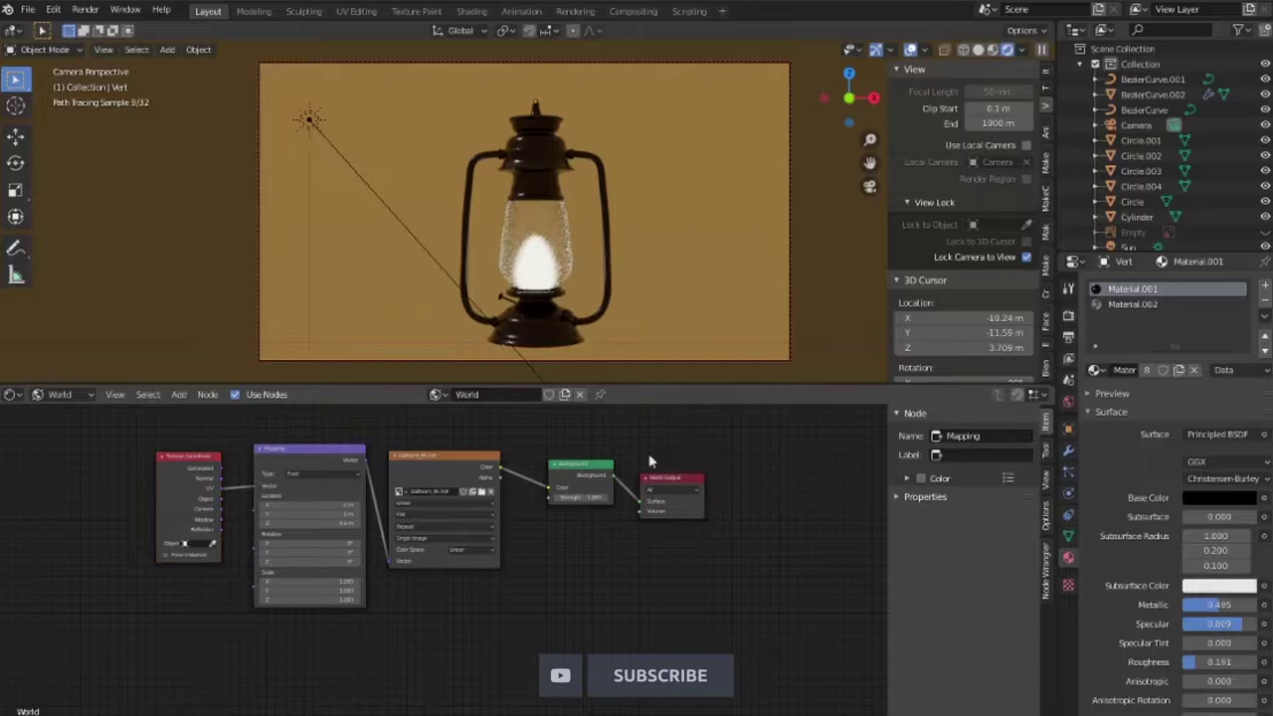
Test different preview HDRIs in Viewport Shading with Scene World turned off
click(1041, 49)
click(946, 138)
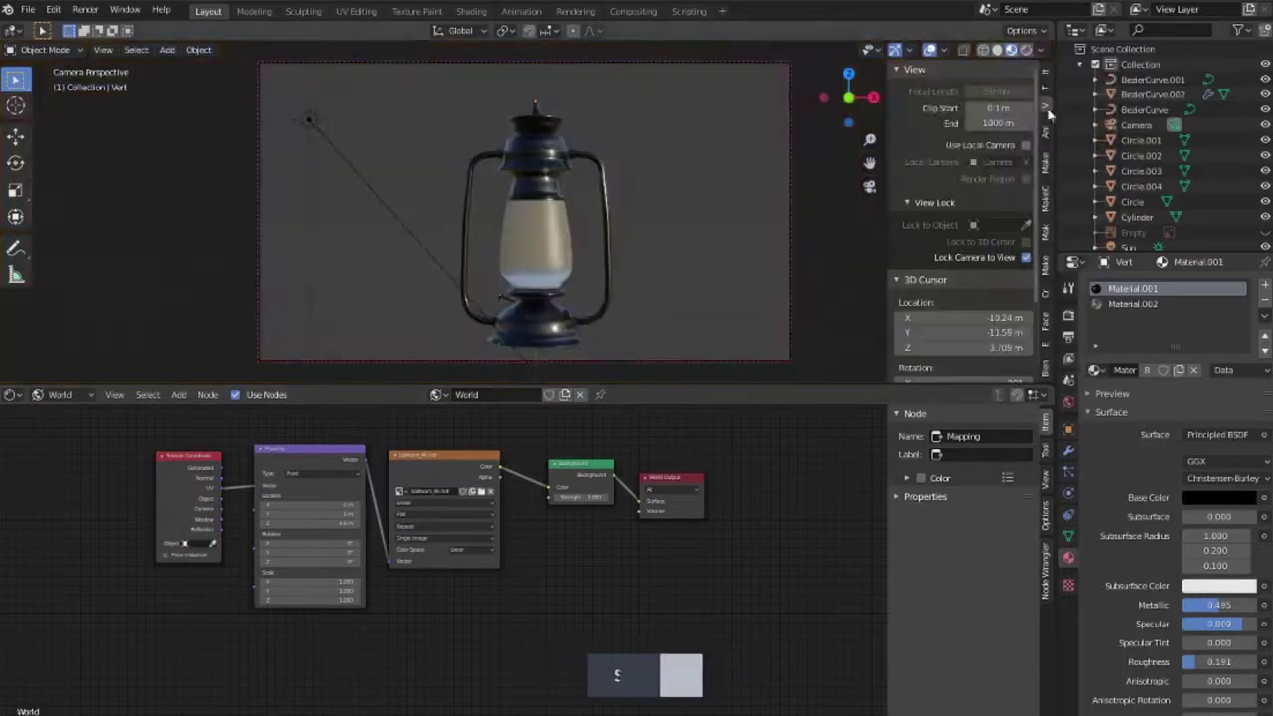
click(1040, 49)
click(1027, 177)
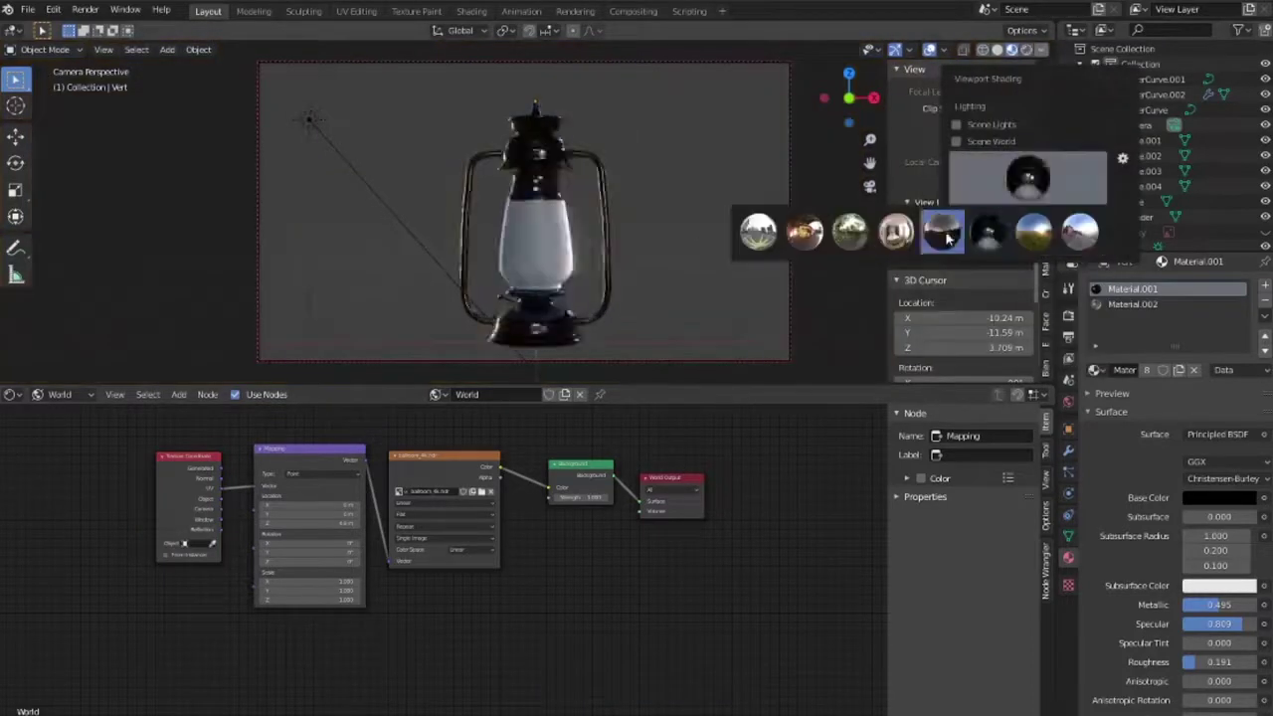
click(903, 231)
click(1041, 49)
click(956, 141)
click(956, 141)
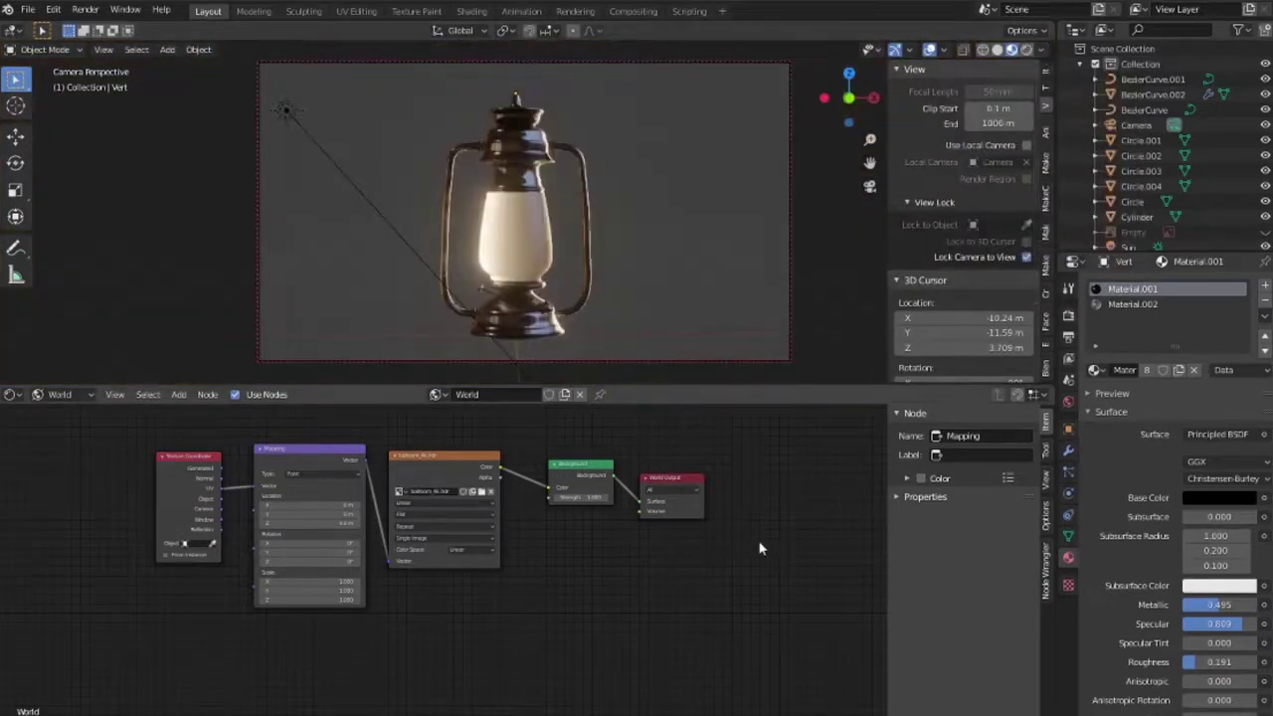
Load quattro_canti_4k.hdr into the Environment Texture and enlarge the lantern in the camera frame
click(478, 491)
scroll(646, 398, down, 3)
double_click(844, 397)
scroll(657, 455, up, 2)
mouse_move(671, 271)
middle_down()
mouse_move(640, 246)
mouse_move(680, 264)
middle_up()
Add a plane and scale it into a wide floor under the lantern
key(KP_7)
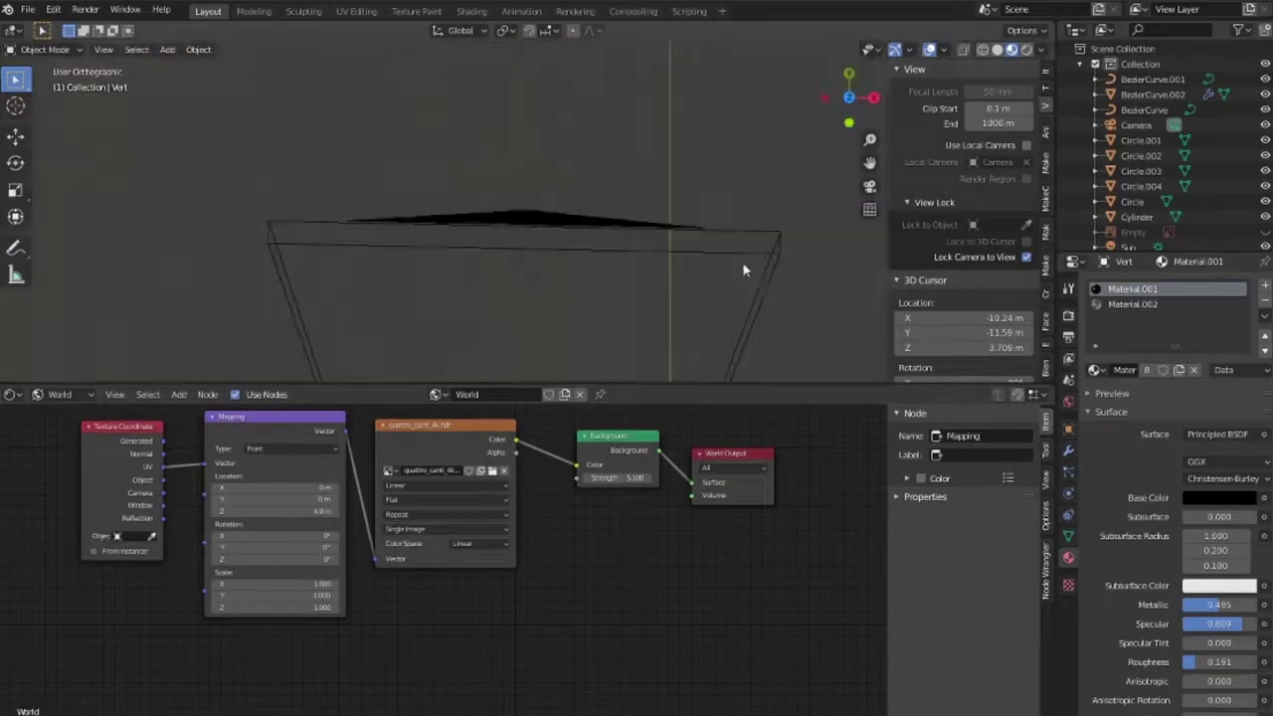
key(KP_0)
key(shift+a)
click(686, 97)
key(KP_1)
key(s)
click(393, 223)
key(KP_0)
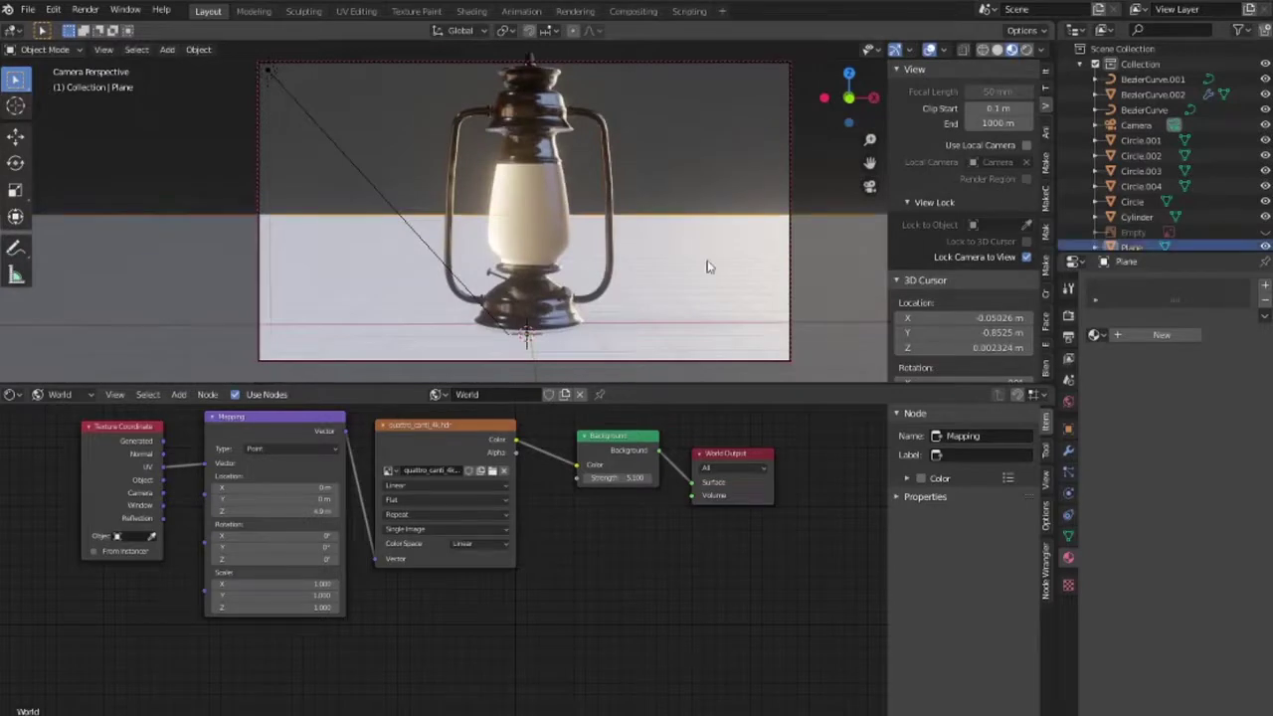
key(KP_1)
Extrude the plane's back edge upward into a backdrop and check it through the camera
key(Tab)
middle_drag(743, 264, 787, 233)
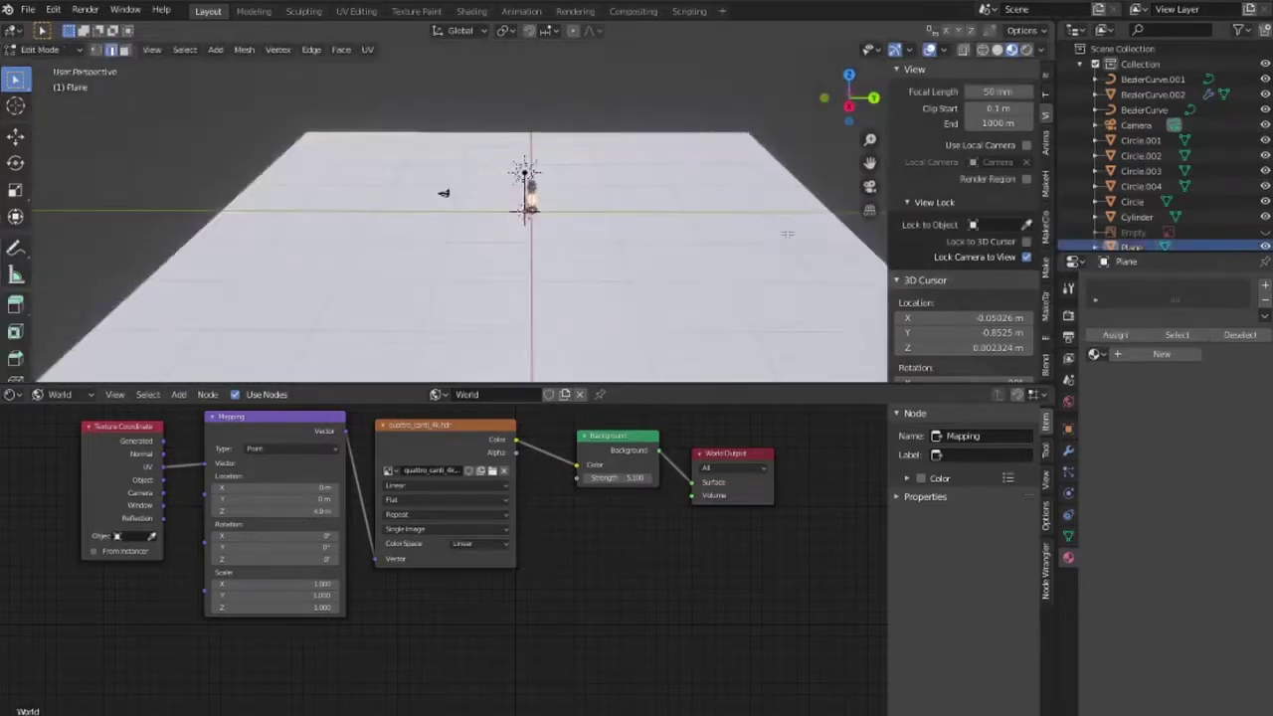
key(e)
click(786, 199)
key(KP_0)
key(KP_0)
mouse_move(518, 331)
middle_down()
mouse_move(617, 282)
mouse_move(727, 301)
middle_up()
key(Tab)
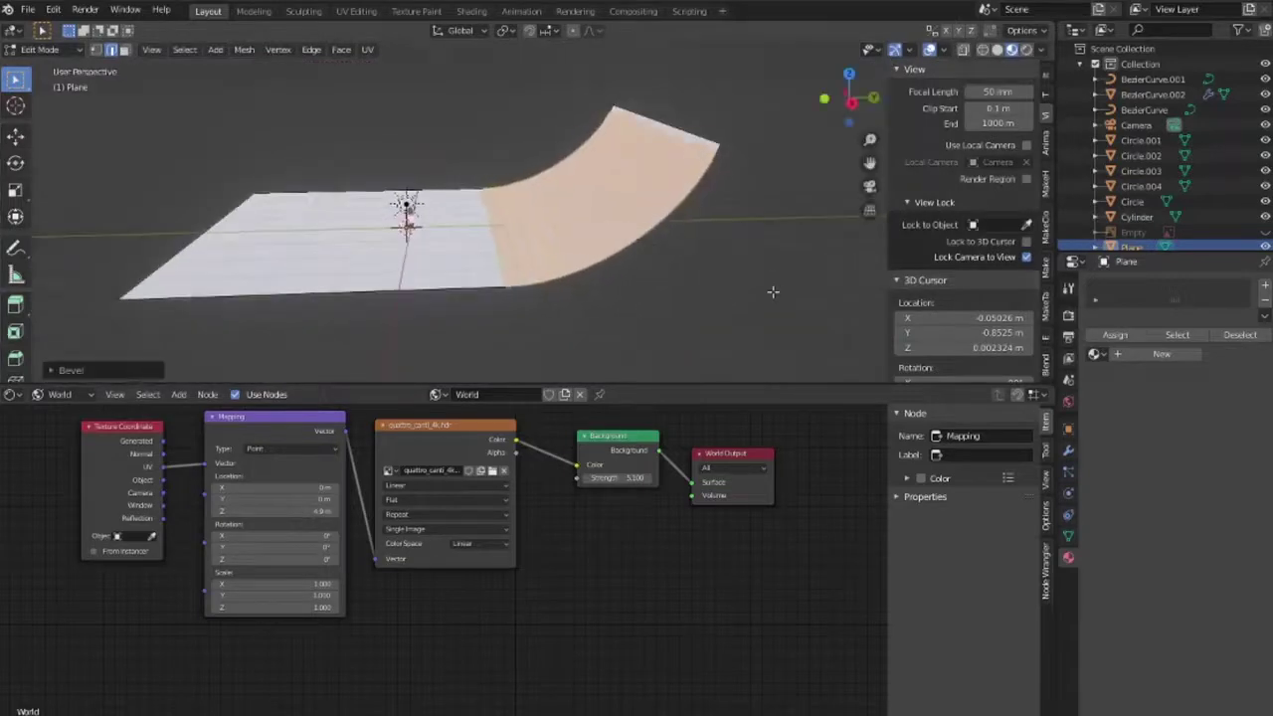
key(KP_0)
scroll(652, 209, up, 5)
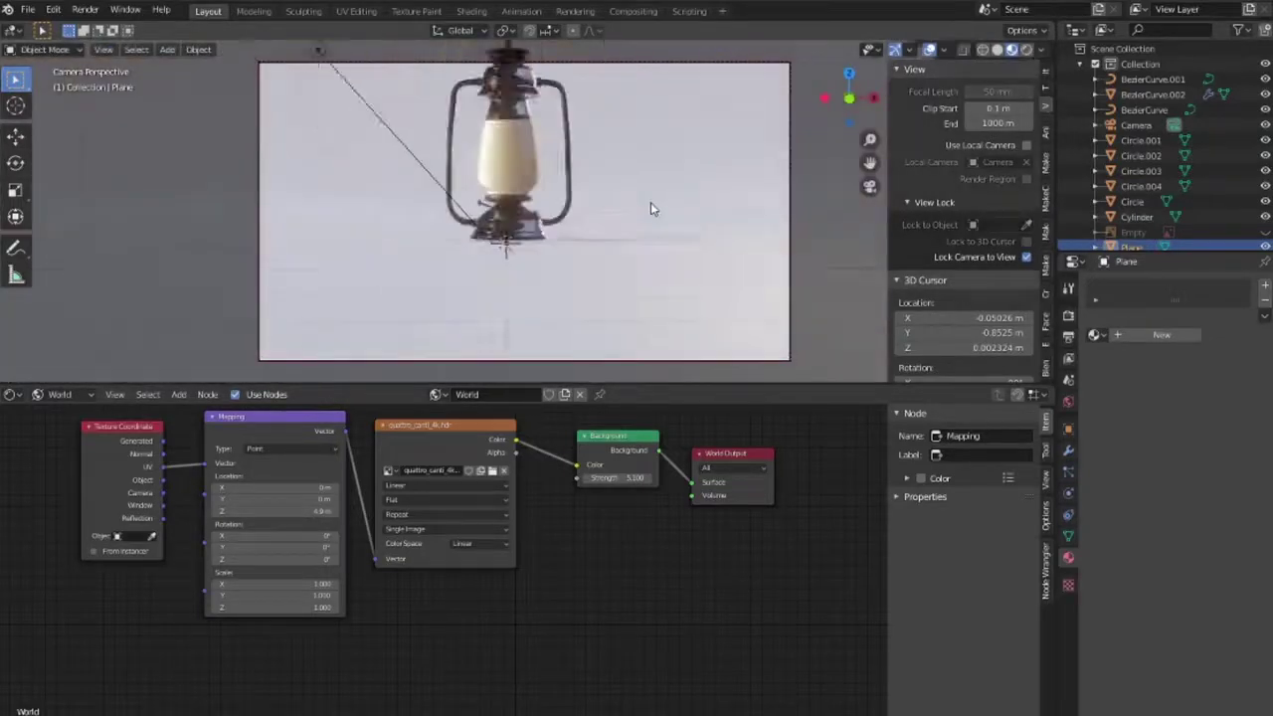
scroll(650, 202, down, 3)
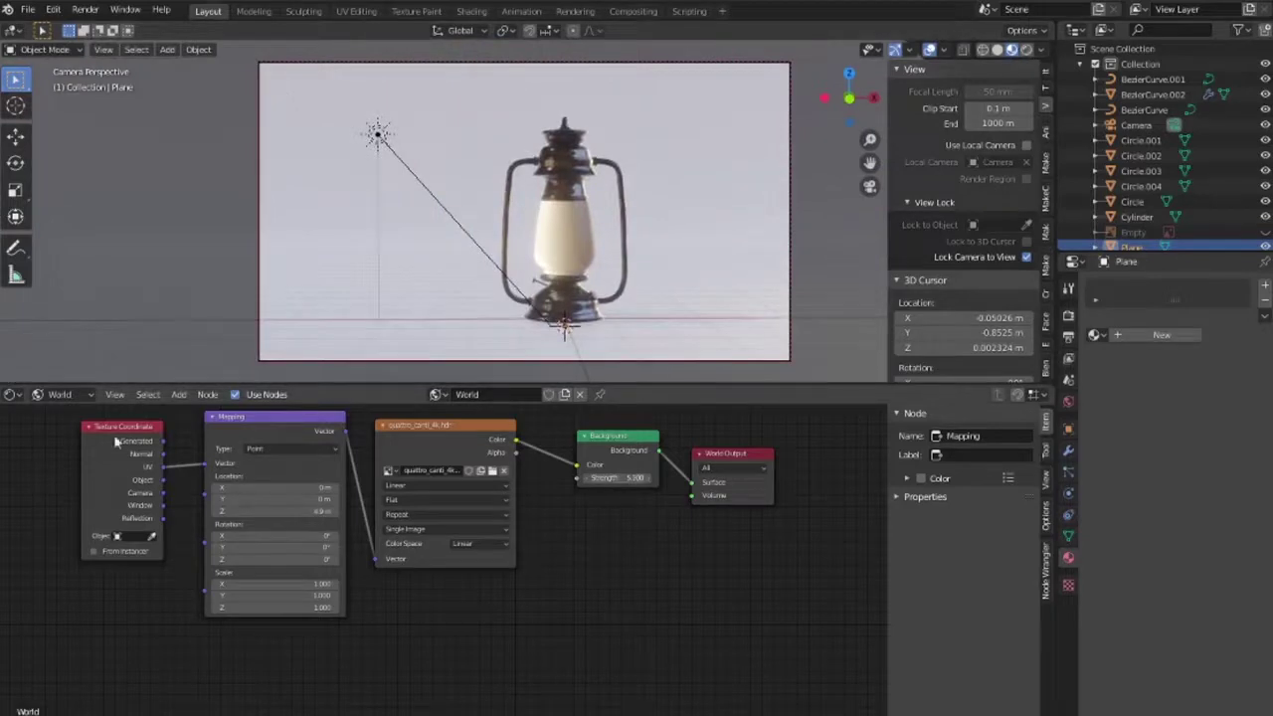
In Rendered shading, load glass Material.002 and raise its Glass BSDF roughness for a frosted chimney
click(1025, 48)
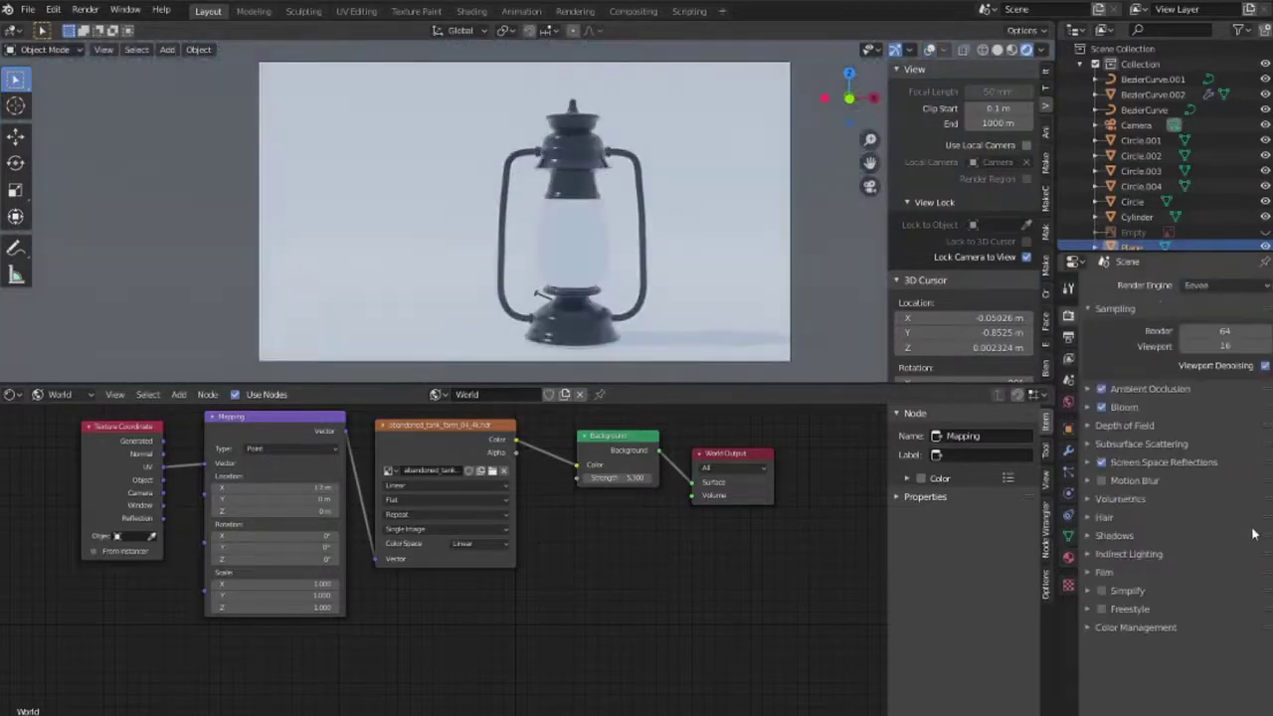
click(50, 394)
click(60, 412)
click(460, 393)
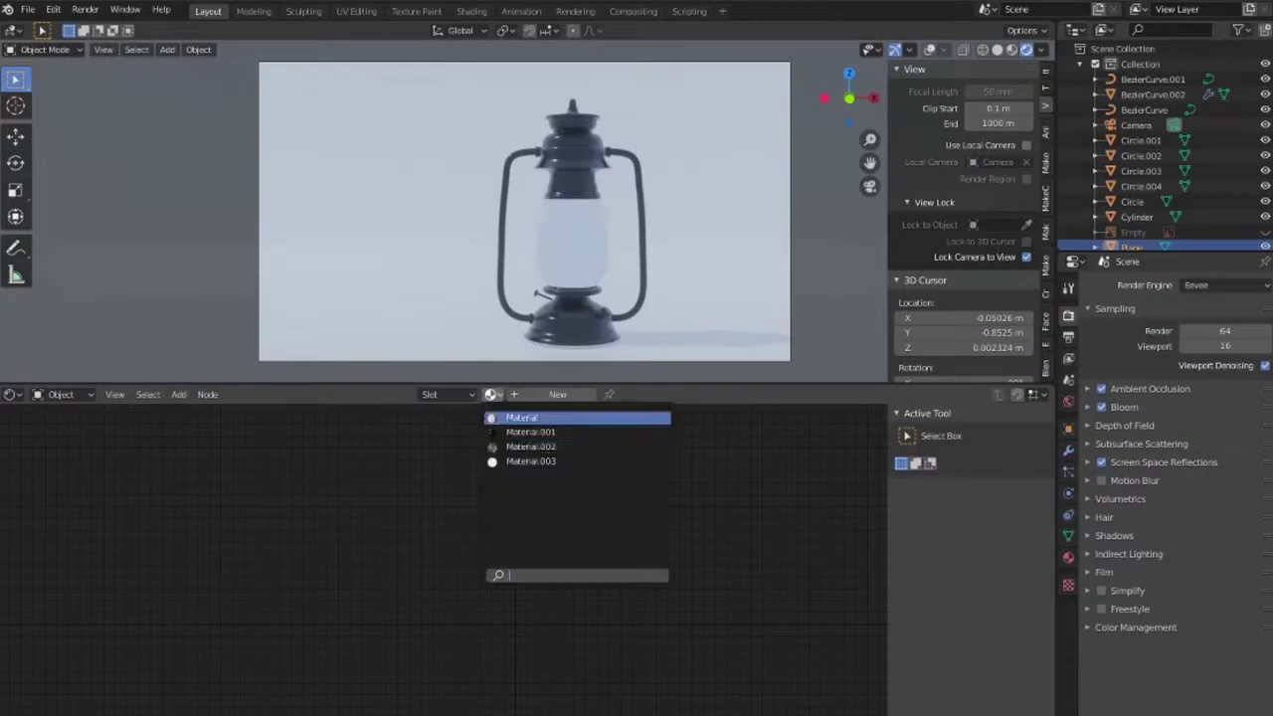
click(527, 446)
scroll(712, 558, up, 1)
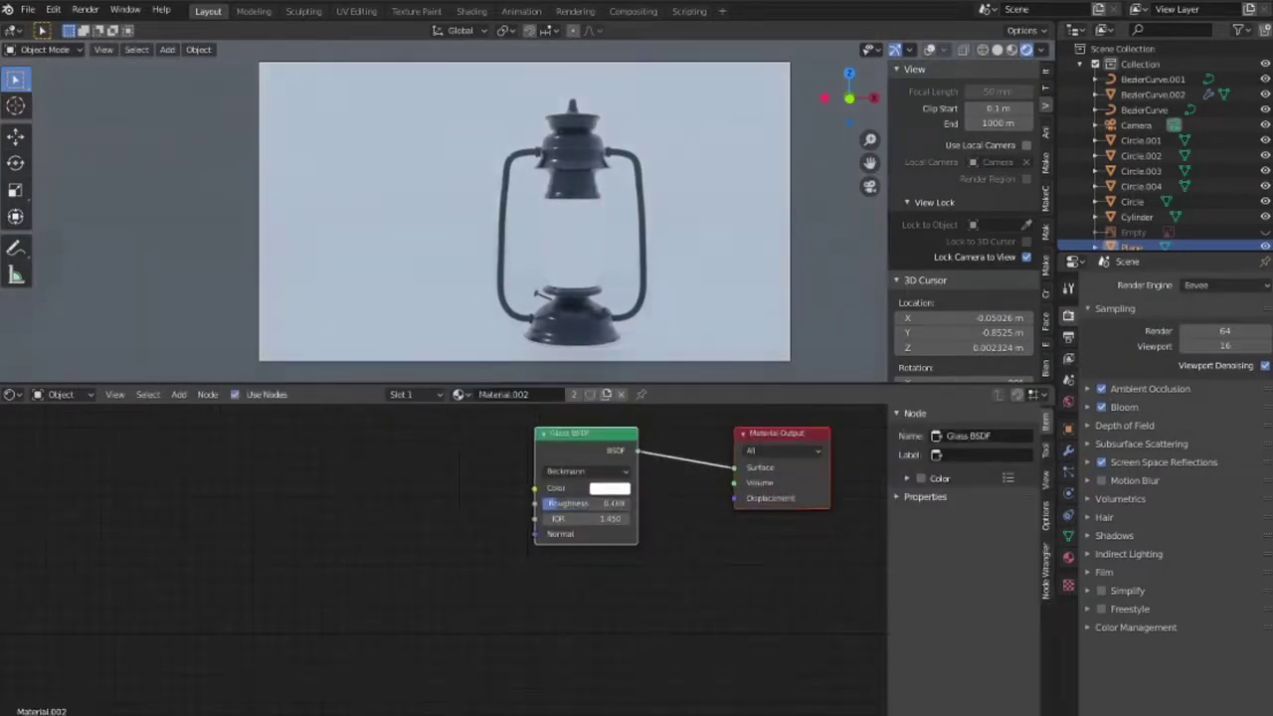
mouse_move(582, 503)
mouse_down()
mouse_move(612, 503)
mouse_move(588, 503)
mouse_up()
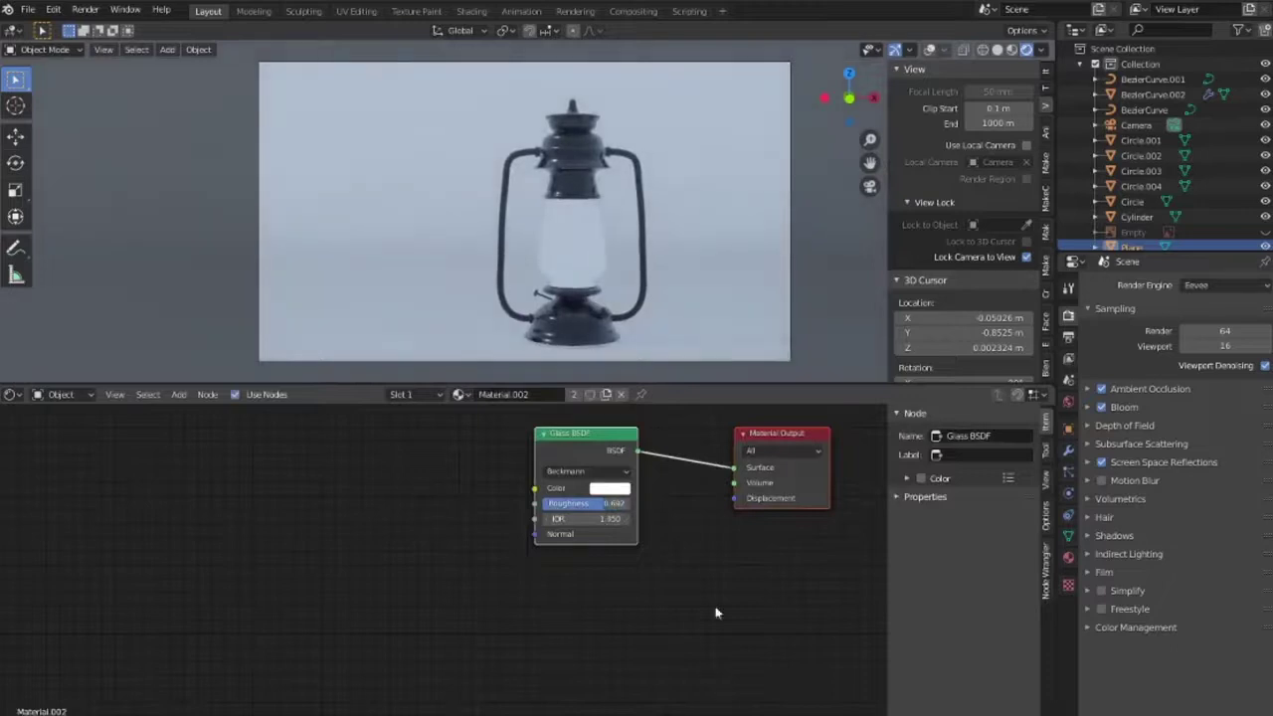
Switch rendering to Cycles, keep the Supported feature set, and expand Light Paths
click(1208, 284)
click(1204, 338)
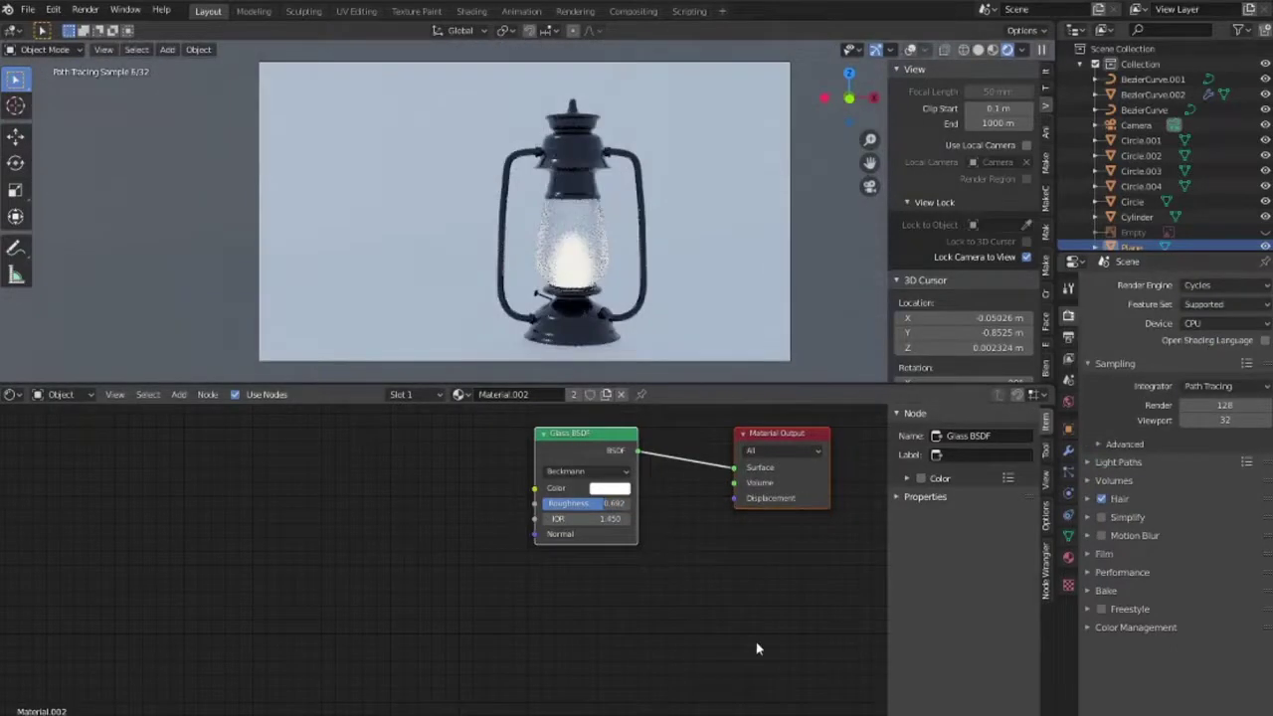
click(1243, 306)
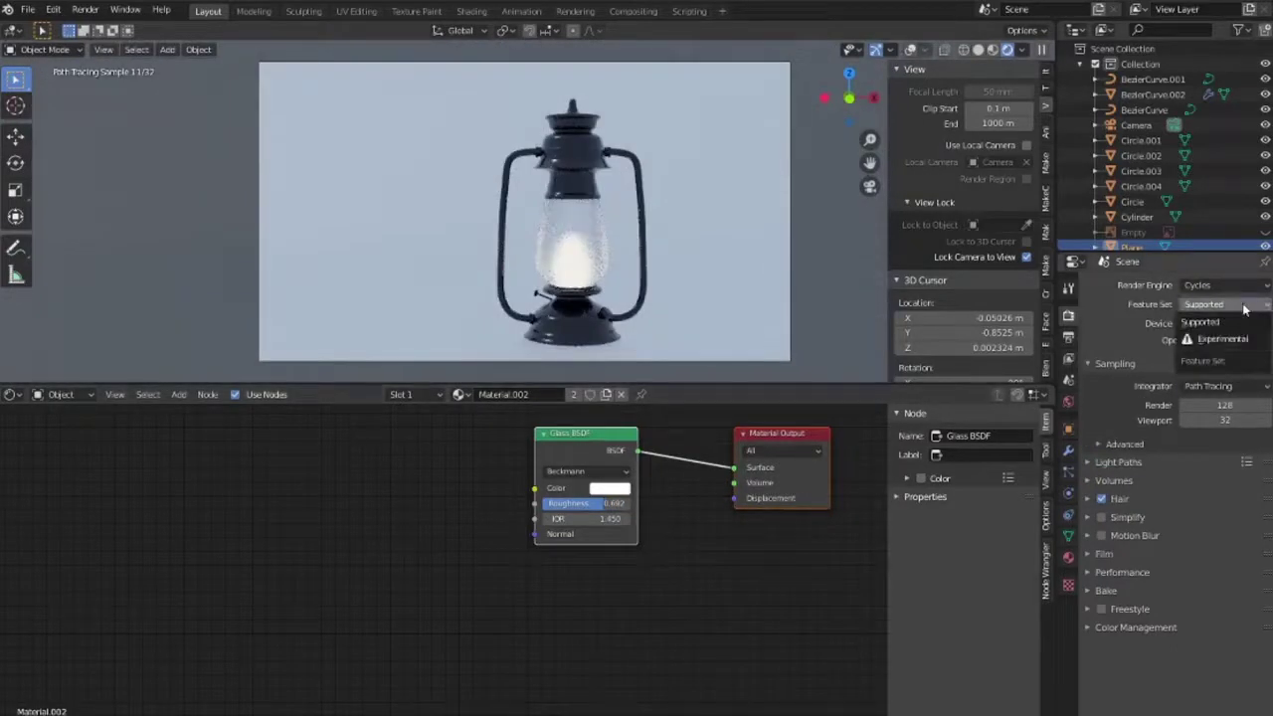
click(1231, 322)
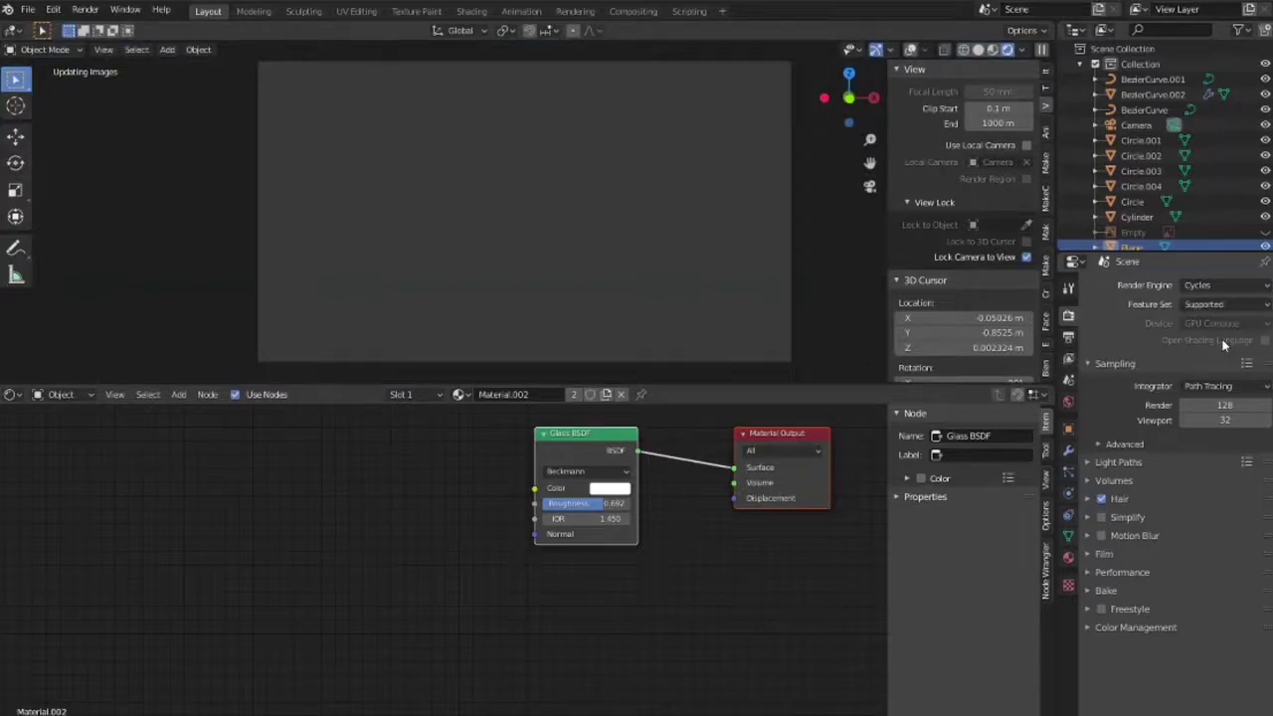
click(1208, 461)
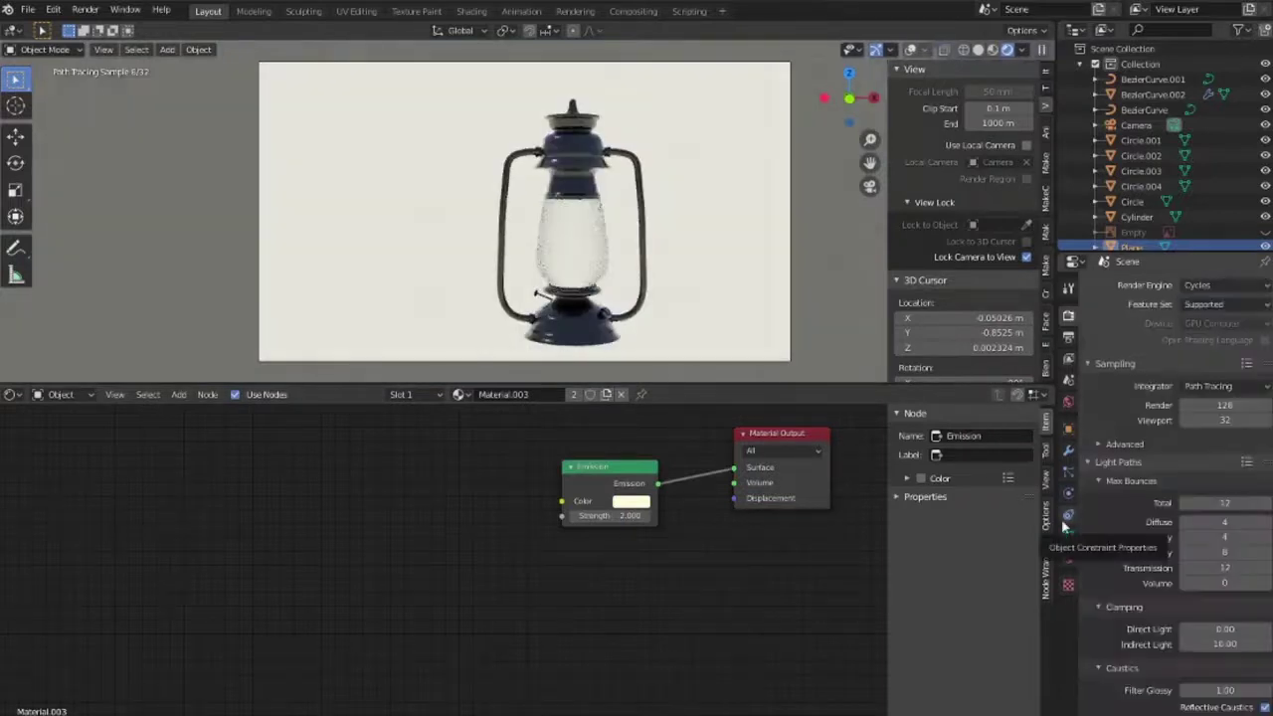
Switch to the backdrop material 'Material', check its Base Color, then go to the Rendering workspace
click(459, 394)
click(499, 427)
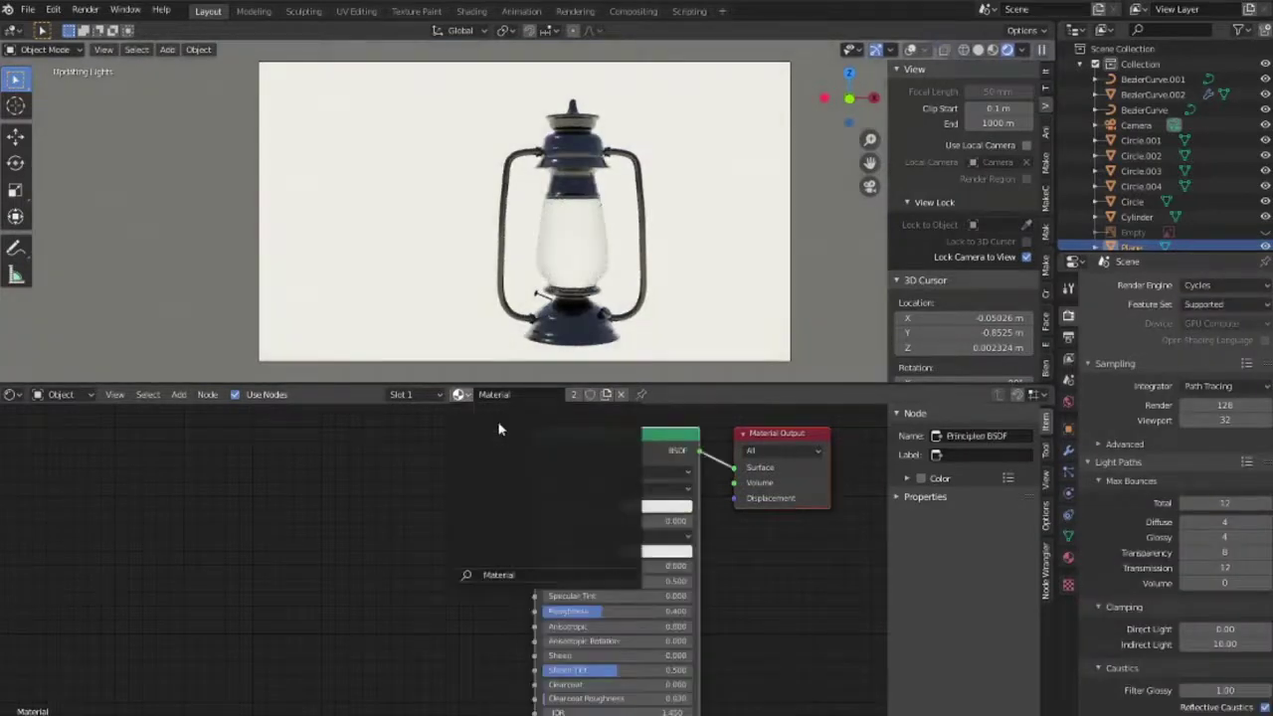
scroll(388, 484, down, 1)
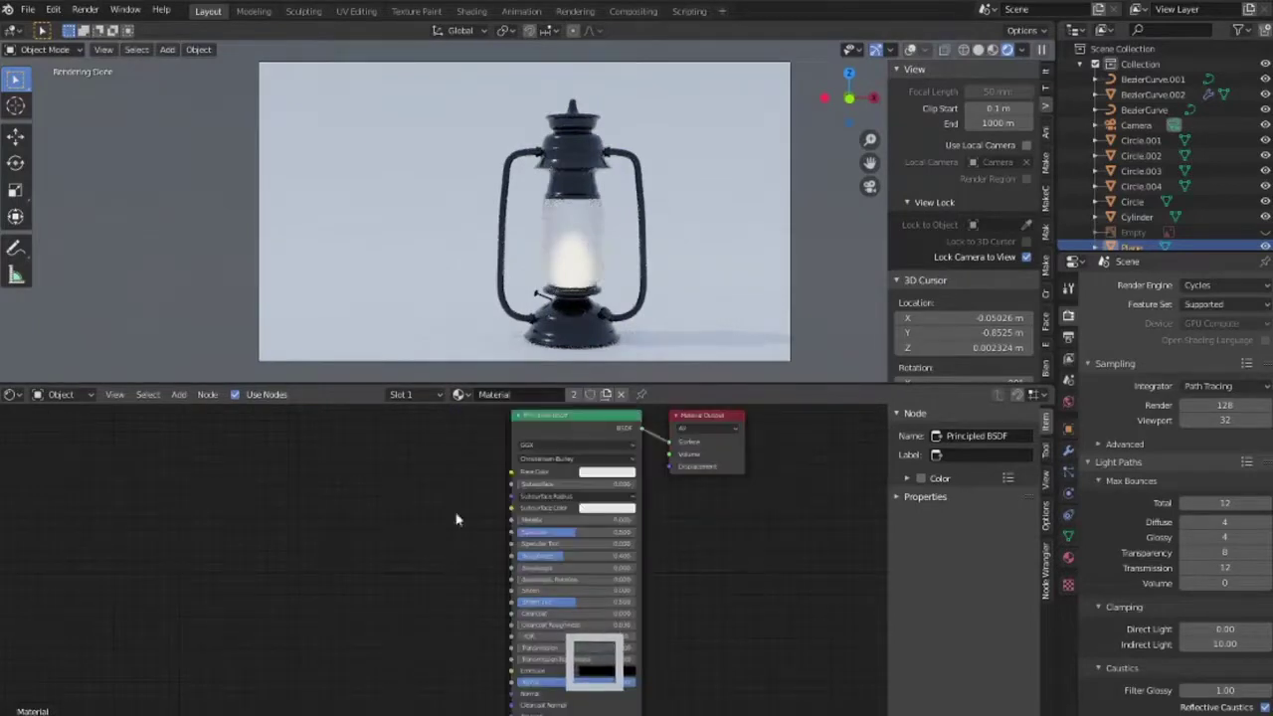
scroll(688, 559, down, 1)
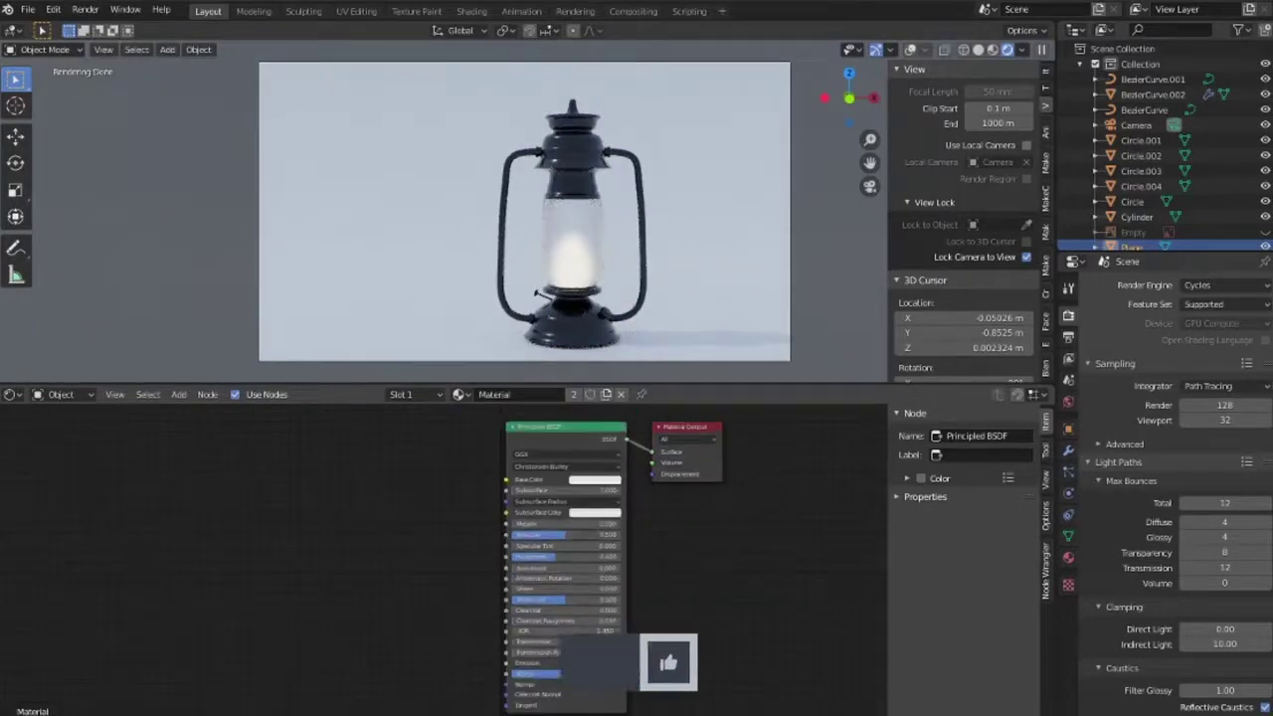
click(595, 479)
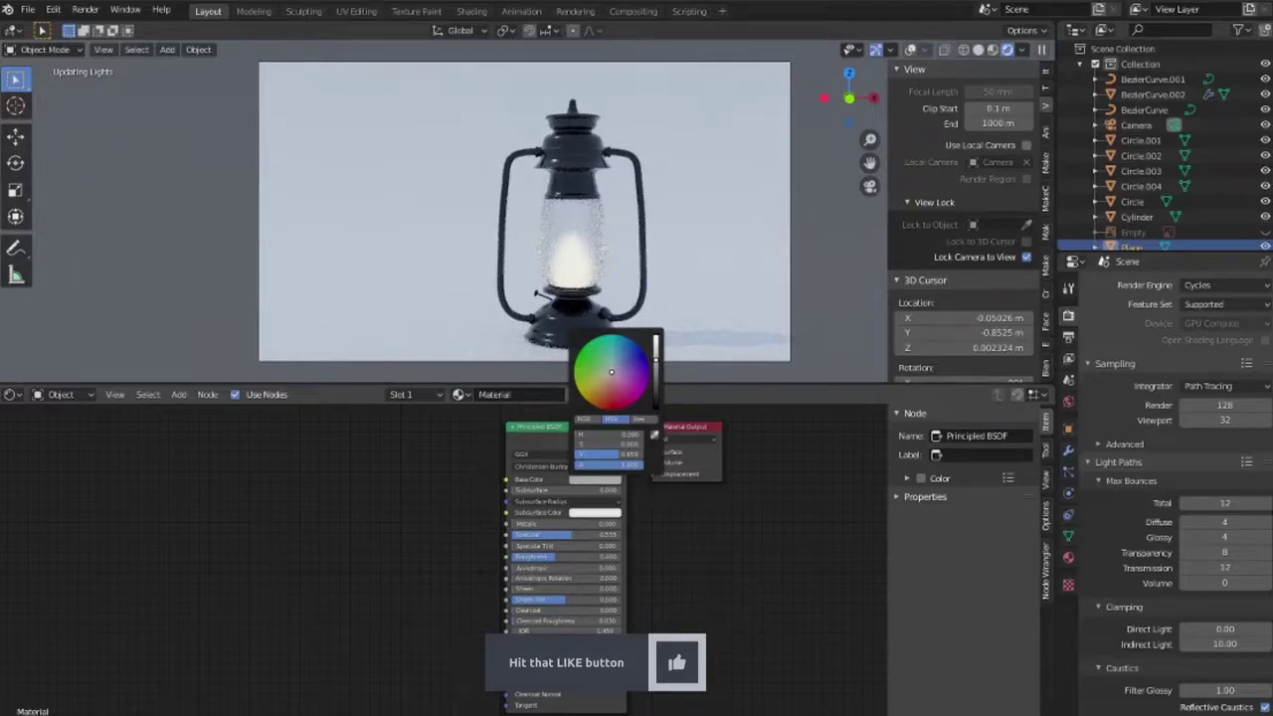
click(575, 11)
click(70, 51)
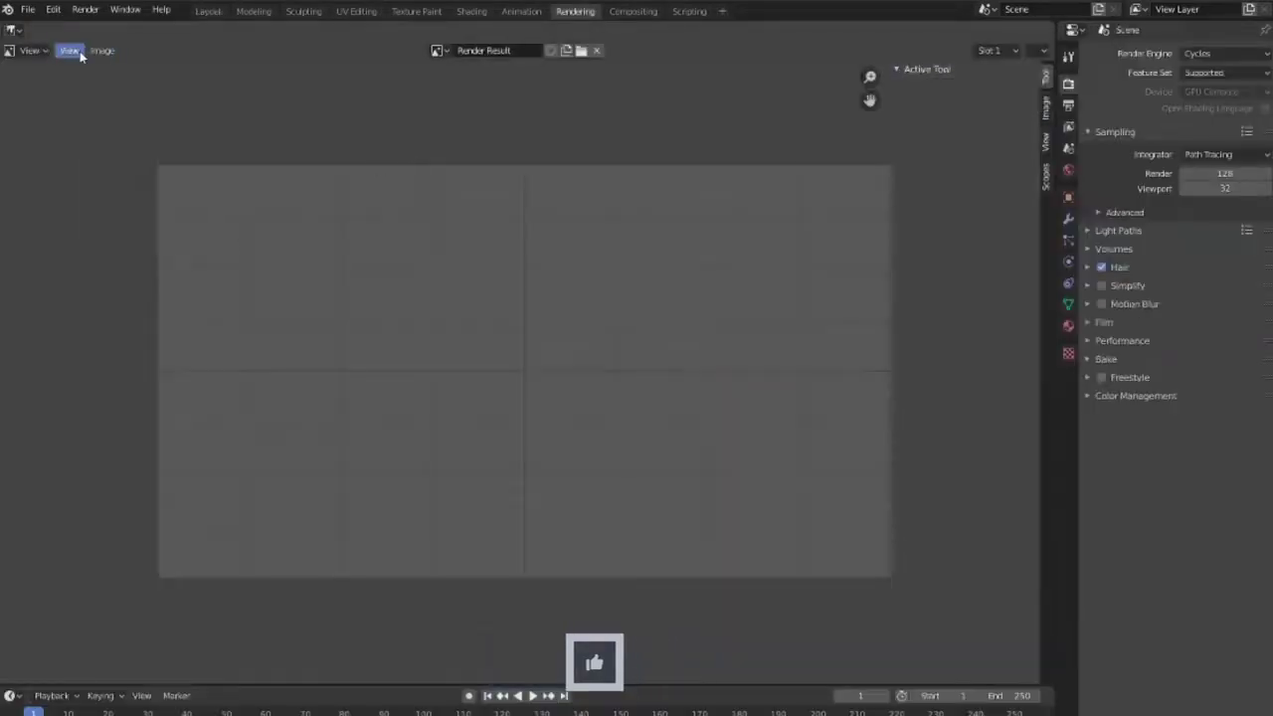
Check the image and render slot lists, then render frame 1 with Render > Render Image
scroll(535, 225, up, 1)
click(437, 50)
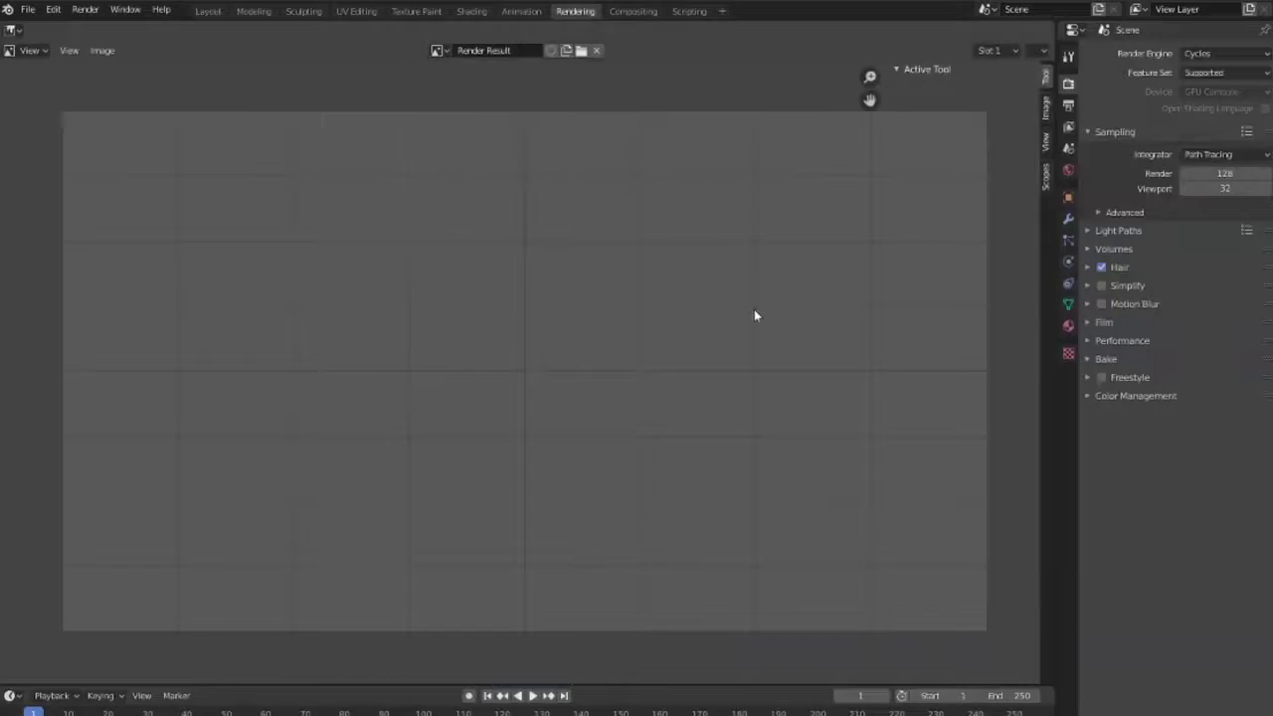
click(992, 50)
click(437, 49)
click(479, 175)
click(85, 10)
click(112, 25)
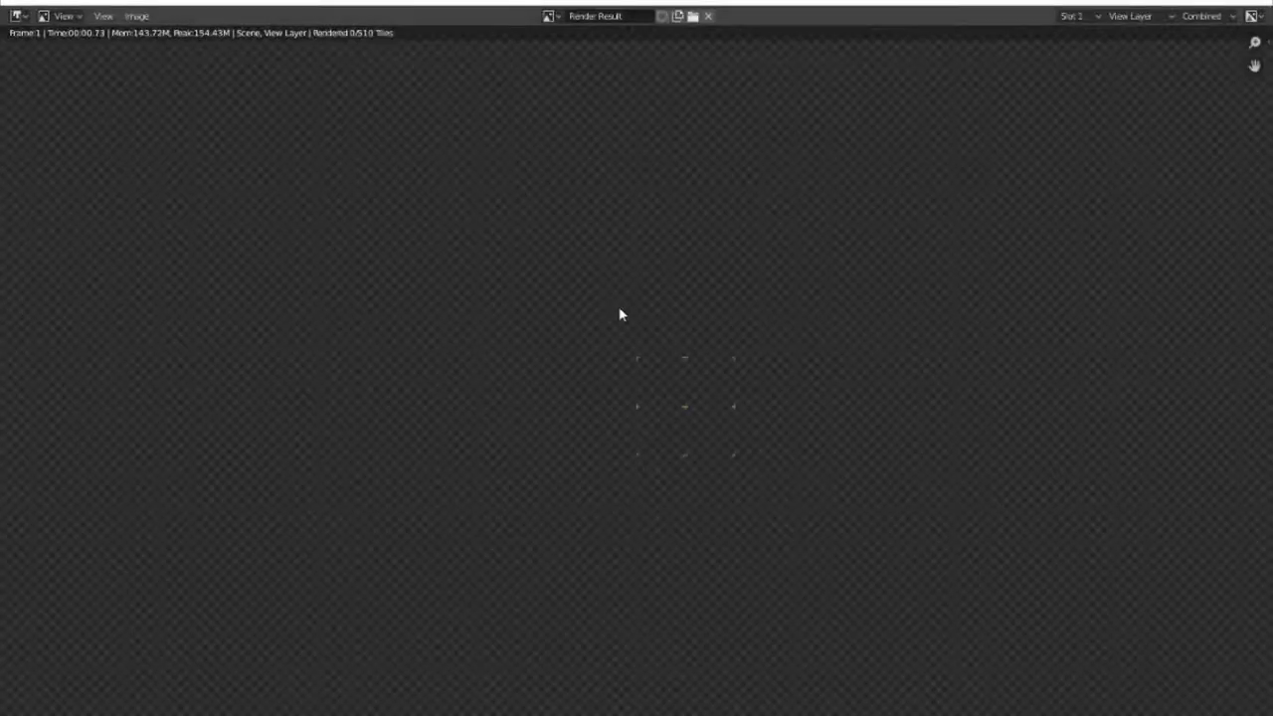